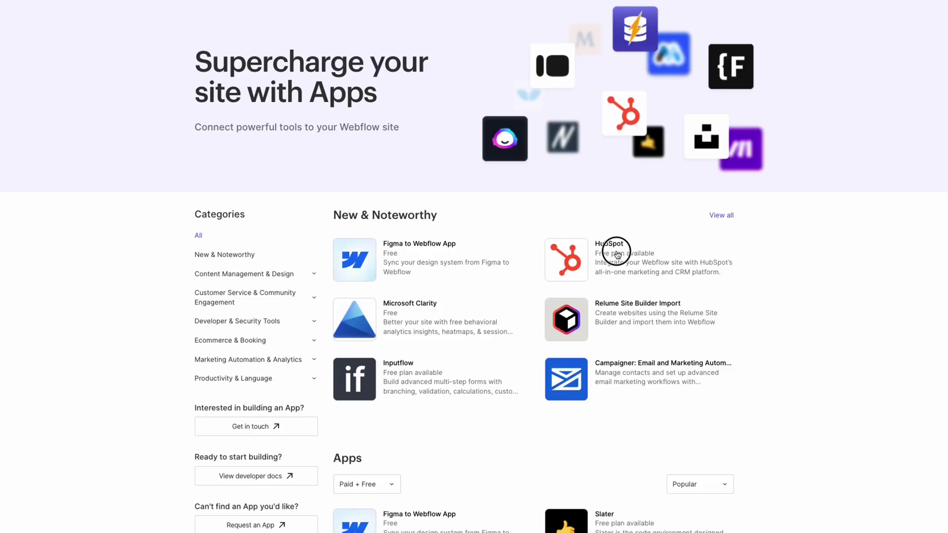
# Step: Open the HubSpot app's listing in the Webflow app marketplace and examine its description and features
pyautogui.click(617, 254)
pyautogui.scroll(-1, 347, 230)
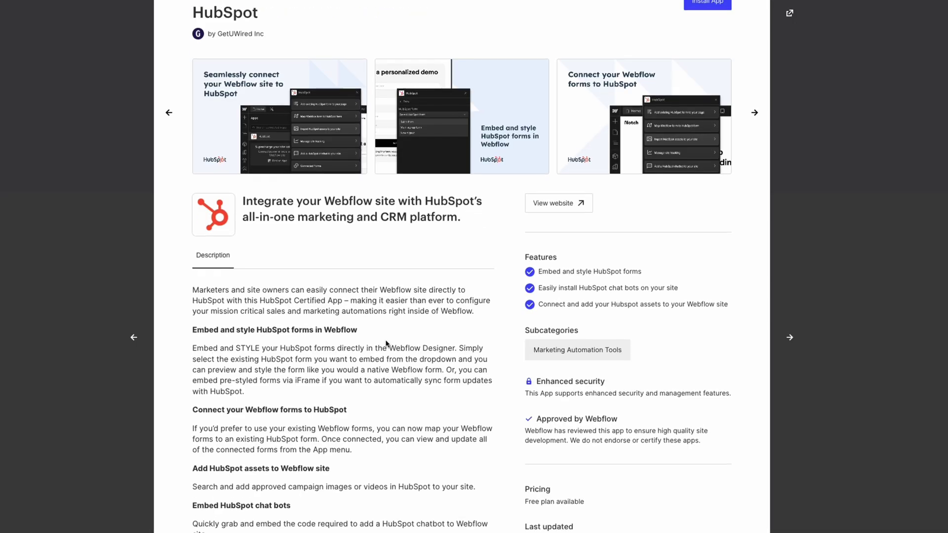
pyautogui.scroll(1, 597, 186)
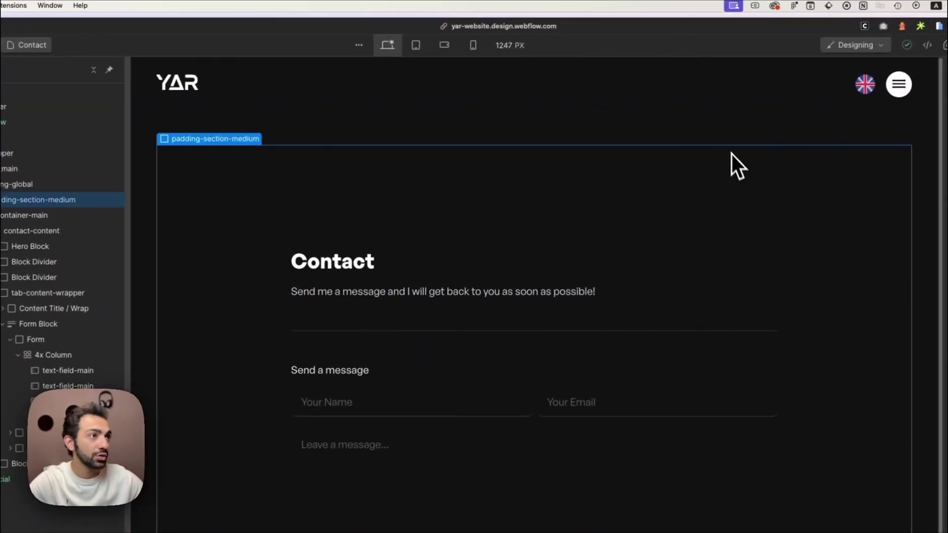
# Step: Examine the Contact page's nested wrappers, content container and message form in the Webflow Designer
pyautogui.click(219, 231)
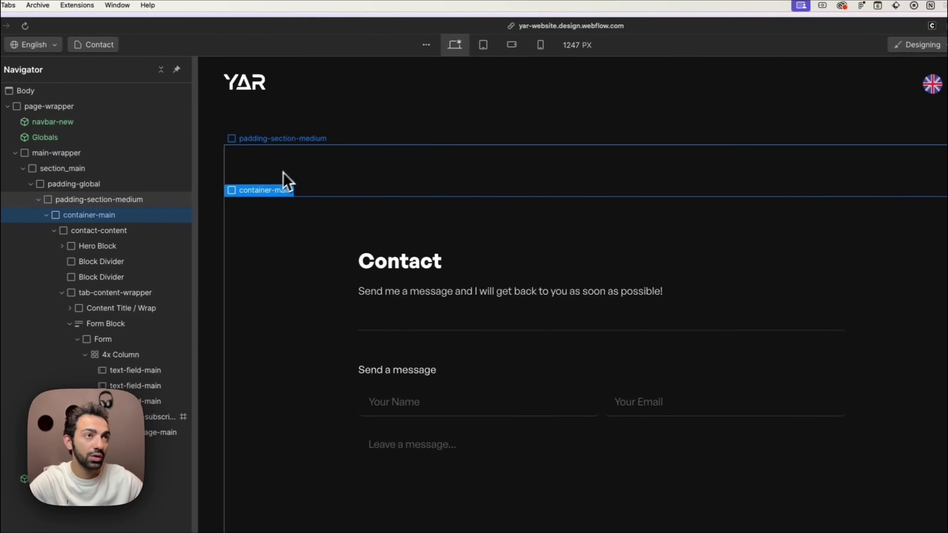
pyautogui.click(247, 172)
pyautogui.click(214, 156)
pyautogui.click(218, 122)
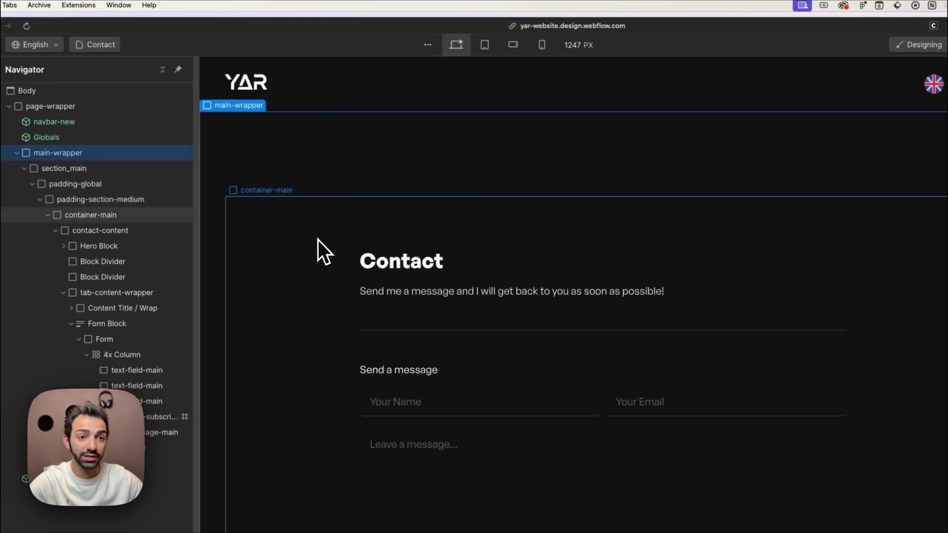
pyautogui.click(568, 252)
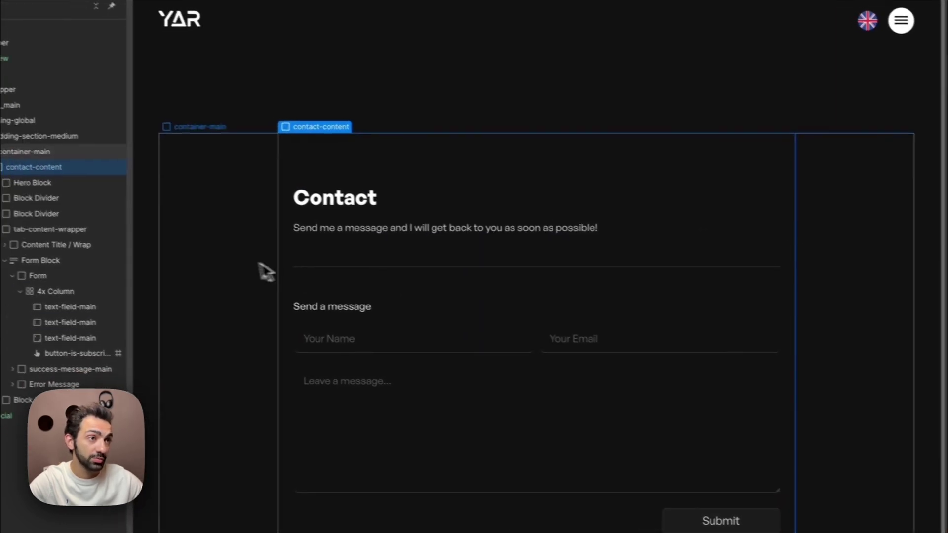
pyautogui.click(208, 153)
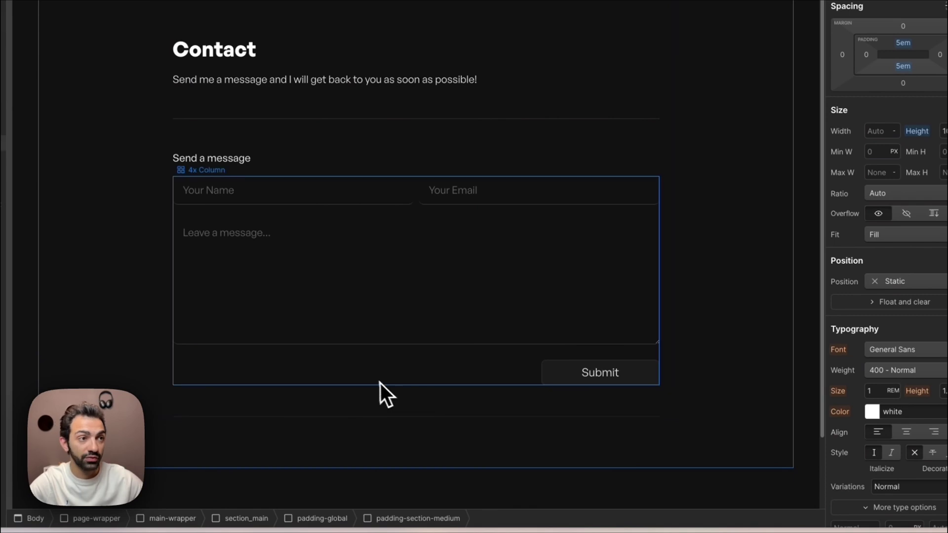
pyautogui.press('z')
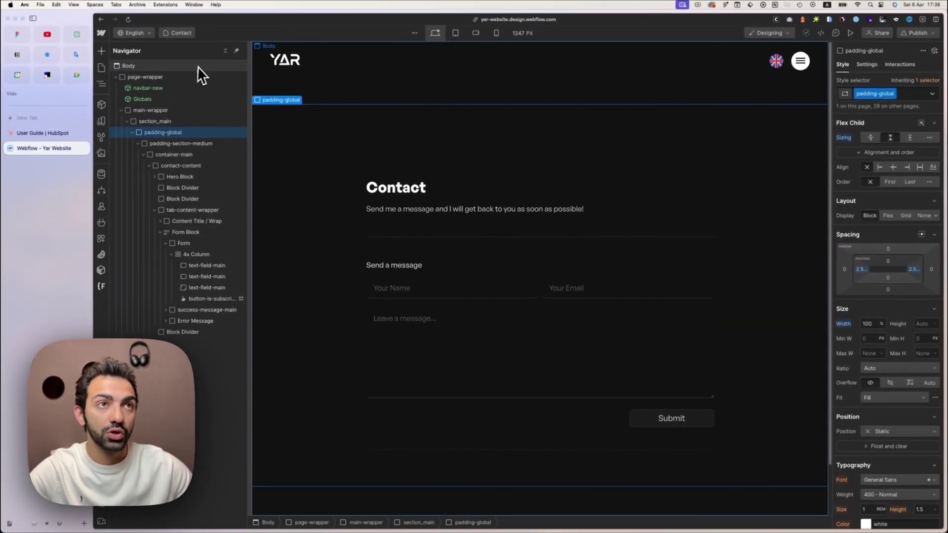
# Step: Collapse the Contact page's element tree, look at HubSpot's User Guide, and return to the Webflow Designer
pyautogui.click(225, 51)
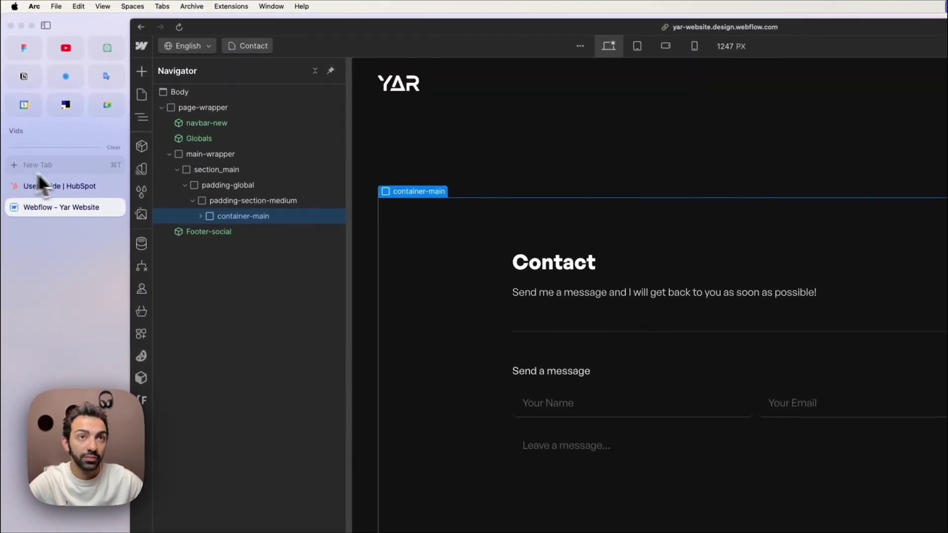
pyautogui.click(79, 188)
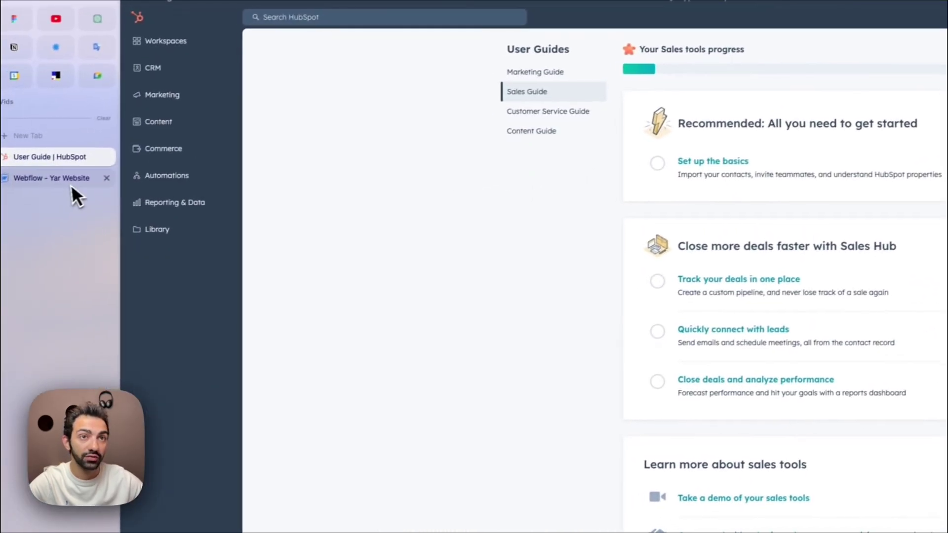
pyautogui.click(73, 185)
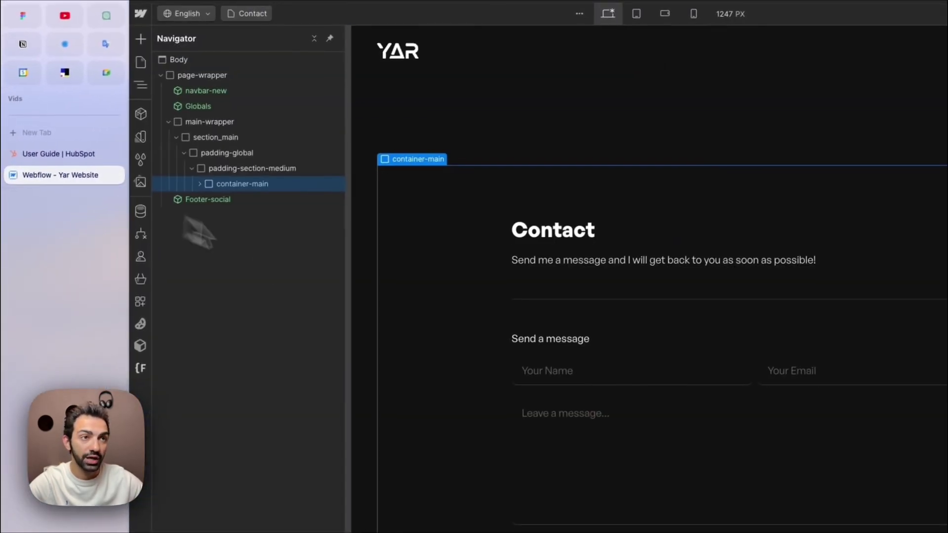
pyautogui.click(362, 305)
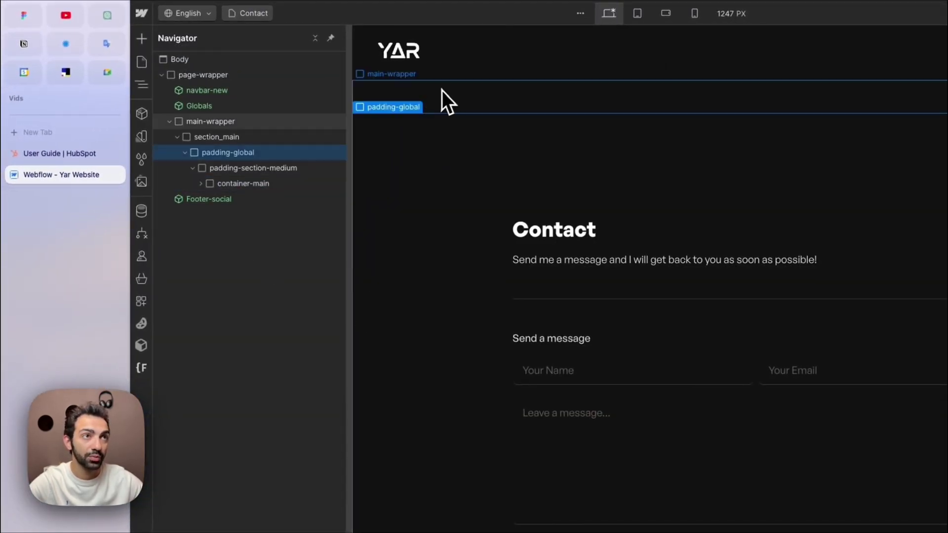
pyautogui.click(443, 91)
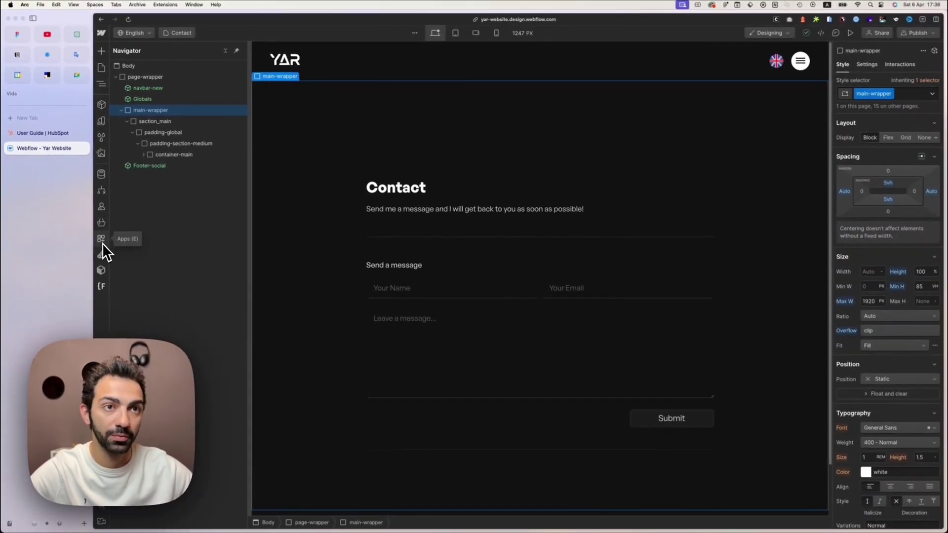
# Step: Go from the Designer's app list to the Webflow App Marketplace and open the HubSpot app's listing
pyautogui.click(102, 242)
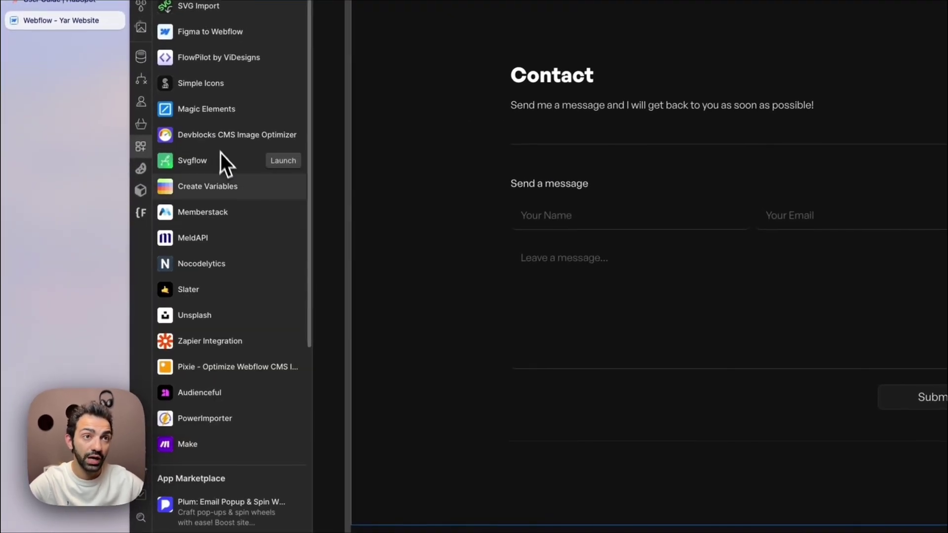
pyautogui.scroll(-8, 225, 197)
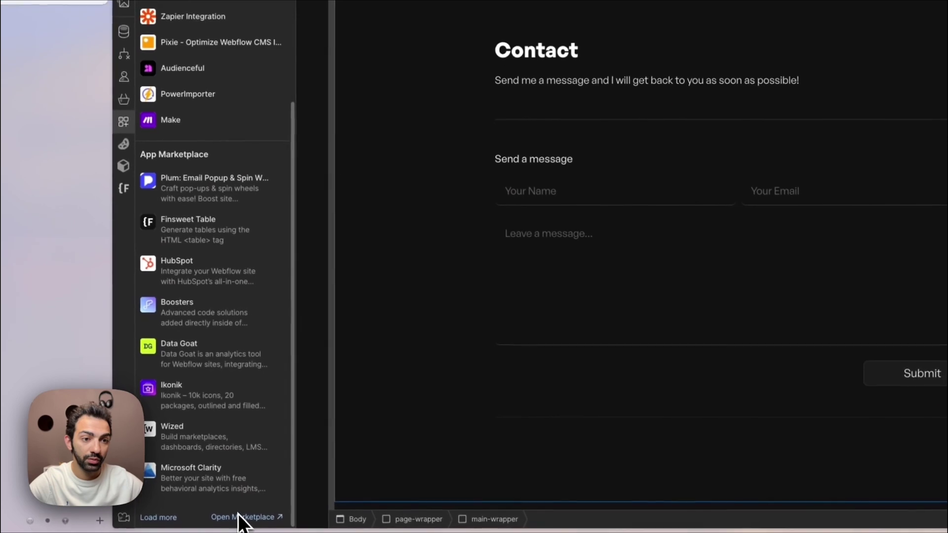
pyautogui.click(250, 524)
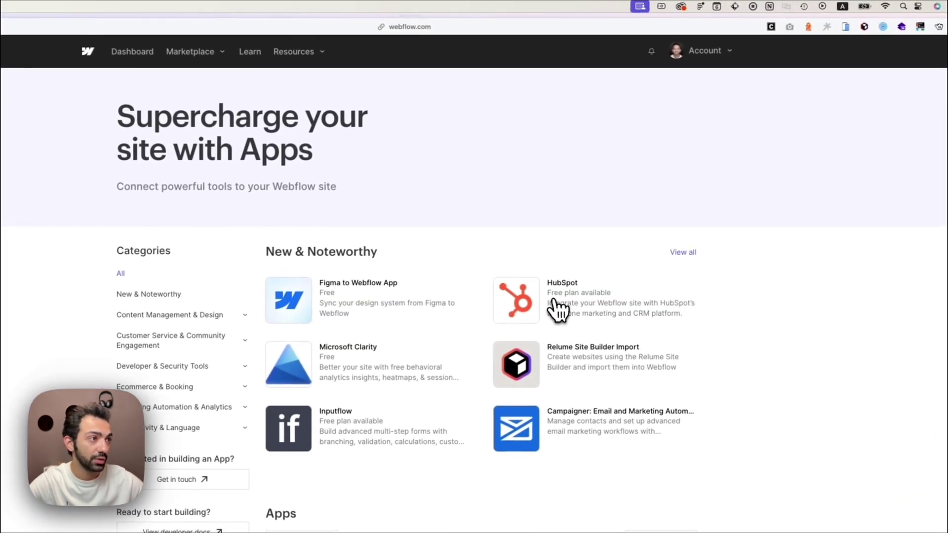
pyautogui.click(559, 310)
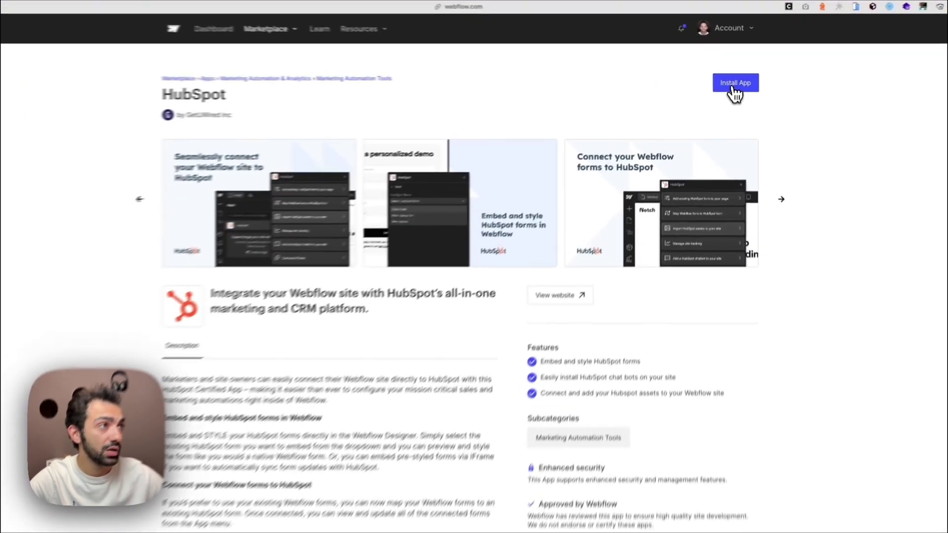
# Step: Install the HubSpot app and authorize it for the Yar Website site
pyautogui.click(734, 80)
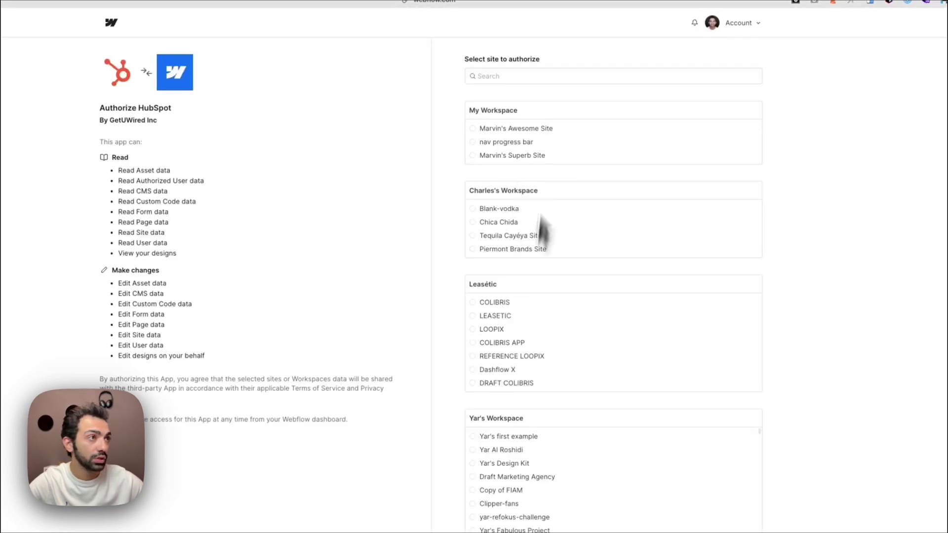
pyautogui.write('yar web')
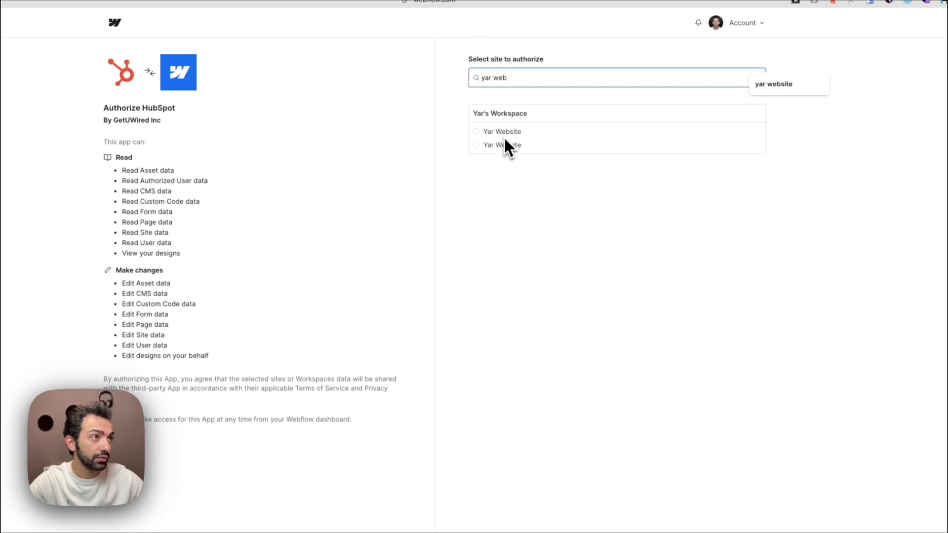
pyautogui.click(503, 137)
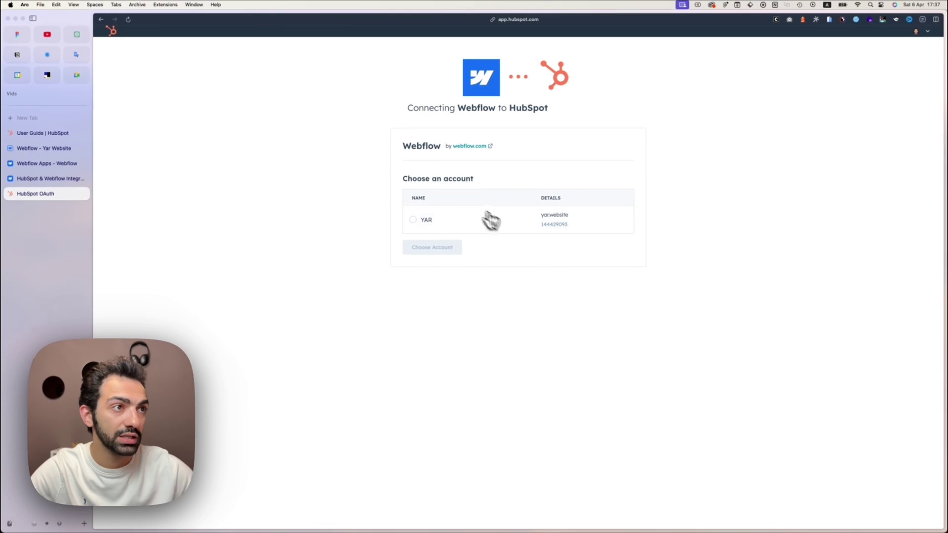
# Step: Choose the YAR HubSpot account, agree to the integration terms and connect the Webflow app to it
pyautogui.click(422, 220)
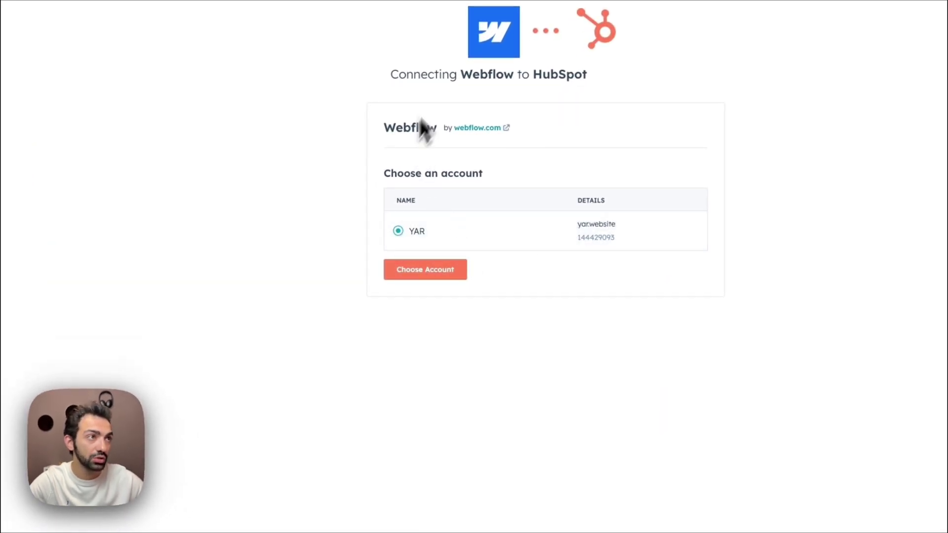
pyautogui.click(454, 271)
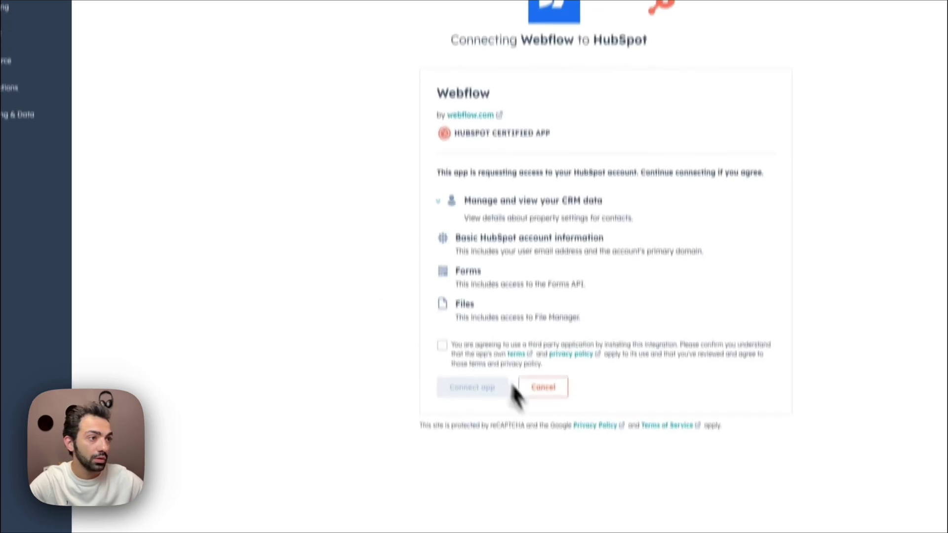
pyautogui.click(443, 386)
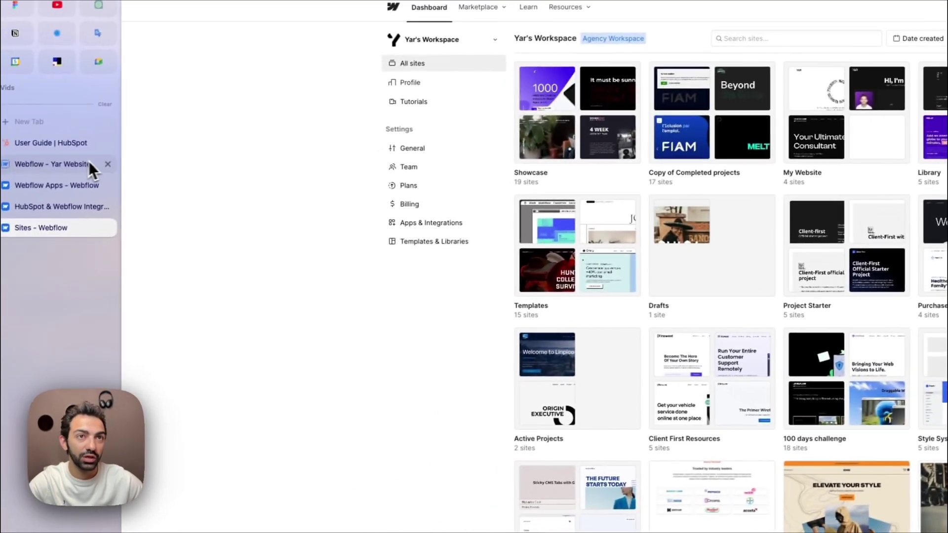
# Step: Return to the Yar Website project in the Webflow Designer and launch the connected HubSpot app
pyautogui.click(89, 164)
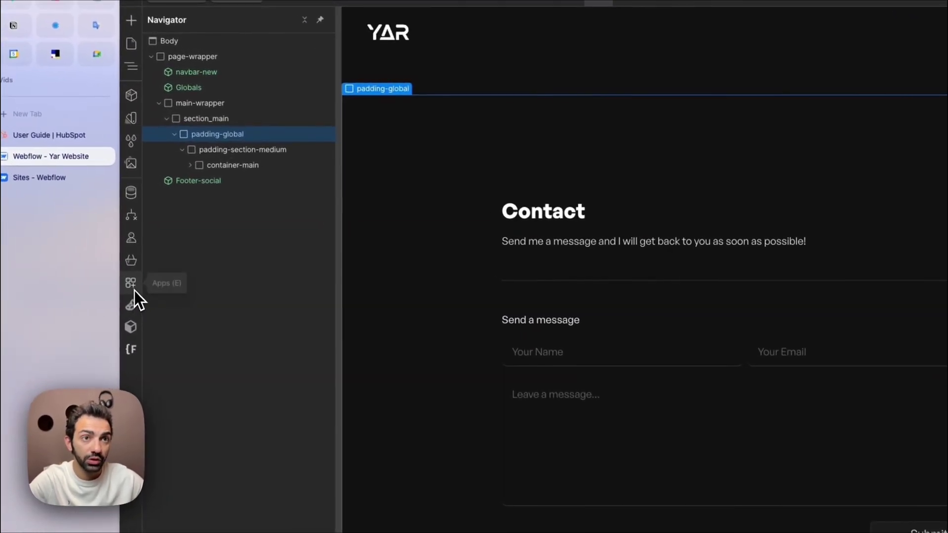
pyautogui.click(102, 239)
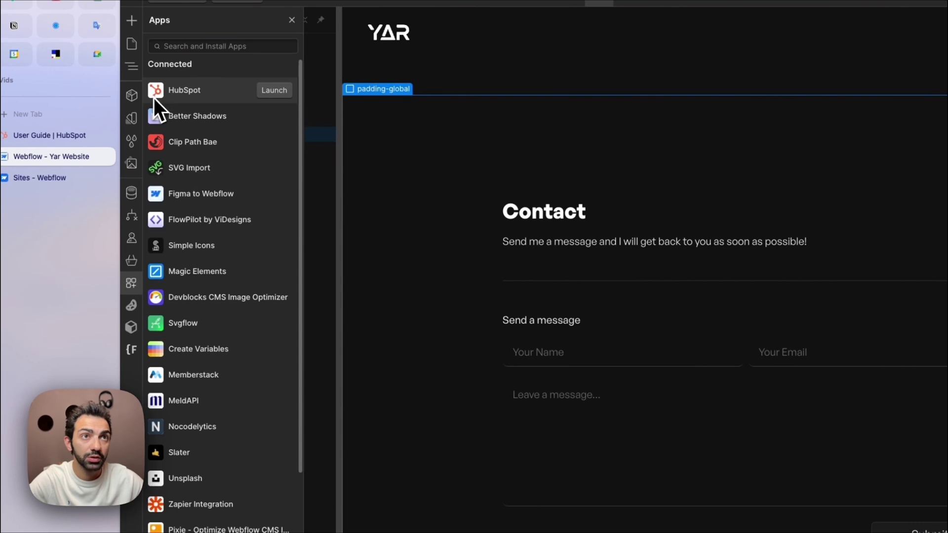
pyautogui.click(274, 94)
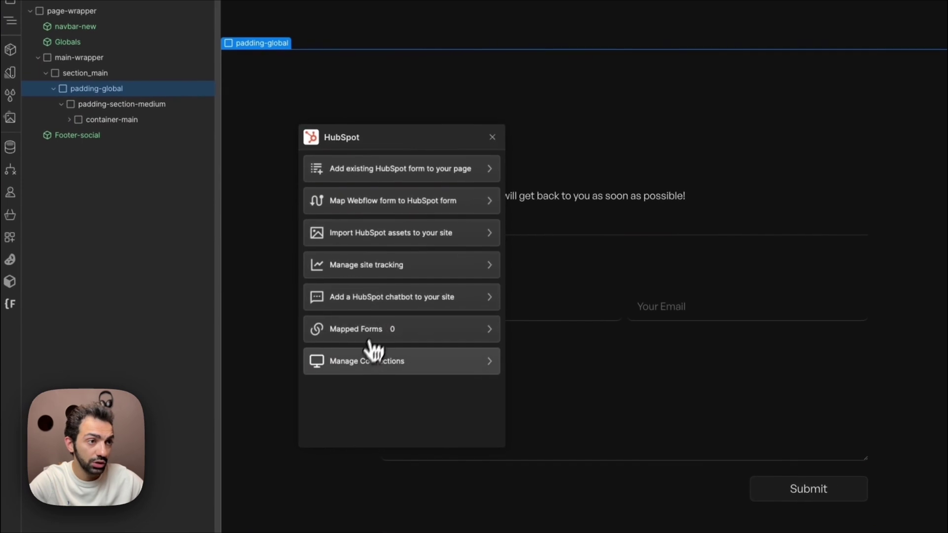
# Step: Check which HubSpot account and Webflow site are linked under Manage Connections, and return to the HubSpot app's main options
pyautogui.click(353, 375)
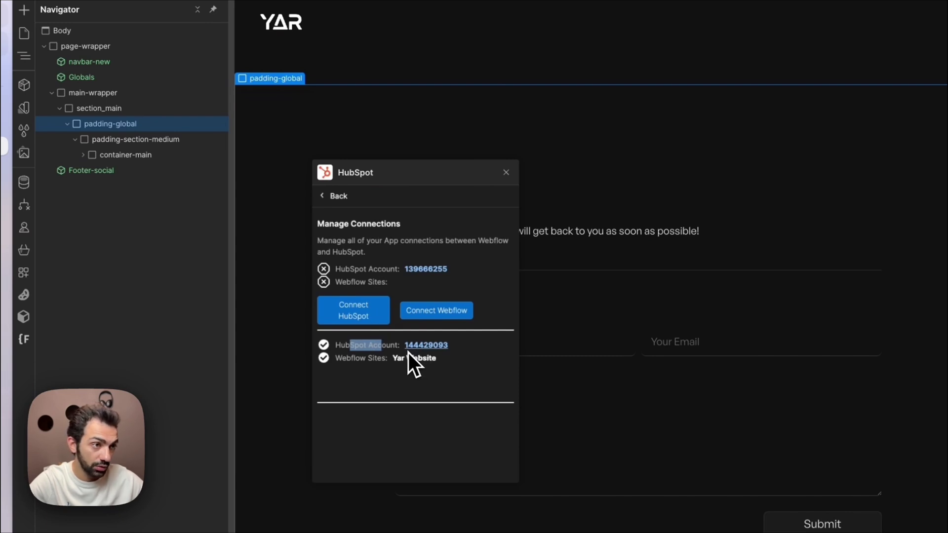
pyautogui.click(383, 363)
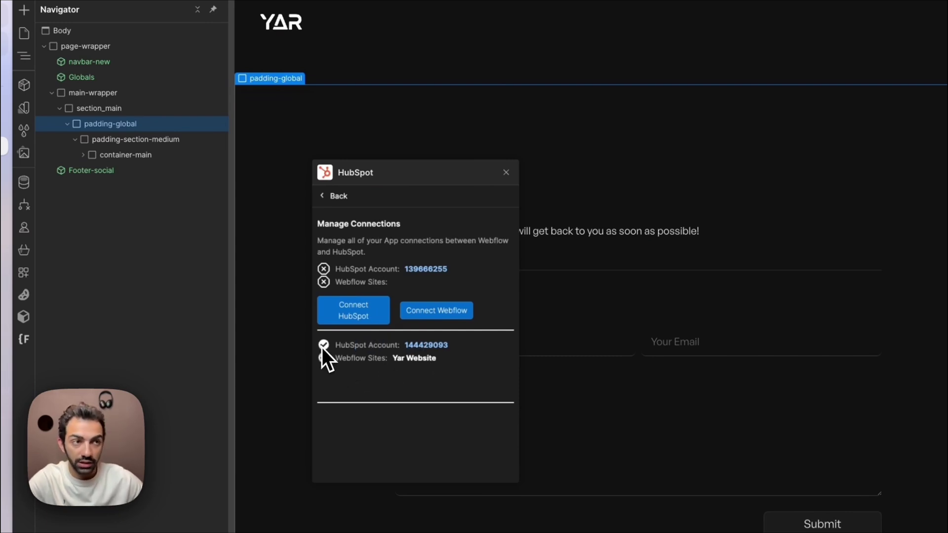
pyautogui.click(406, 202)
# Step: Move the HubSpot app window off the page content and add a Div Block as the first element inside contact-content
pyautogui.moveTo(459, 177); pyautogui.dragTo(282, 196)
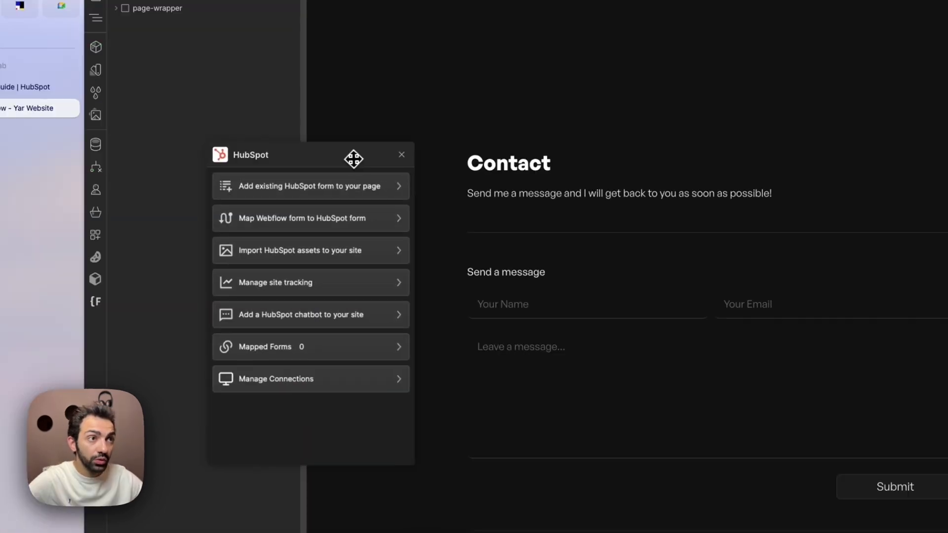
pyautogui.click(467, 193)
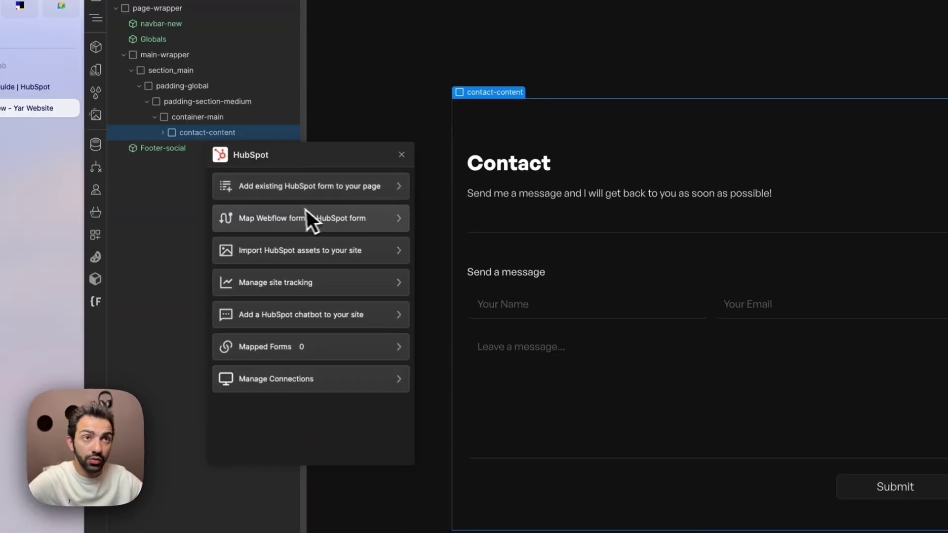
pyautogui.press('a')
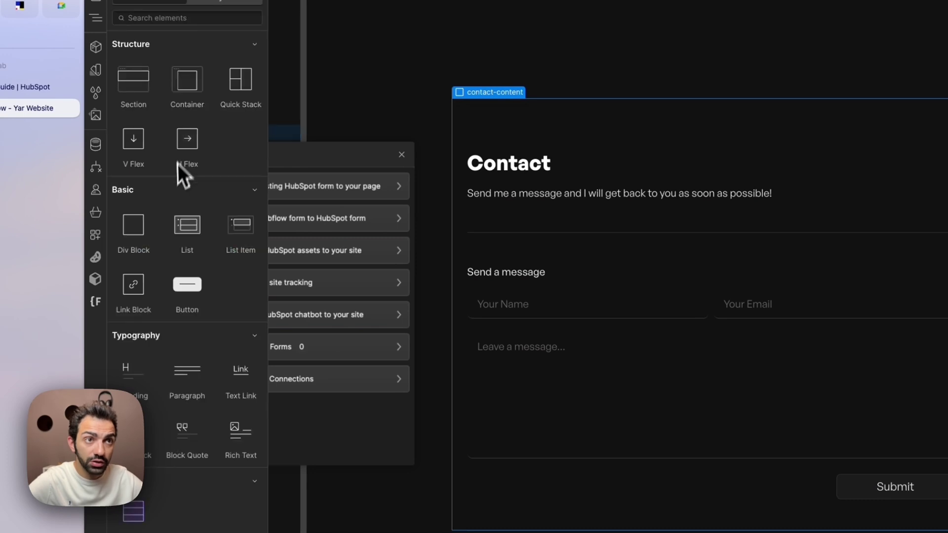
pyautogui.moveTo(134, 229); pyautogui.dragTo(191, 140)
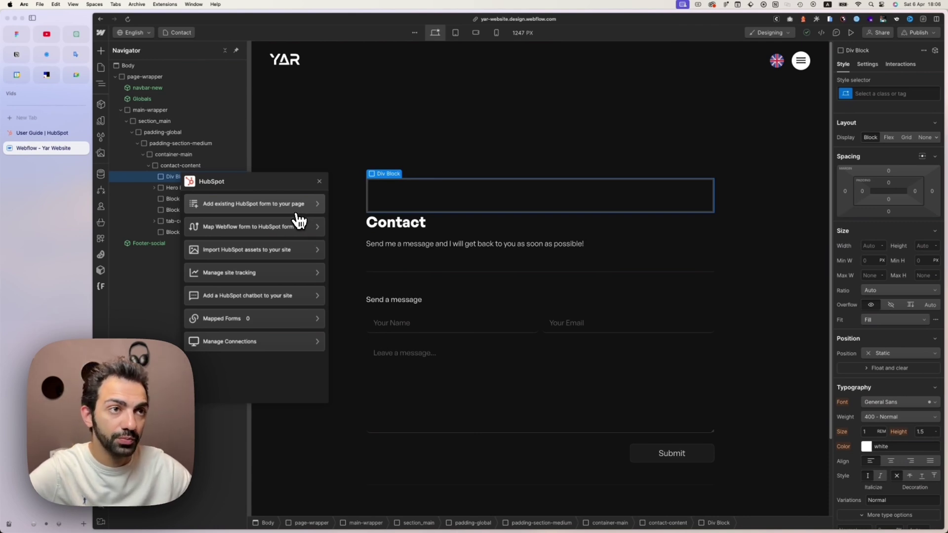
# Step: Check which existing HubSpot forms can be added to the page, and return to the app's main options
pyautogui.click(293, 212)
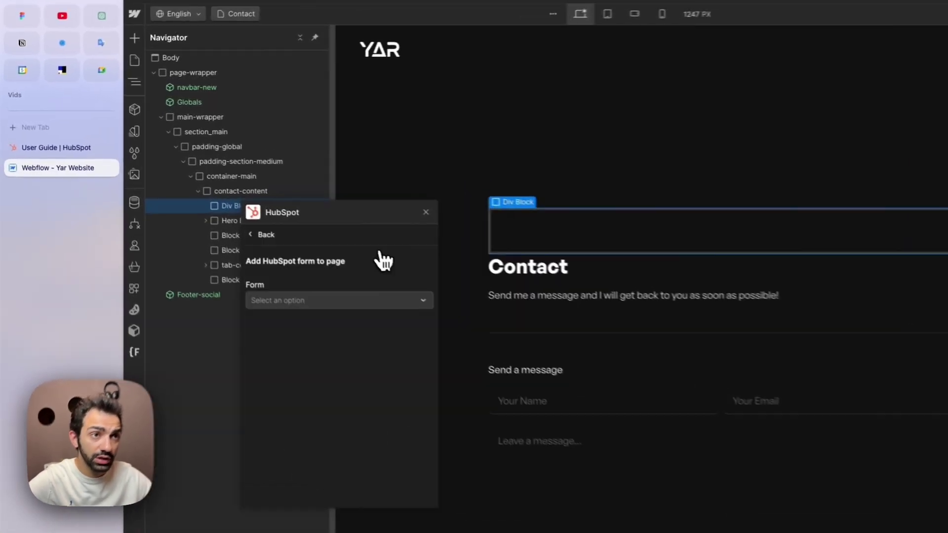
pyautogui.click(239, 247)
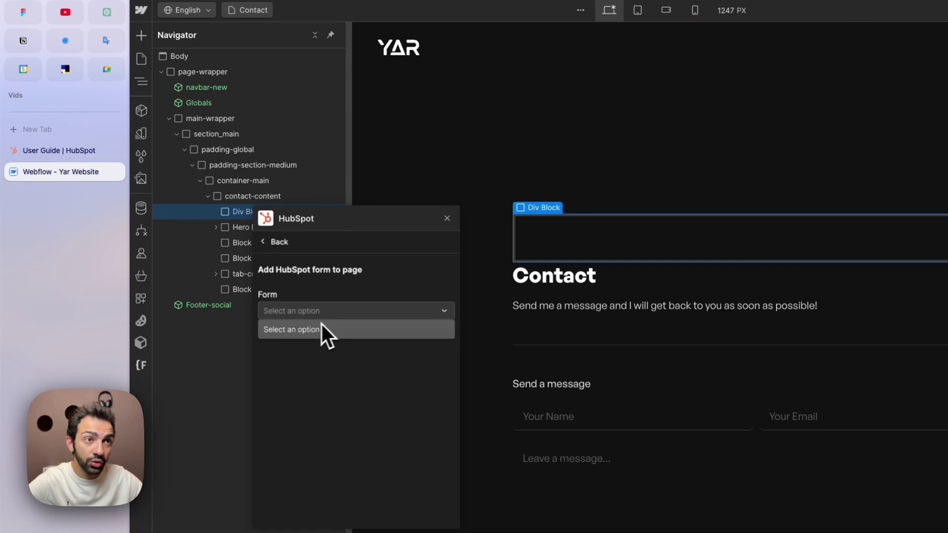
pyautogui.click(305, 245)
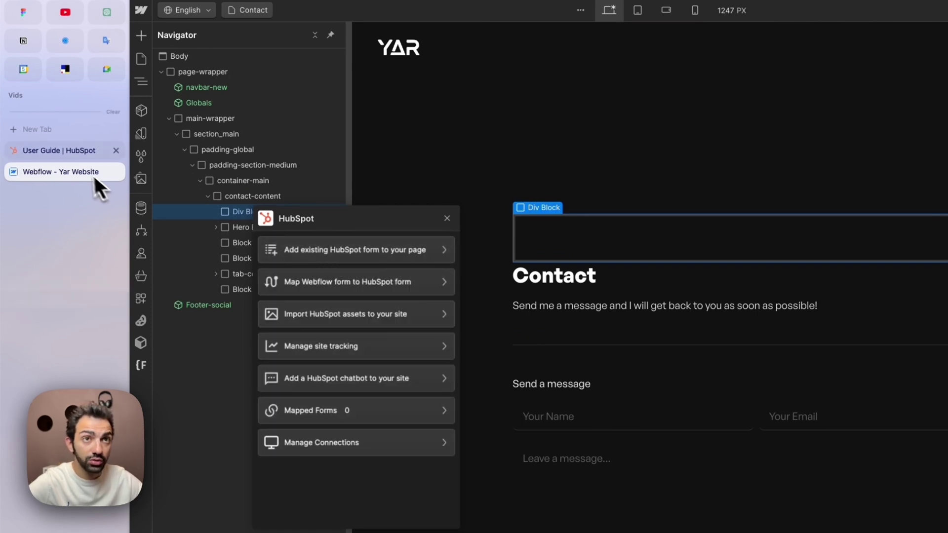
# Step: Switch to HubSpot, open its marketing forms, and start a new free form to set up without guidance
pyautogui.click(69, 156)
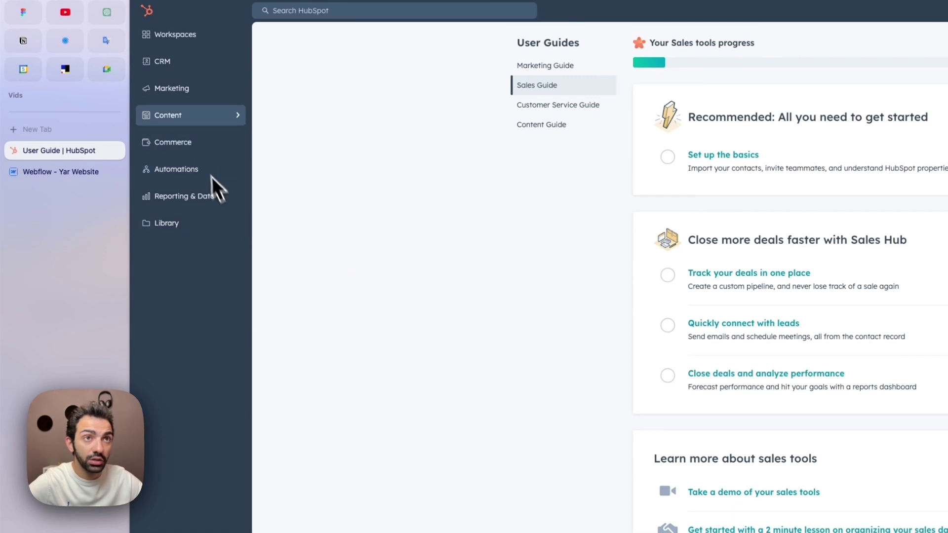
pyautogui.click(187, 99)
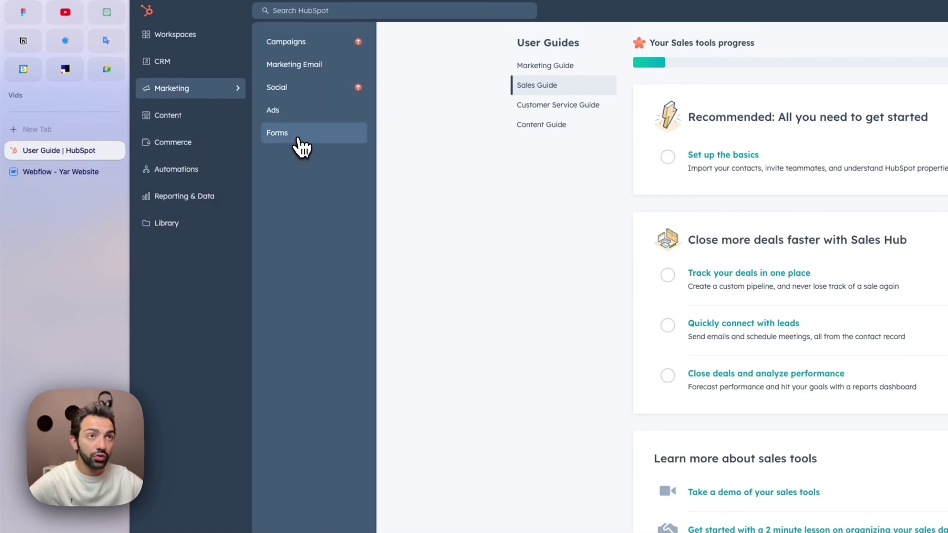
pyautogui.click(299, 144)
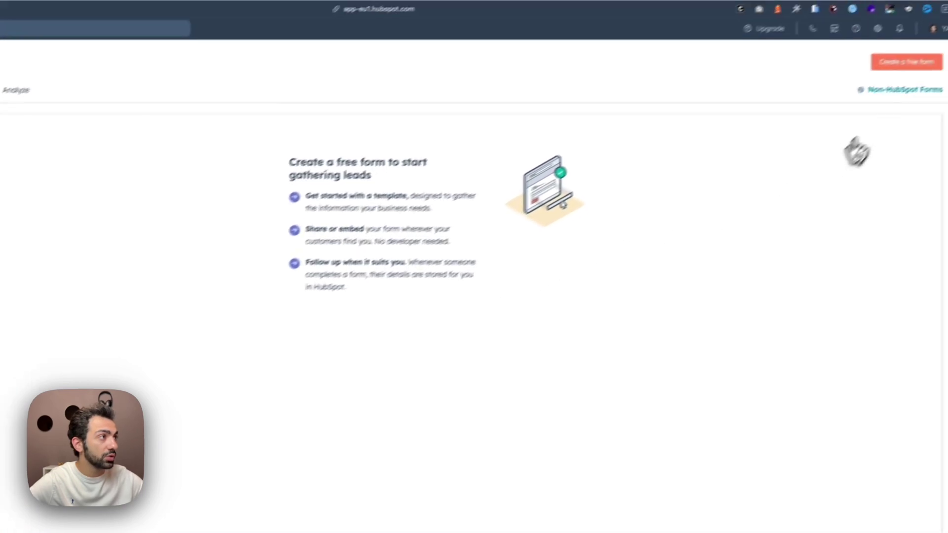
pyautogui.click(900, 63)
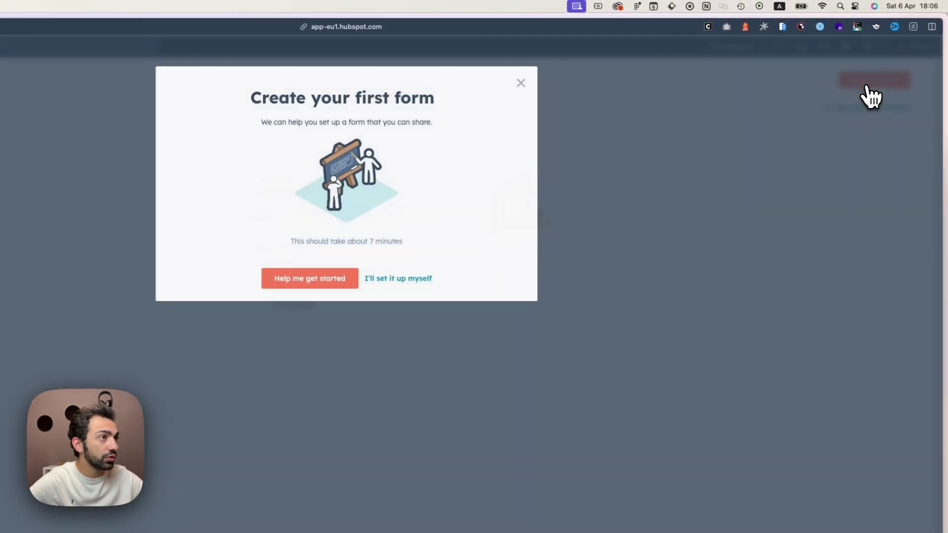
pyautogui.click(390, 279)
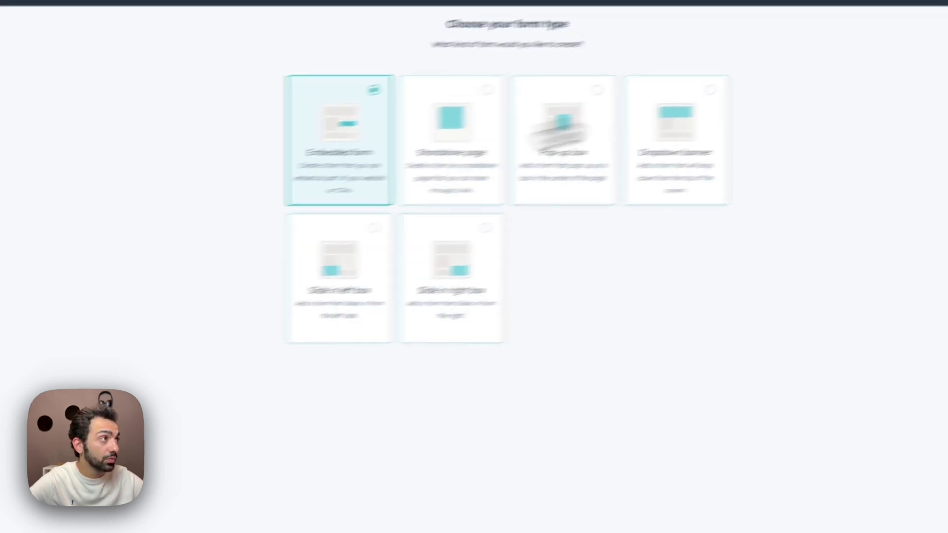
# Step: Create an embedded form from the Contact us template
pyautogui.click(917, 30)
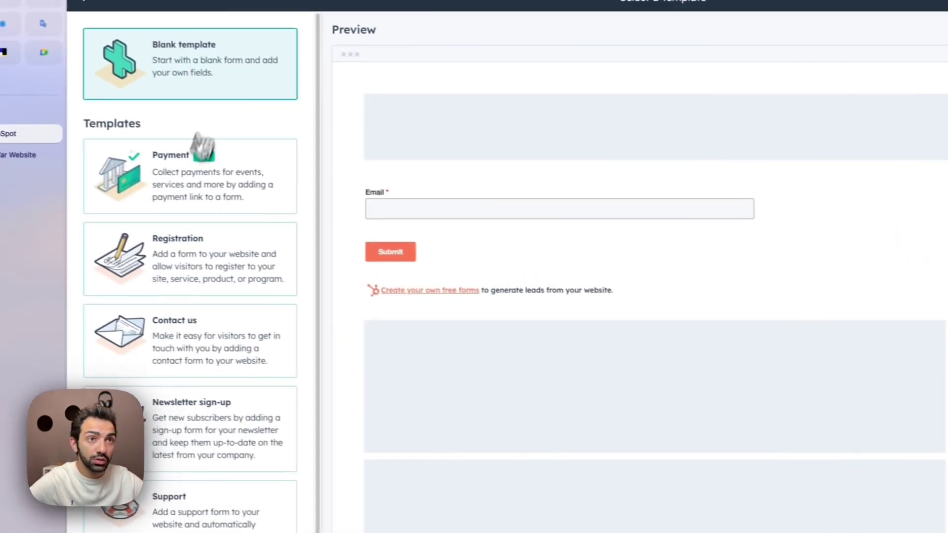
pyautogui.click(203, 332)
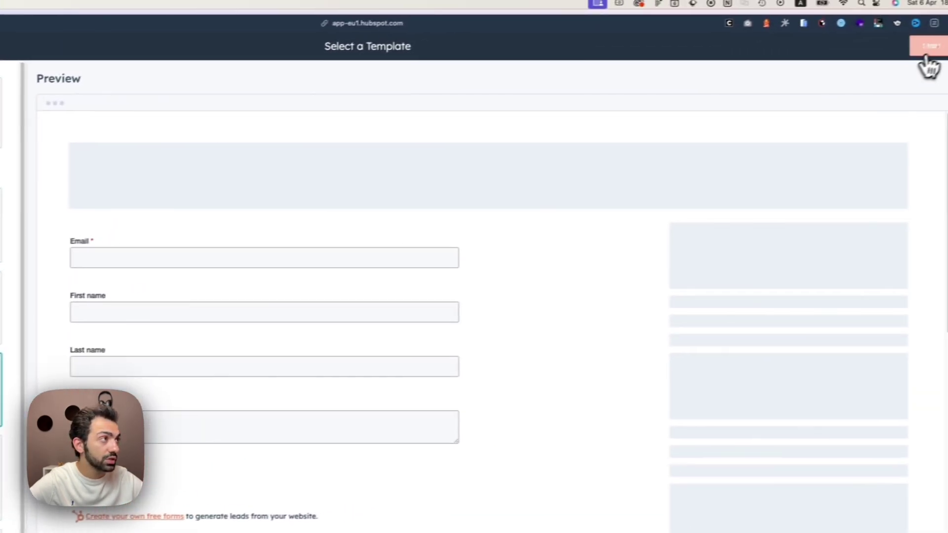
pyautogui.click(926, 47)
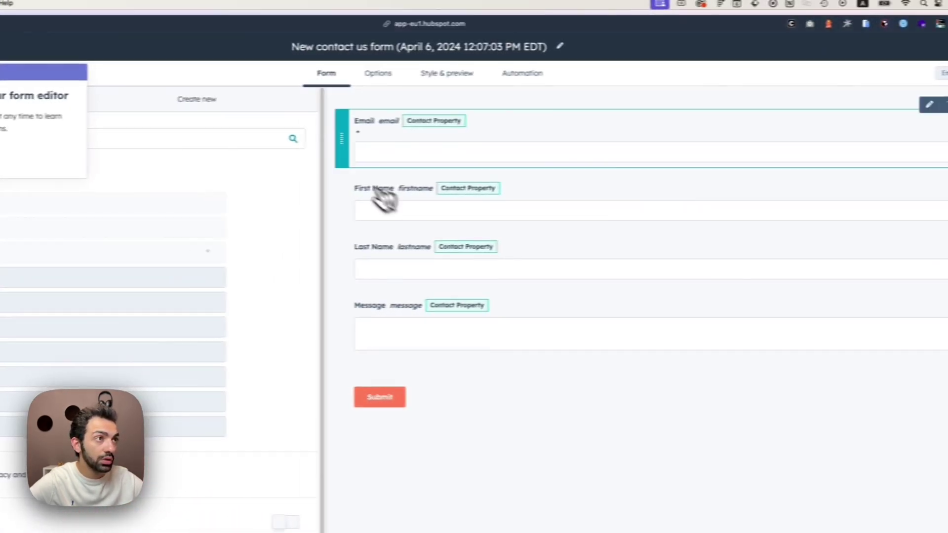
# Step: Move the First Name field above Email, remove the Last Name field from the form, and dismiss the editor's welcome tour
pyautogui.moveTo(368, 202); pyautogui.dragTo(390, 121)
pyautogui.moveTo(392, 245); pyautogui.dragTo(945, 151)
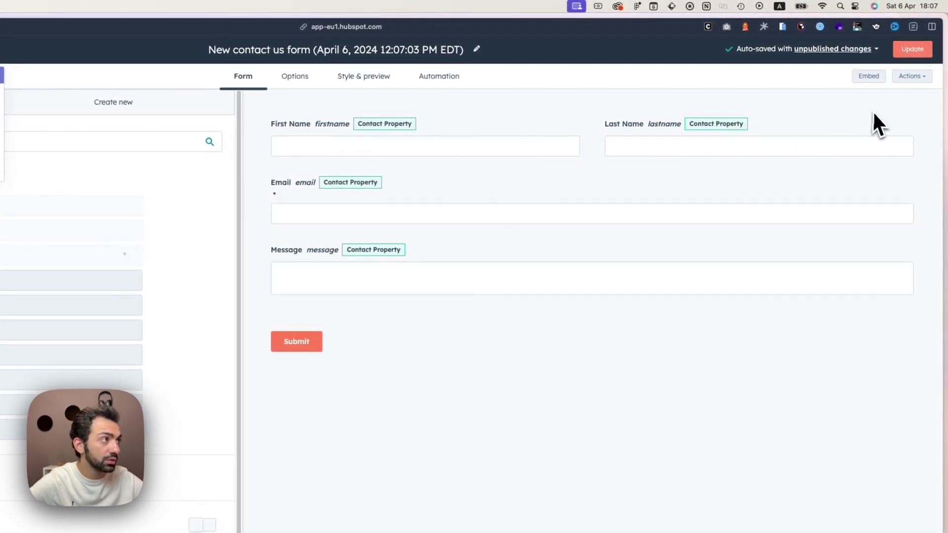
pyautogui.click(866, 106)
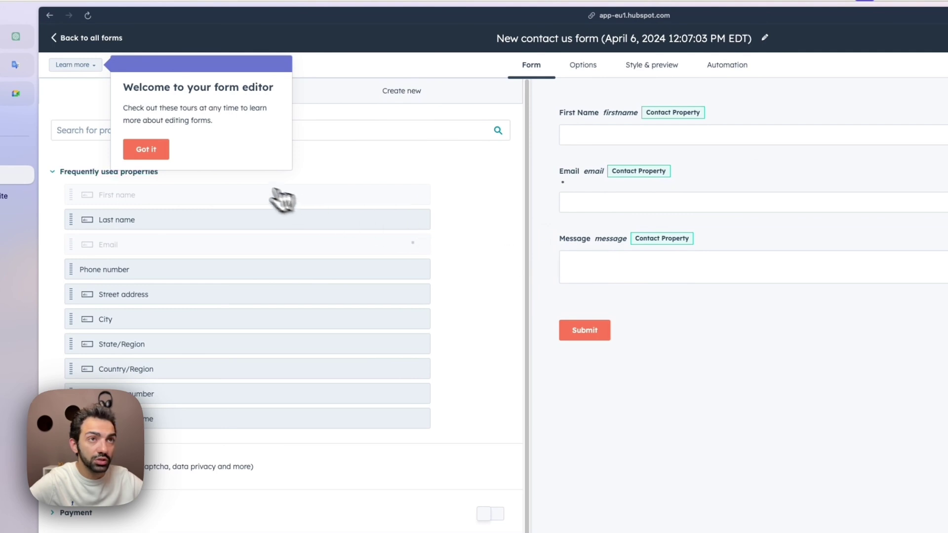
pyautogui.click(147, 149)
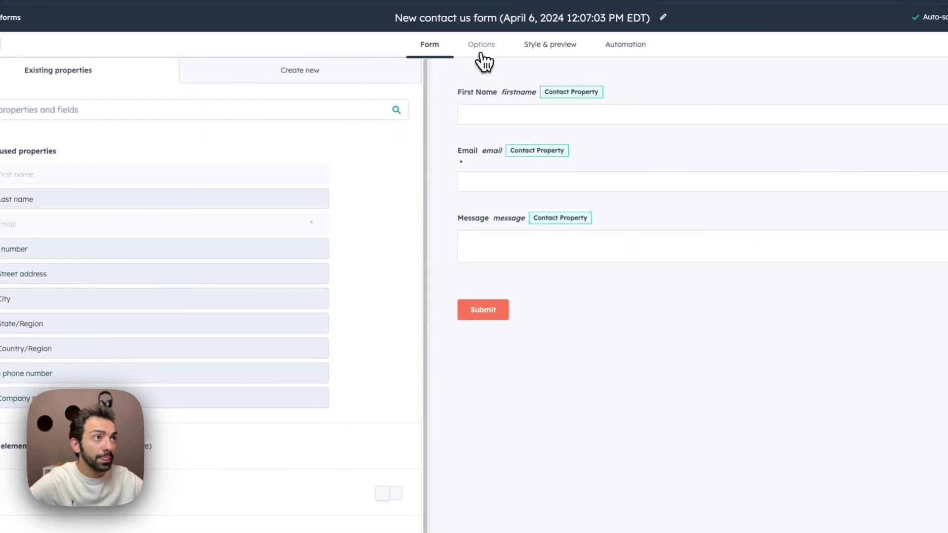
# Step: Look through the form's options, style and automation settings, and return to the form's fields
pyautogui.click(471, 52)
pyautogui.click(550, 44)
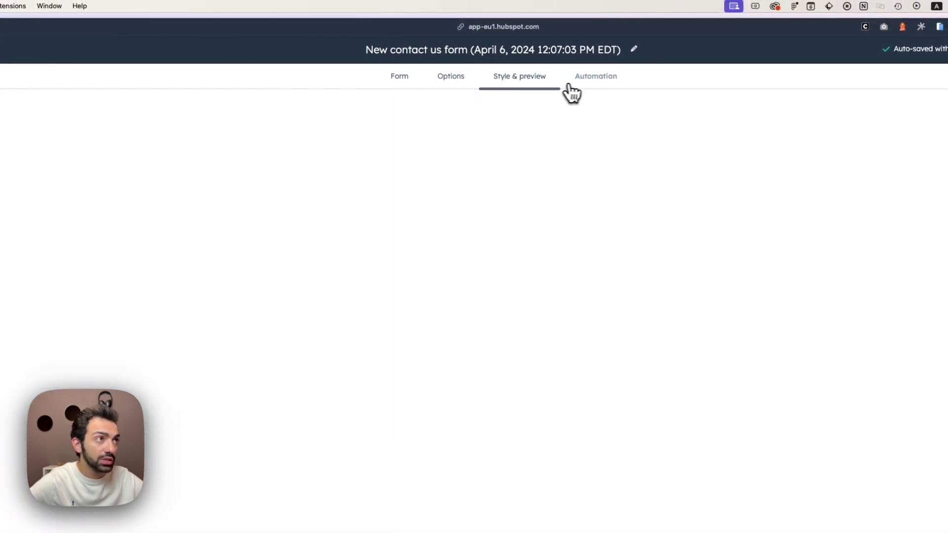
pyautogui.click(569, 85)
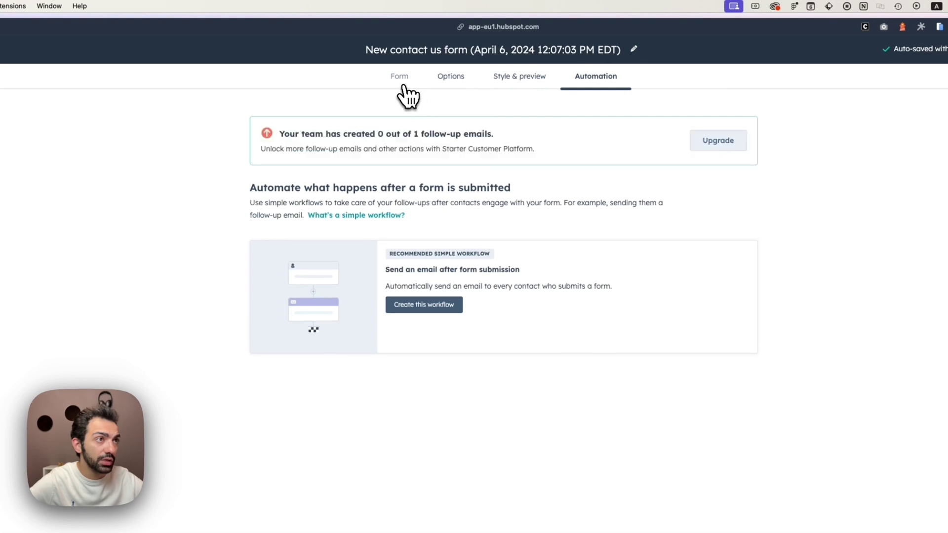
pyautogui.click(401, 88)
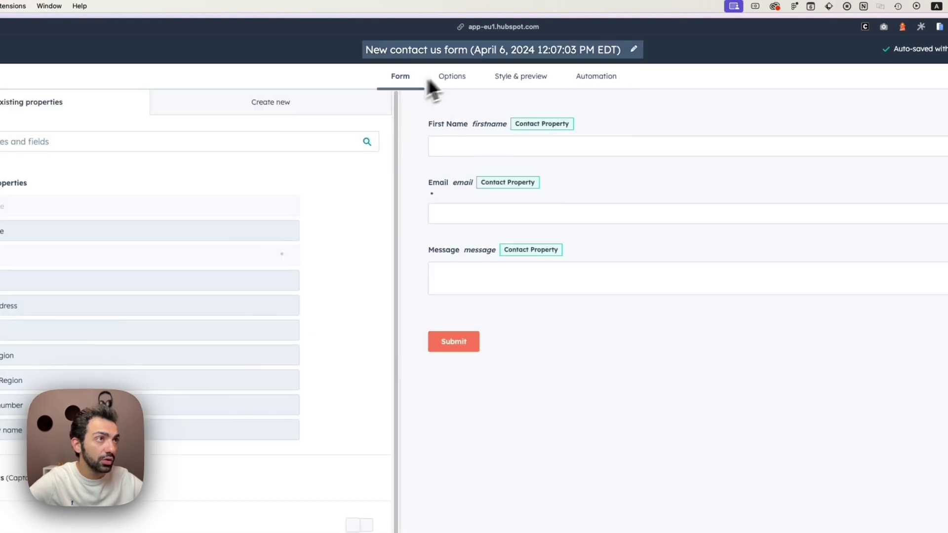
# Step: Rename the form "Hubspot test form" and publish its changes
pyautogui.click(498, 51)
pyautogui.write('H')
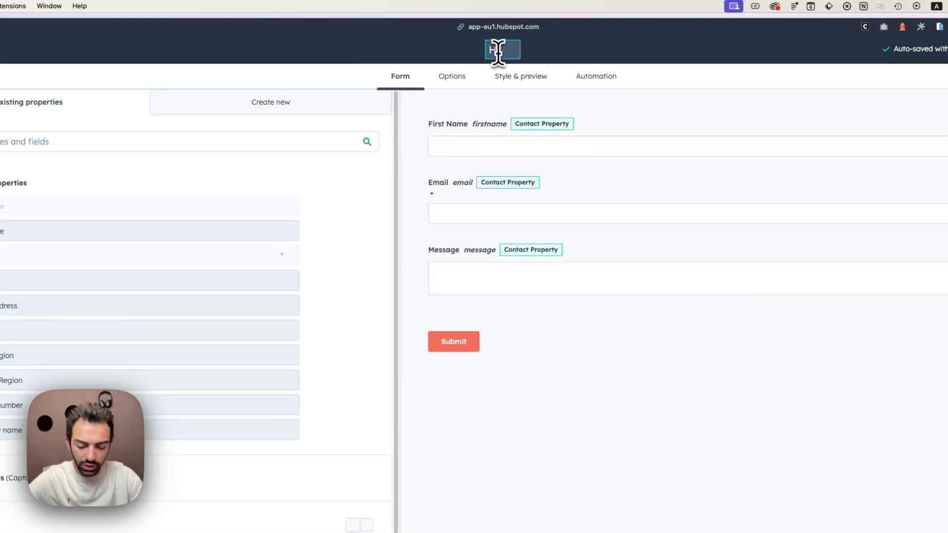
pyautogui.write('ubs')
pyautogui.write('pot test')
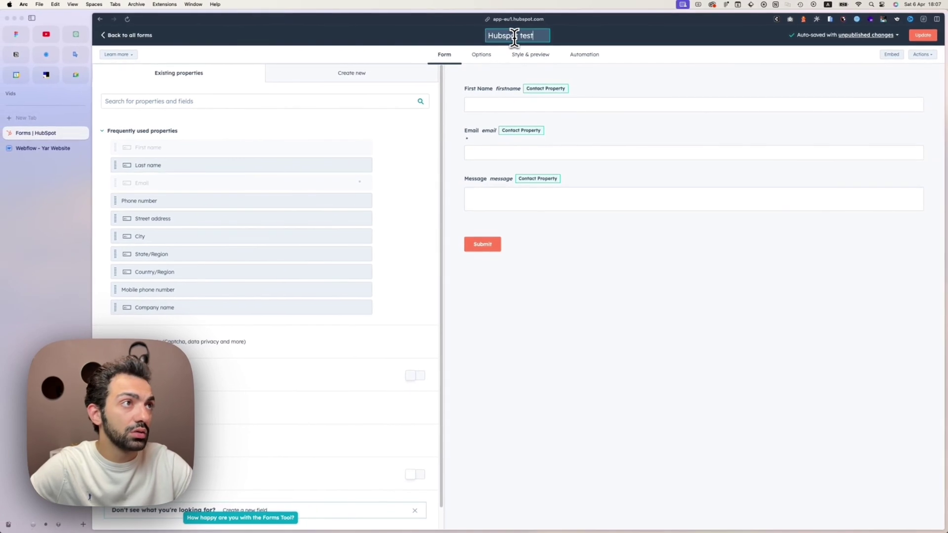
pyautogui.write(' form')
pyautogui.press('Return')
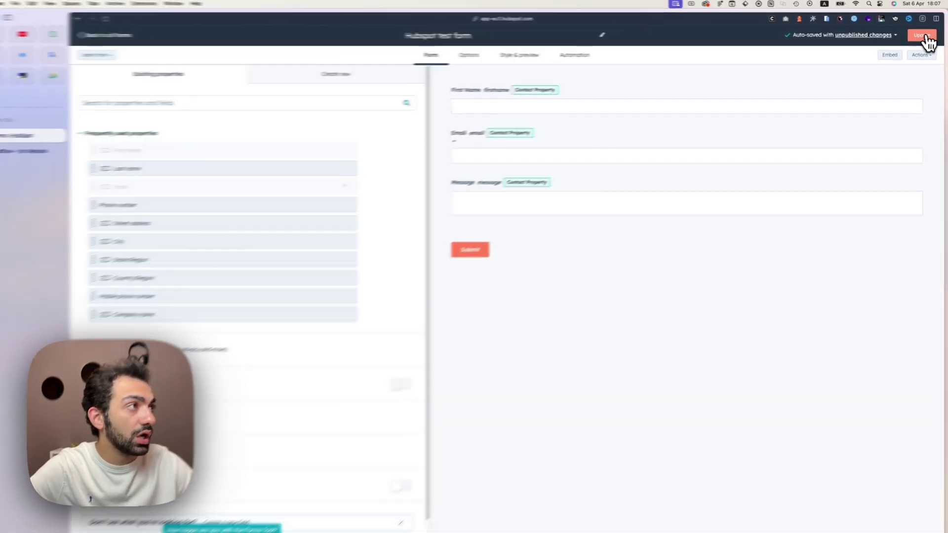
pyautogui.click(923, 39)
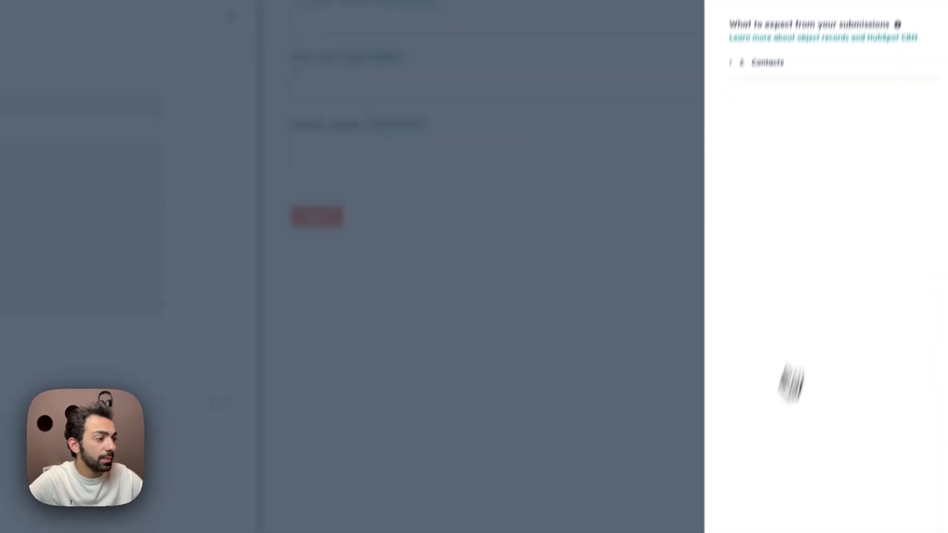
pyautogui.click(764, 524)
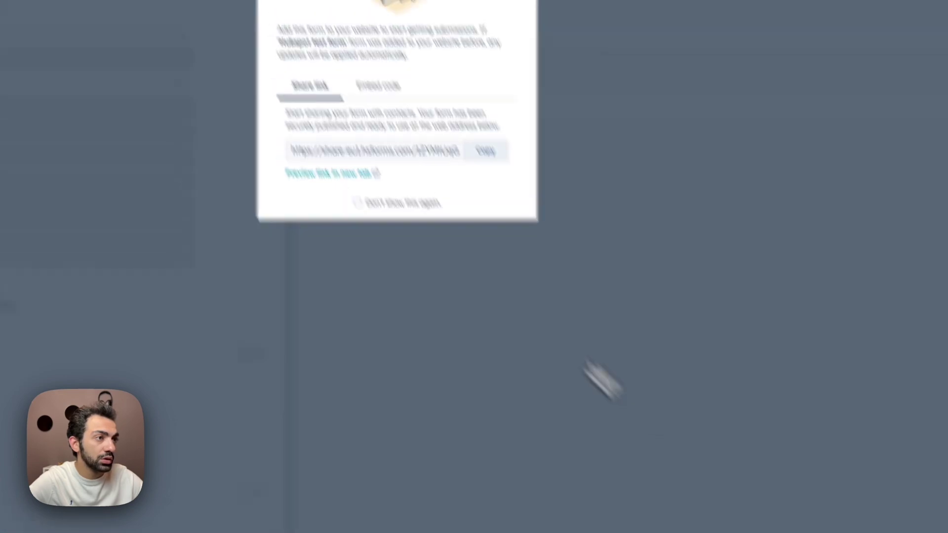
# Step: Review the published form's share link and embed code, and return to the list of all forms
pyautogui.click(461, 227)
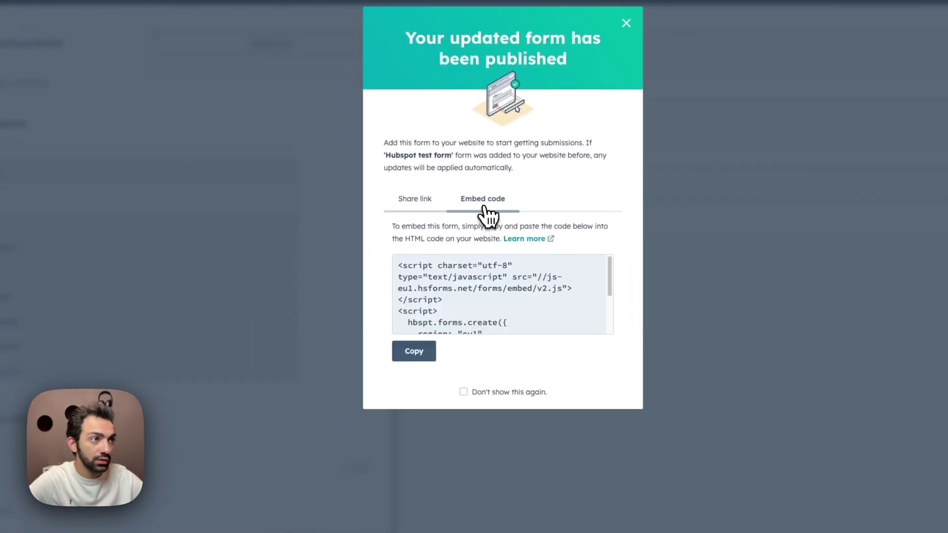
pyautogui.click(442, 203)
pyautogui.click(503, 212)
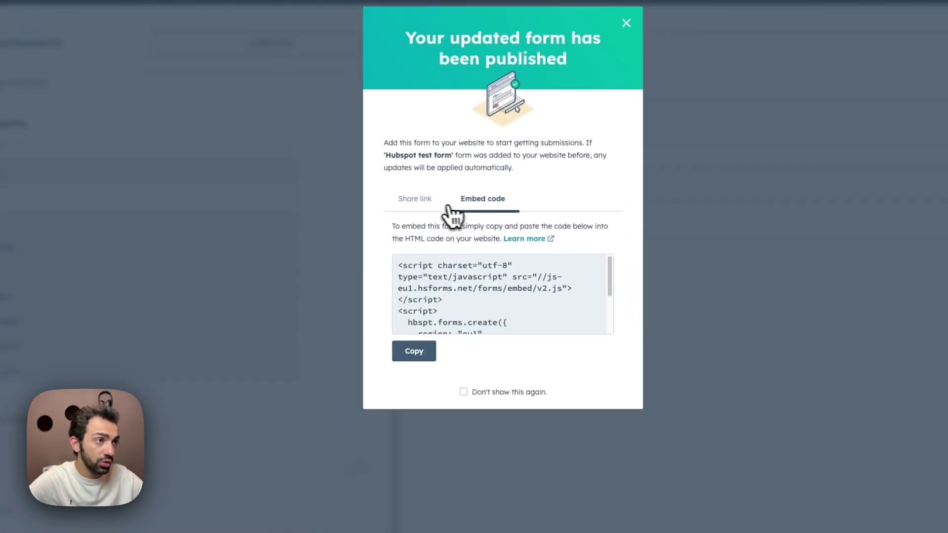
pyautogui.click(444, 214)
pyautogui.click(460, 213)
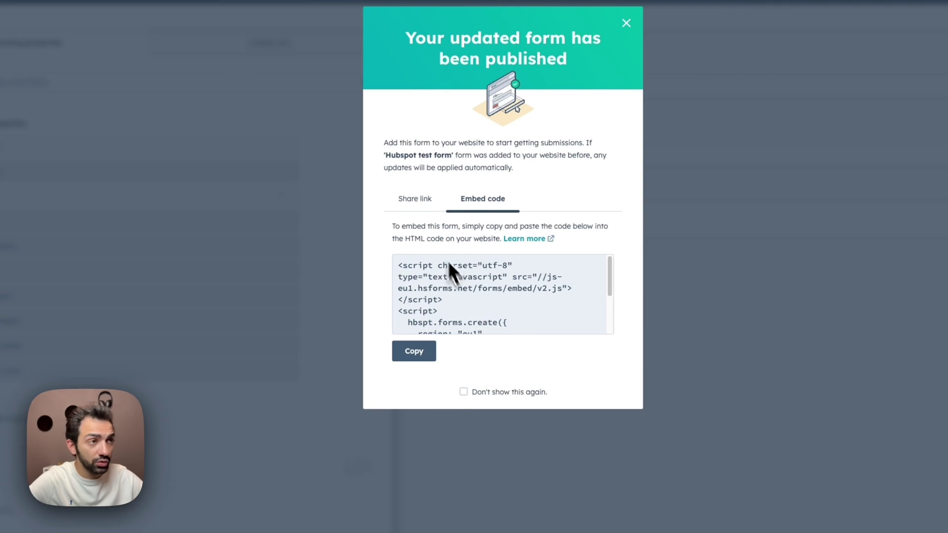
pyautogui.click(424, 206)
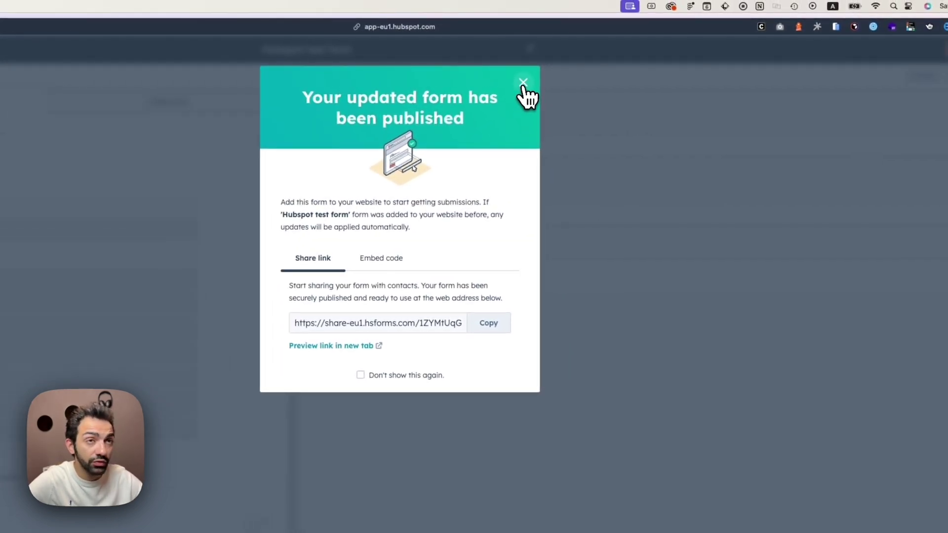
pyautogui.click(523, 83)
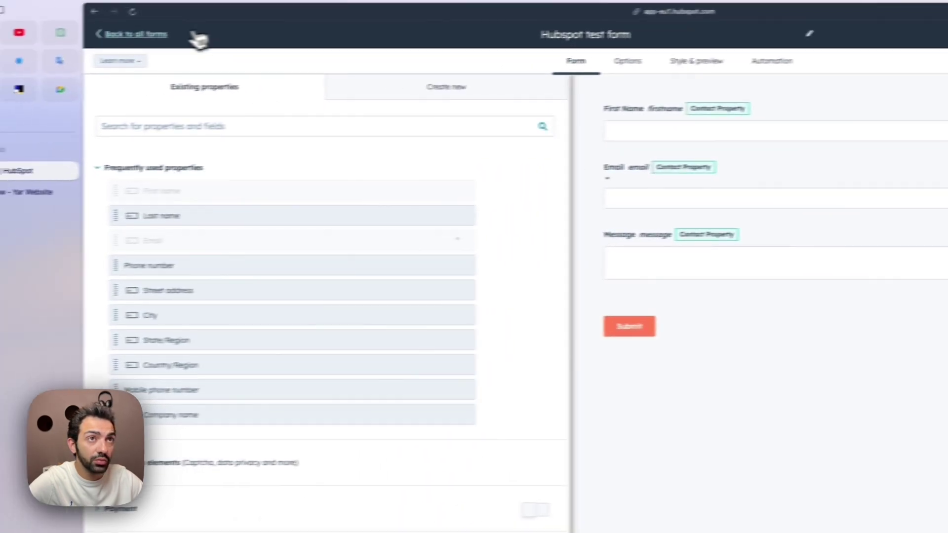
pyautogui.click(193, 34)
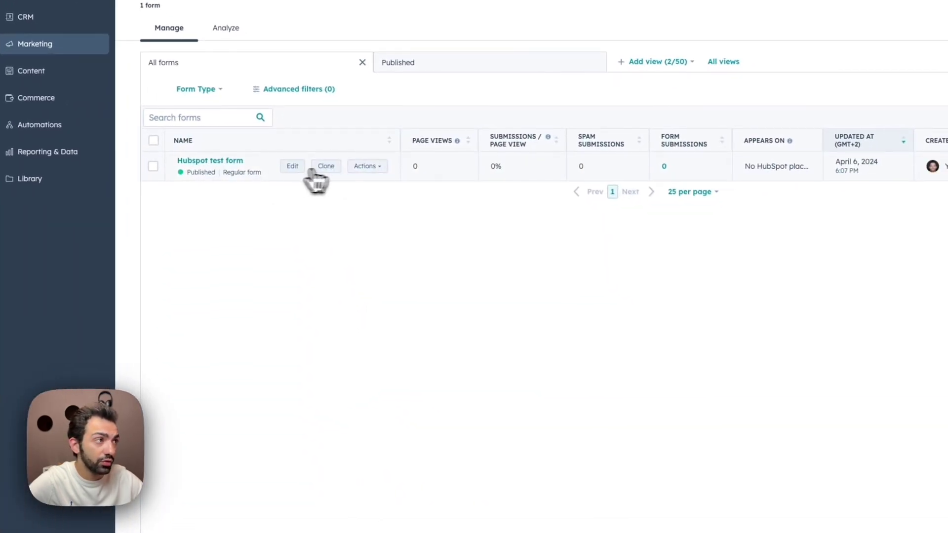
# Step: Back in Webflow, add "Hubspot test form" to the selected Div Block as a styleable form with HubSpot styling off
pyautogui.click(71, 168)
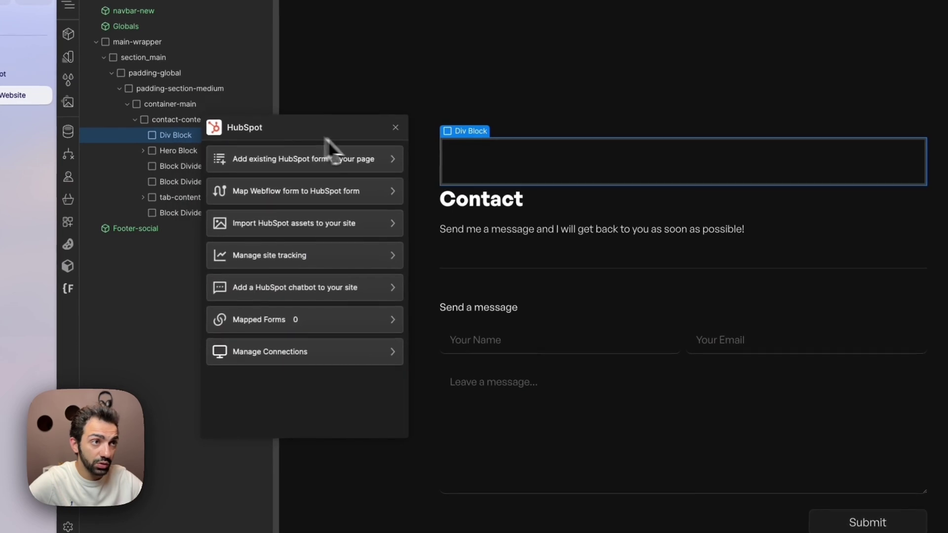
pyautogui.click(376, 160)
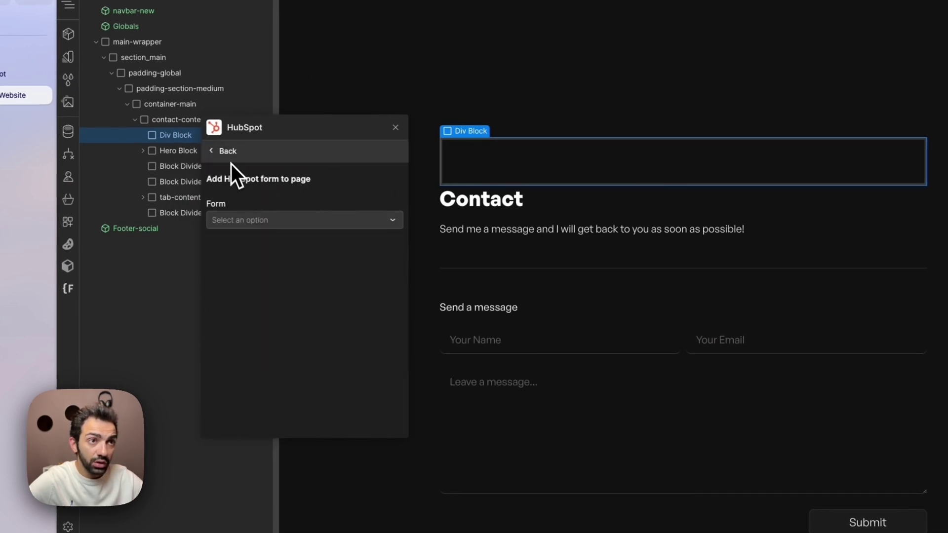
pyautogui.click(268, 222)
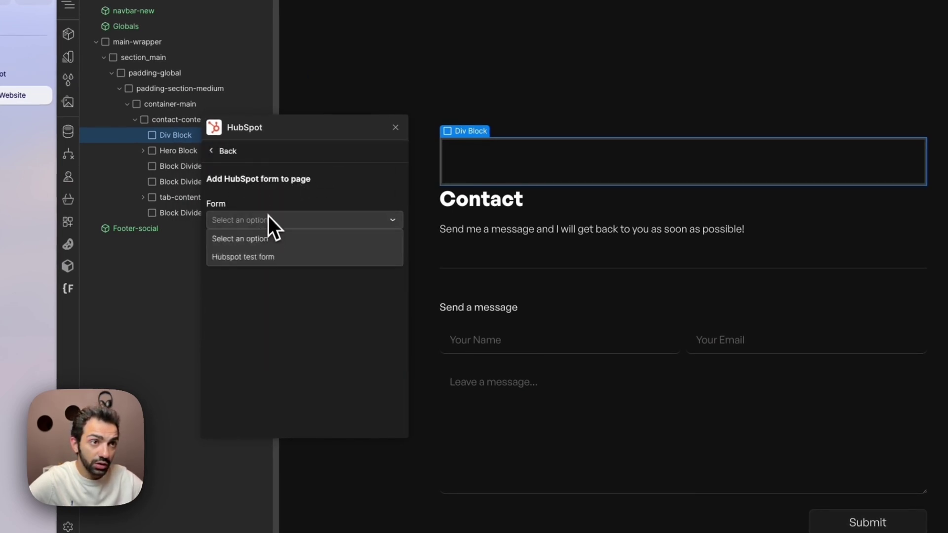
pyautogui.click(245, 257)
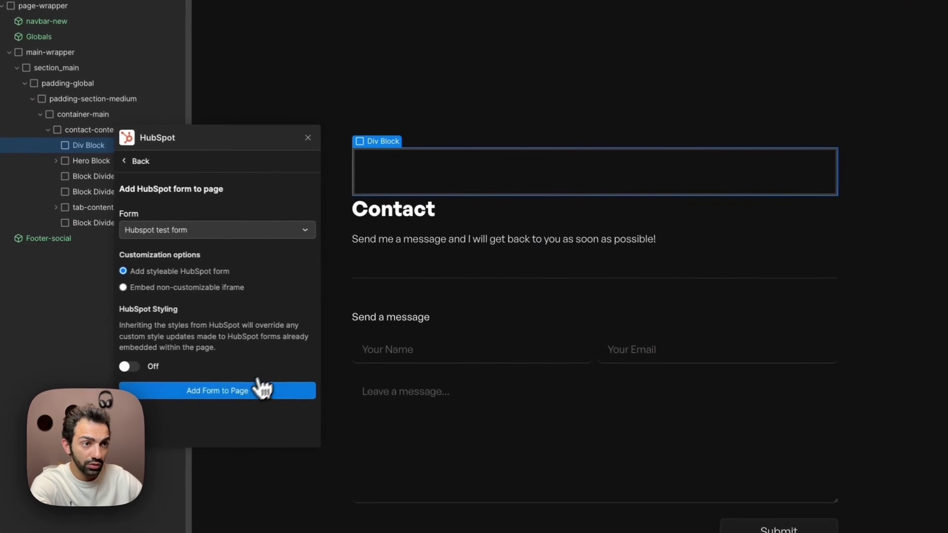
pyautogui.click(272, 353)
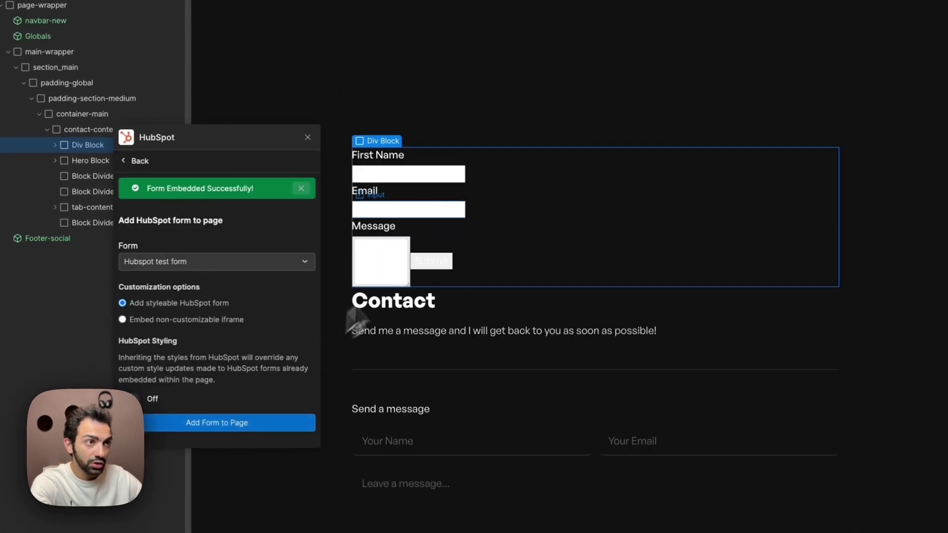
# Step: Apply the existing text-field form's class text-field-main to the HubSpot form's First Name input
pyautogui.click(460, 180)
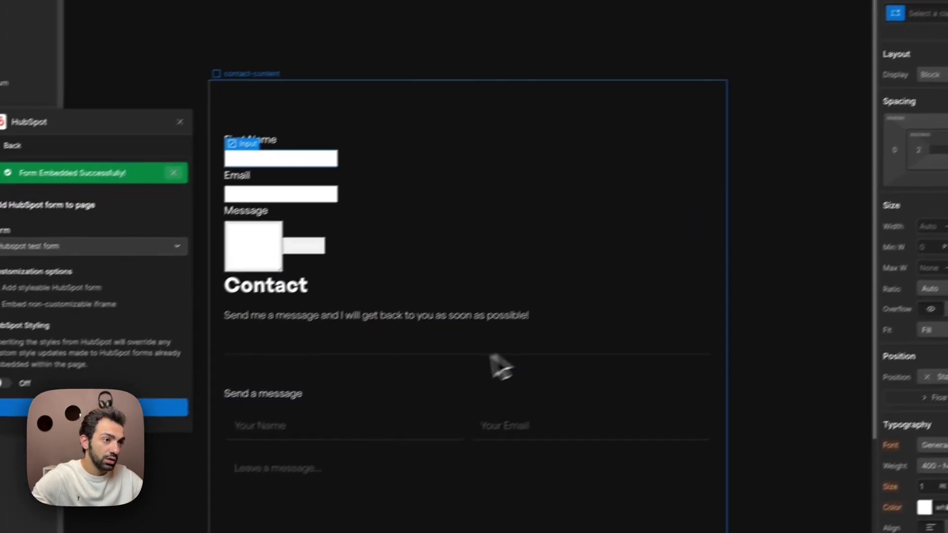
pyautogui.click(326, 415)
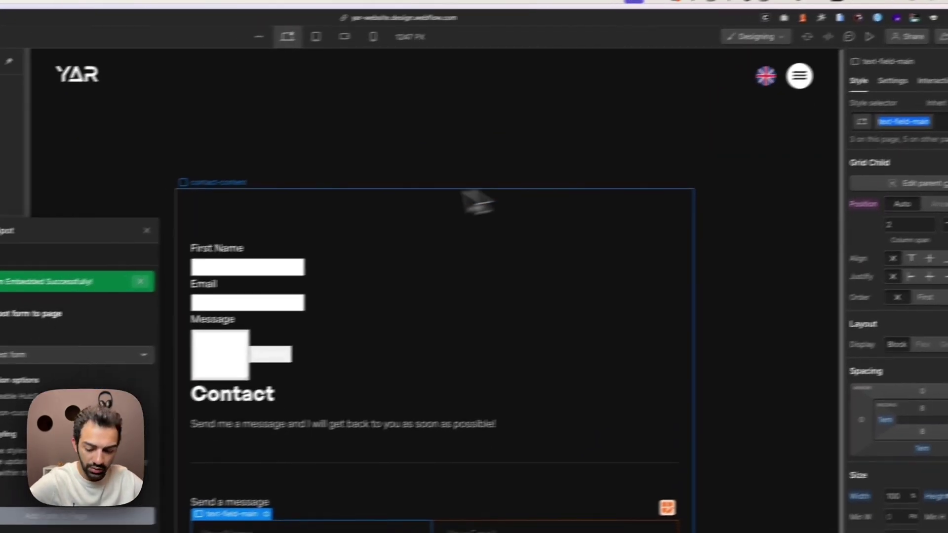
pyautogui.click(335, 252)
pyautogui.click(944, 114)
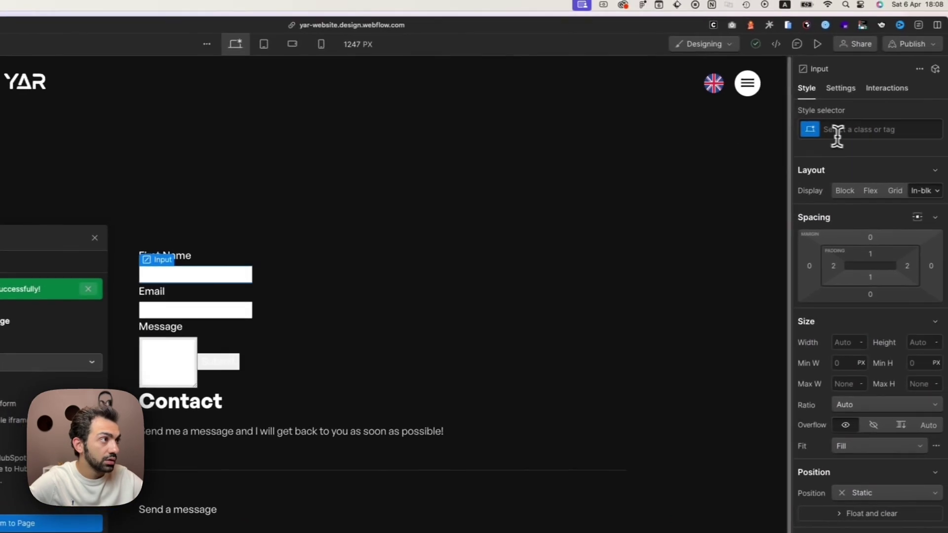
pyautogui.write('text-field-main')
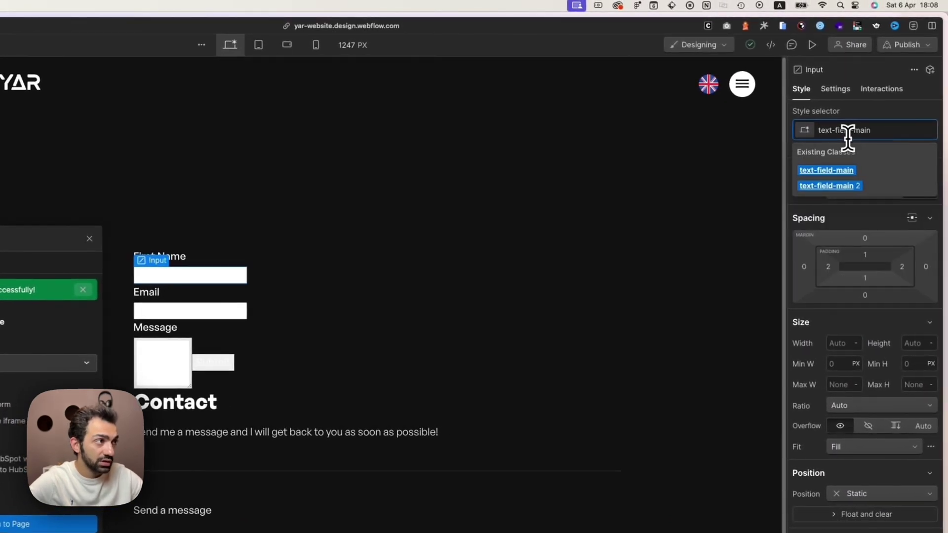
pyautogui.press('Return')
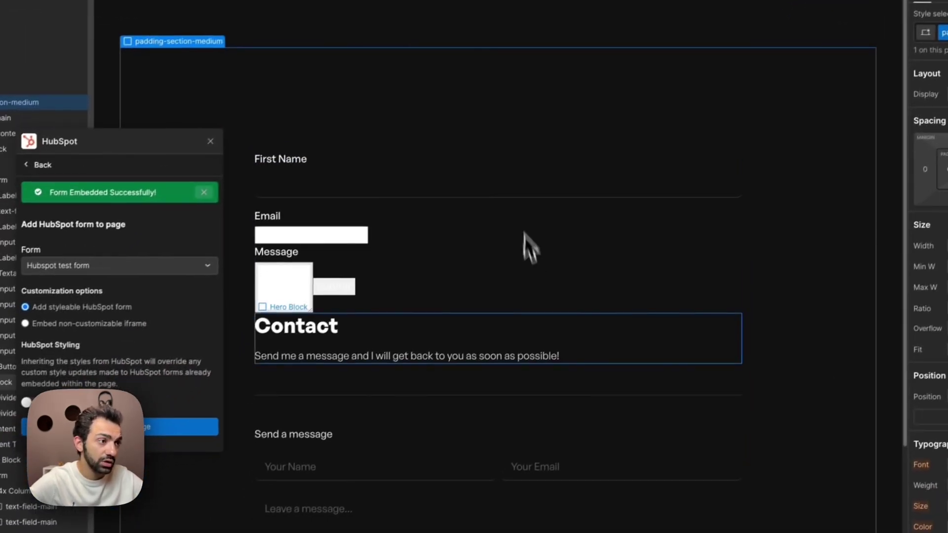
# Step: Delete the embedded HubSpot Form and its enclosing Div, leaving the Div Block above the Contact heading empty
pyautogui.click(601, 183)
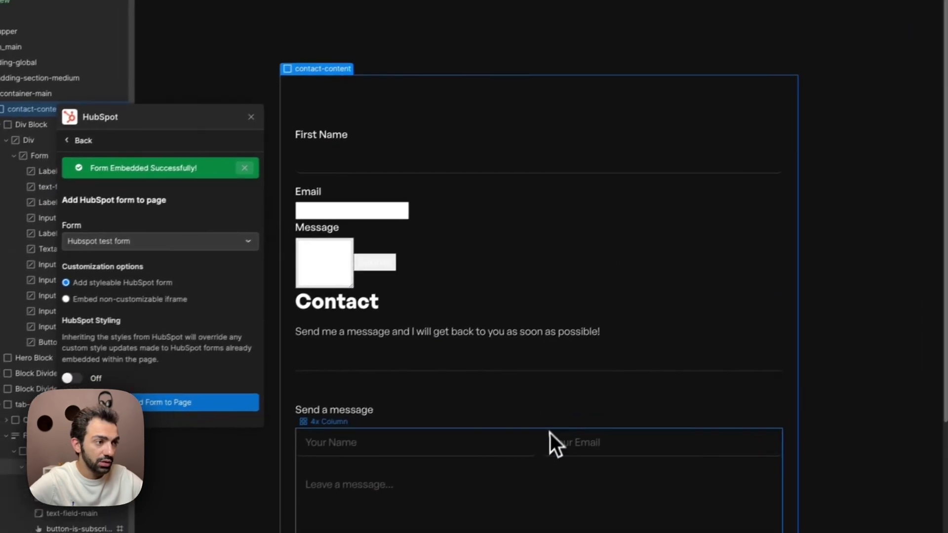
pyautogui.click(393, 213)
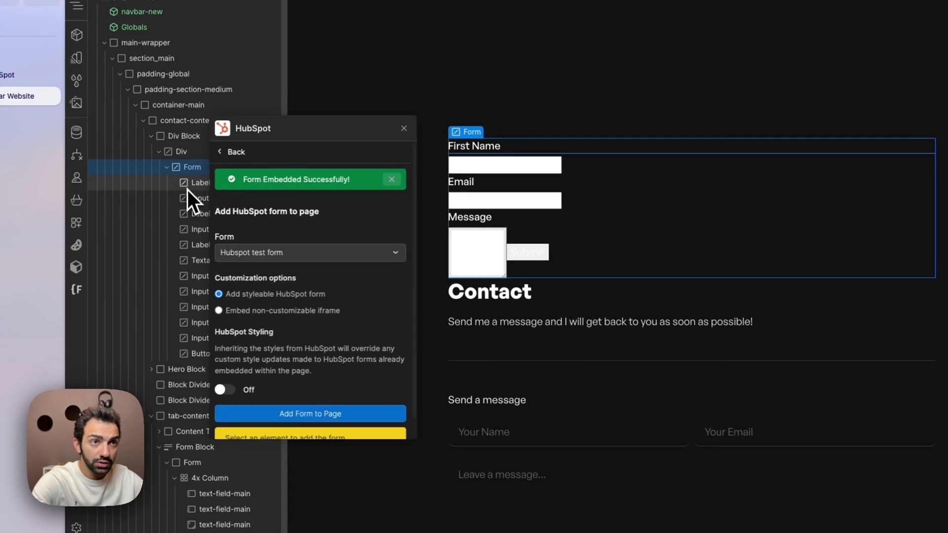
pyautogui.press('Delete')
pyautogui.click(187, 153)
pyautogui.press('Delete')
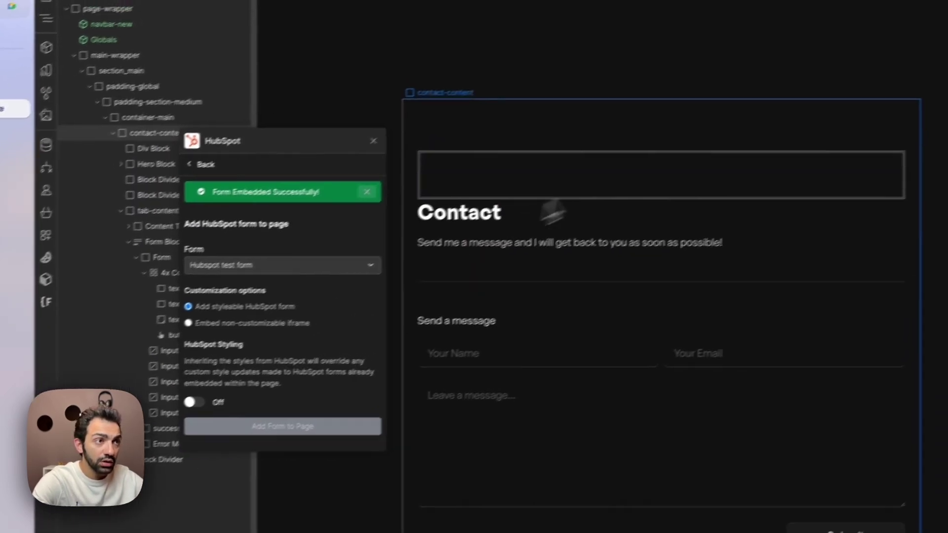
# Step: Add "Hubspot test form" to the empty Div Block as a styleable form with HubSpot styling on, and select its First Name input
pyautogui.click(642, 191)
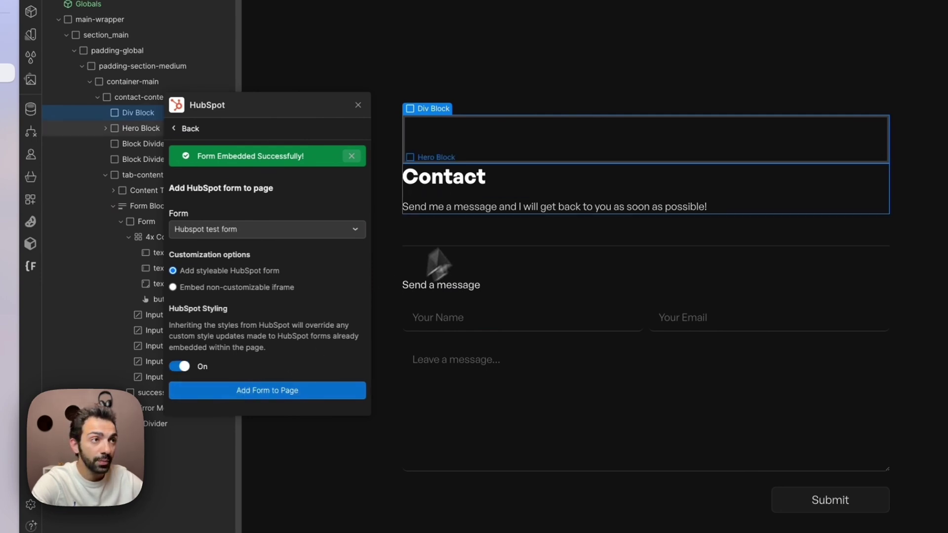
pyautogui.click(266, 390)
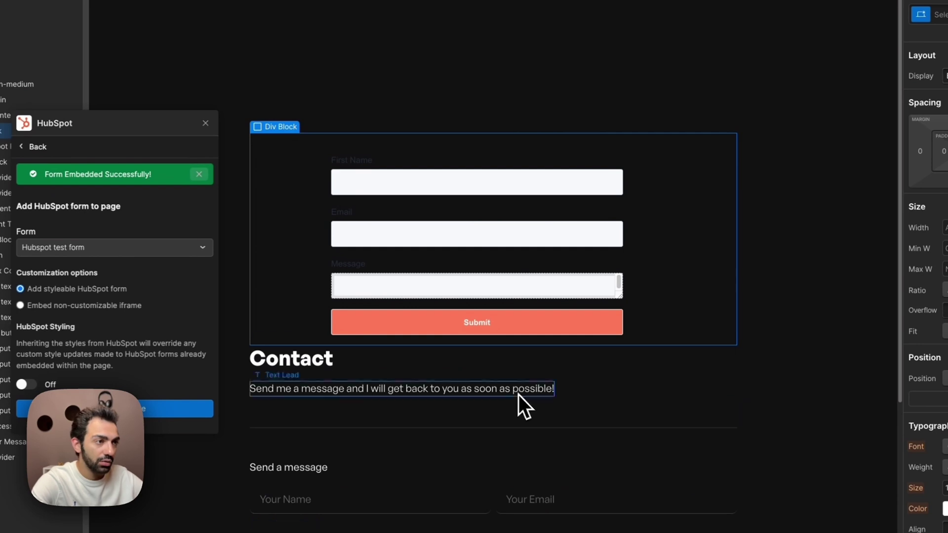
pyautogui.click(436, 292)
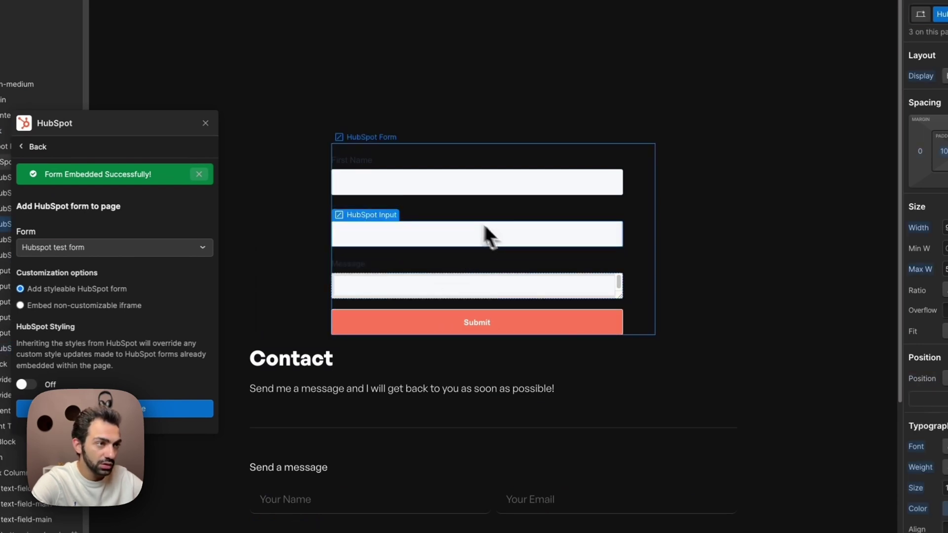
pyautogui.click(320, 204)
pyautogui.click(411, 191)
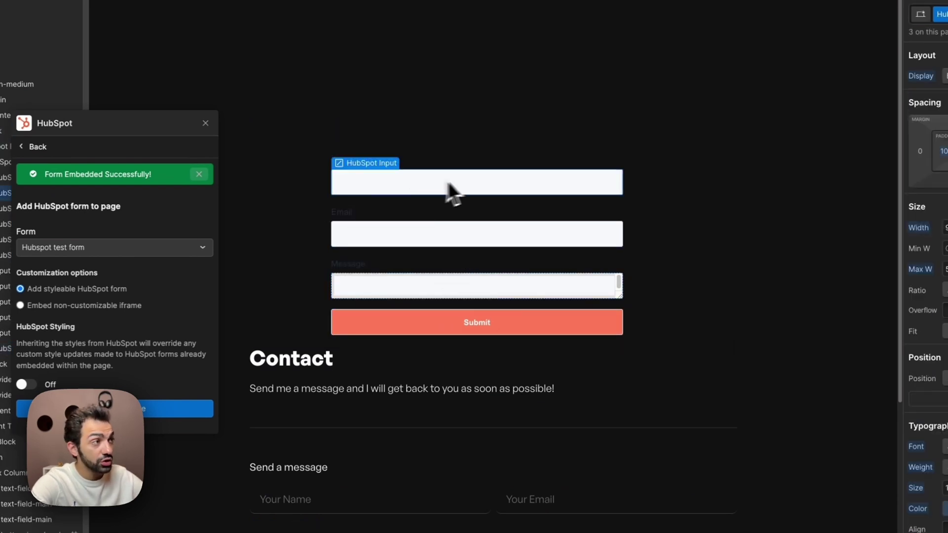
# Step: Replace the HubSpot Input class on the First Name input with text-field-main
pyautogui.click(946, 20)
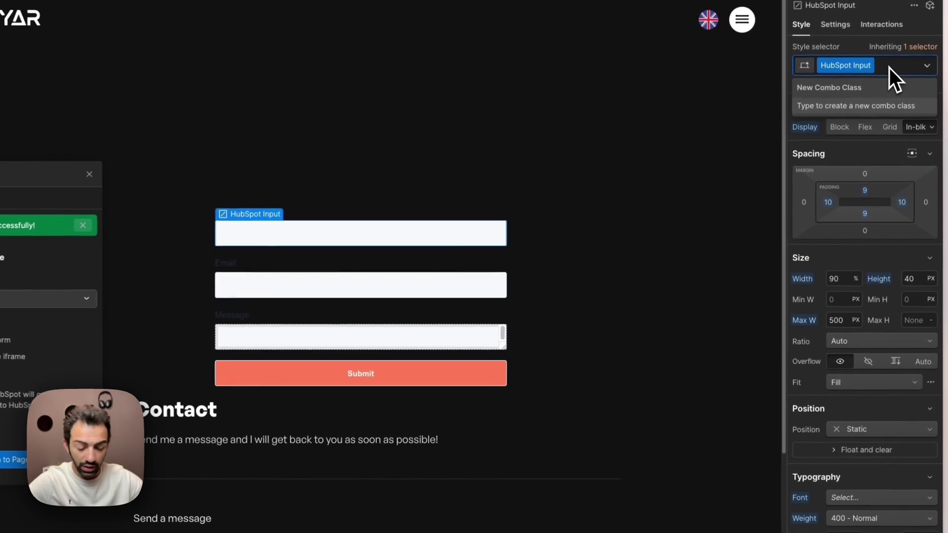
pyautogui.write('text-field-main')
pyautogui.press('Return')
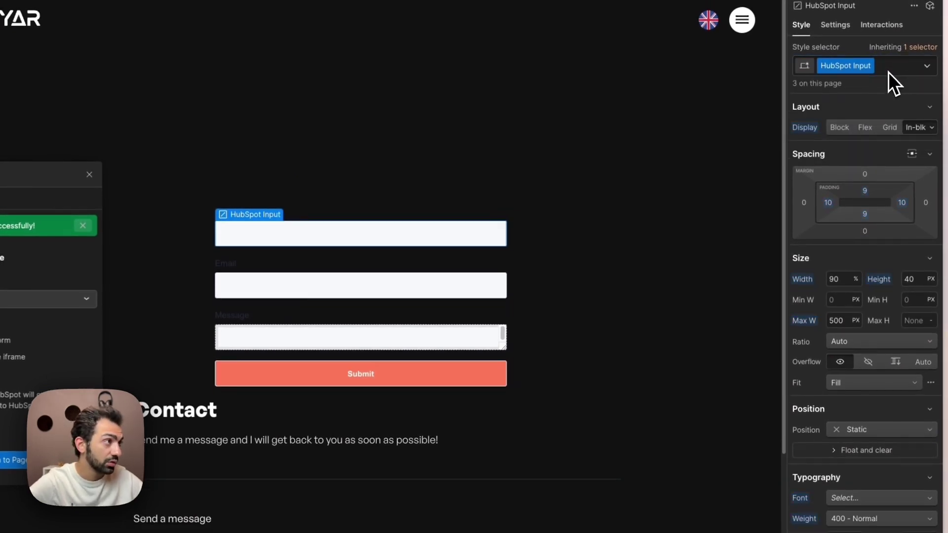
pyautogui.click(888, 73)
pyautogui.press('BackSpace')
pyautogui.press('BackSpace')
pyautogui.press('Return')
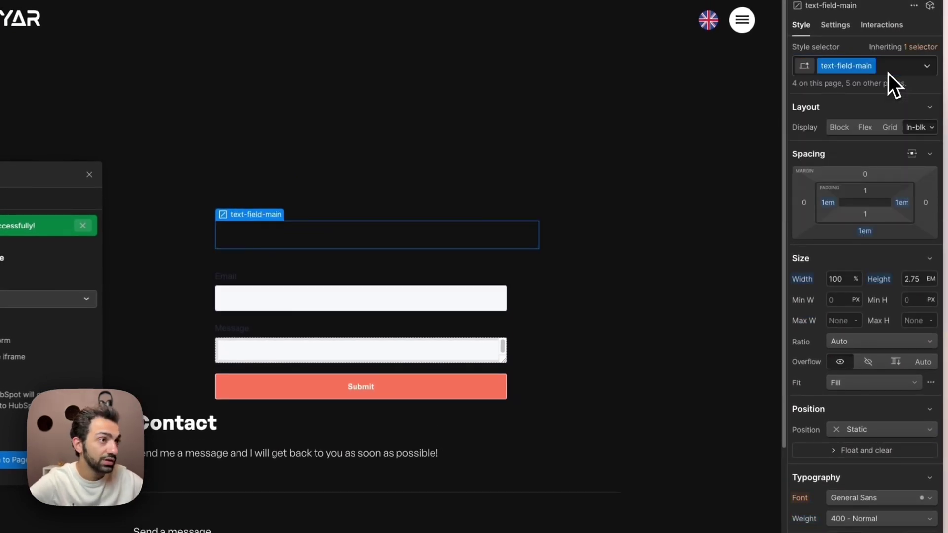
# Step: Undo the class changes on the HubSpot form's First Name input
pyautogui.click(620, 369)
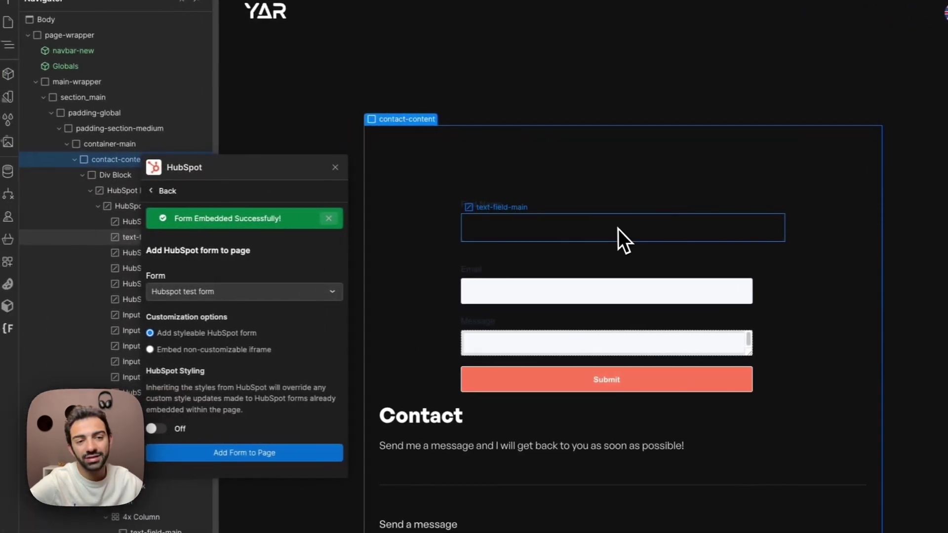
pyautogui.hotkey('ctrl', 'z')
pyautogui.click(496, 229)
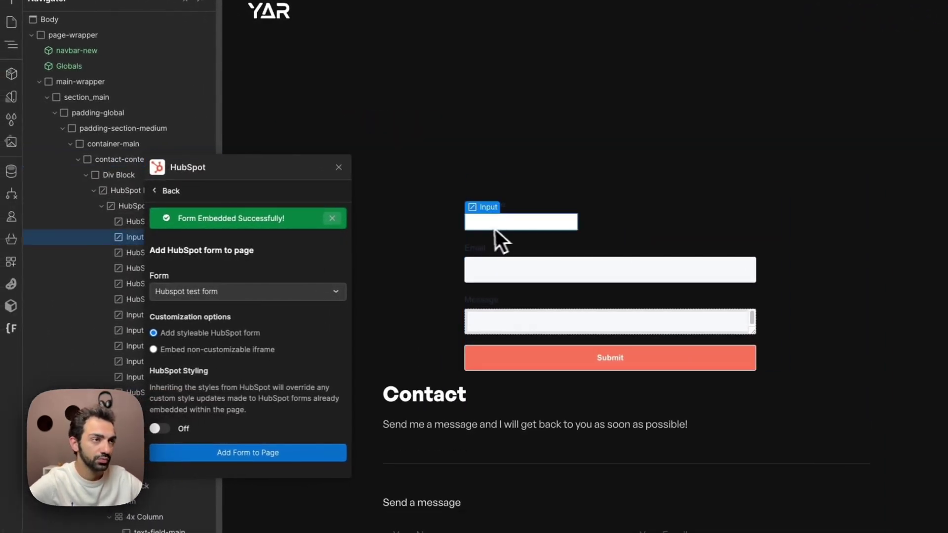
pyautogui.hotkey('ctrl', 'z')
pyautogui.hotkey('ctrl', 'z')
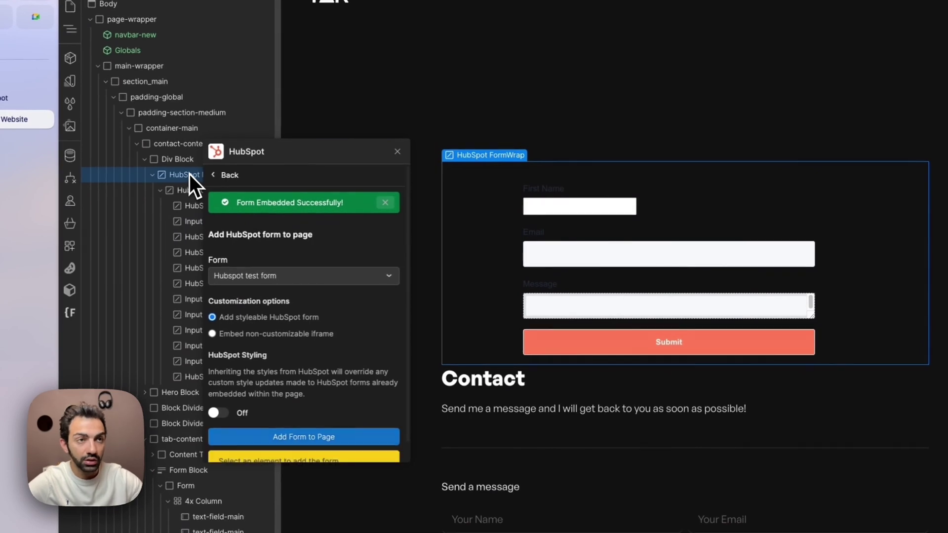
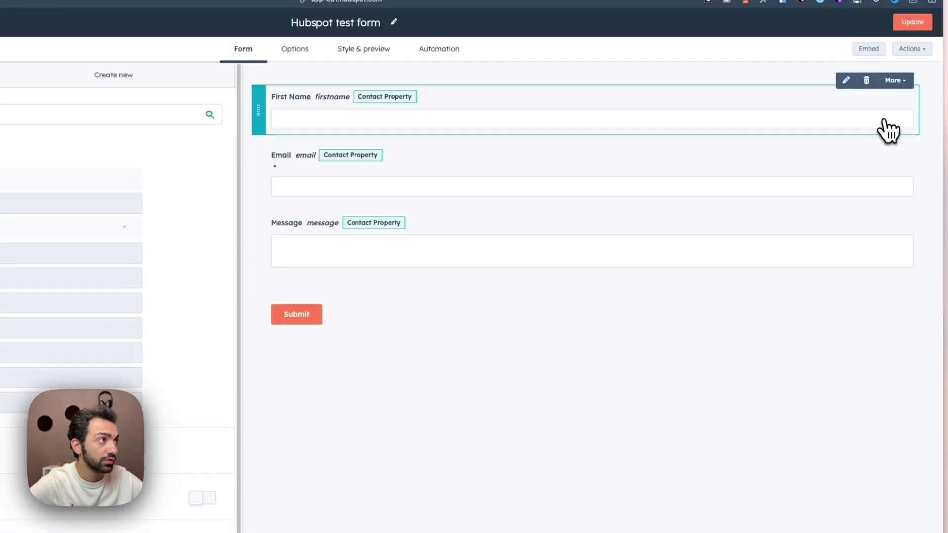
# Step: Switch to HubSpot, publish the update to "Hubspot test form" and get the form's share link
pyautogui.click(914, 21)
pyautogui.click(779, 512)
pyautogui.click(588, 264)
pyautogui.click(59, 148)
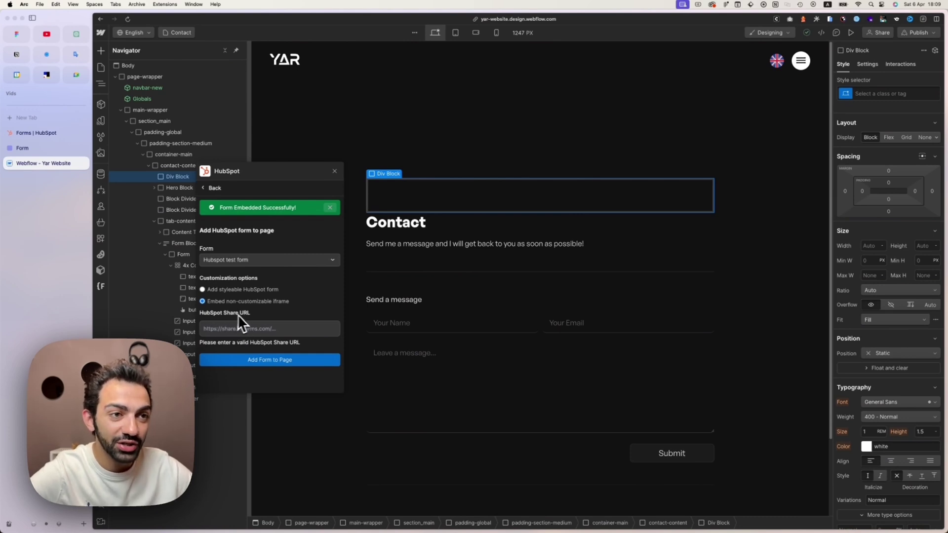
# Step: In Webflow, enter the form's HubSpot share URL and add the form to the Div Block as a non-customizable iframe
pyautogui.click(236, 329)
pyautogui.write('https://share.hsforms.com/1ZYMtUqGiQXWzlLs6vtXAmw2dzm79')
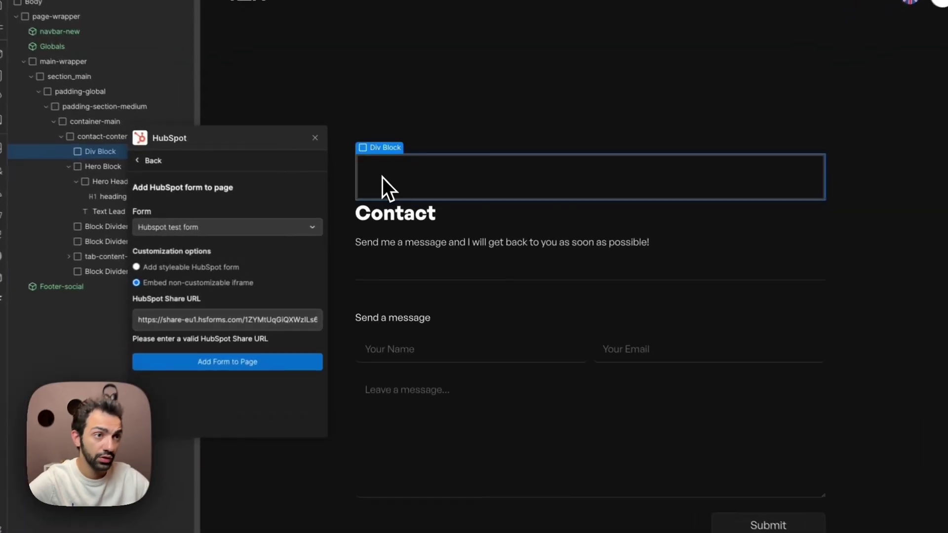
pyautogui.click(222, 368)
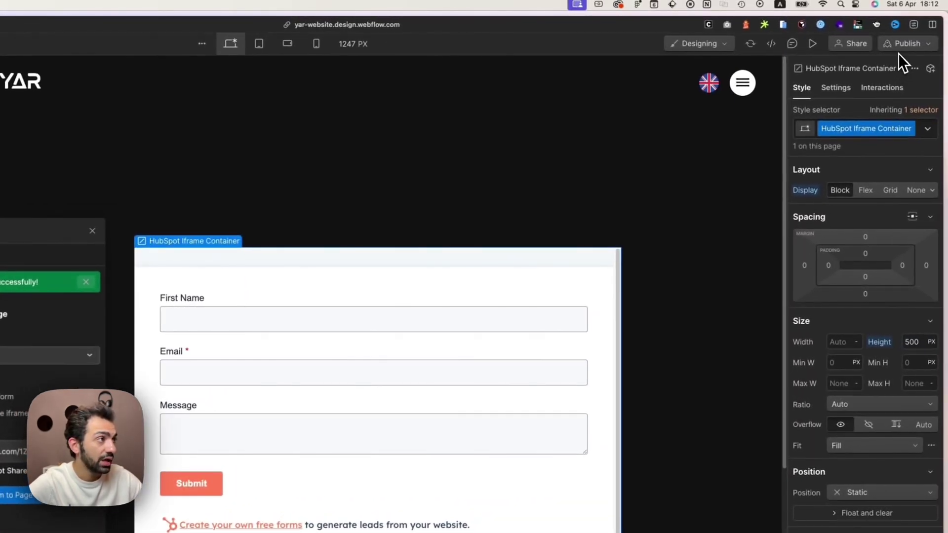
# Step: Publish the Webflow site and open the live Contact page
pyautogui.click(907, 43)
pyautogui.click(850, 230)
pyautogui.click(538, 334)
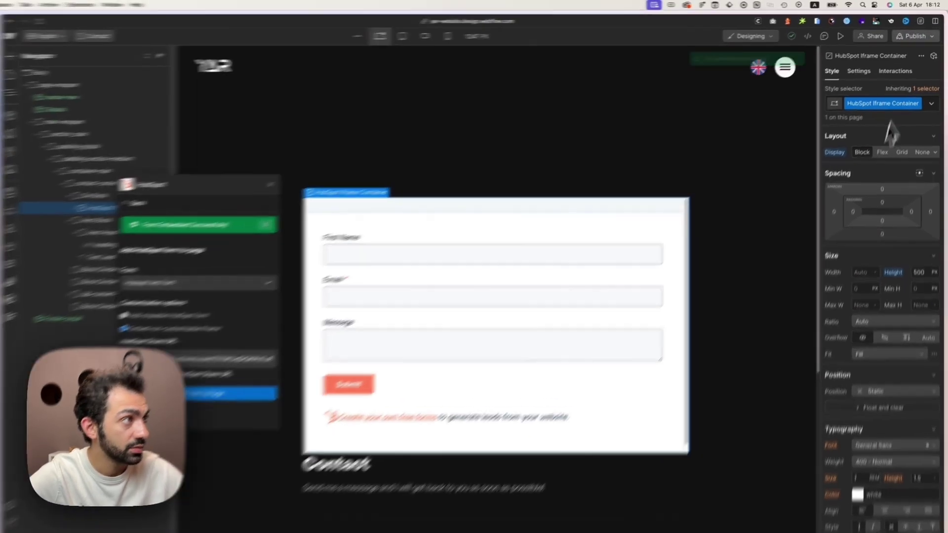
pyautogui.click(919, 32)
pyautogui.click(766, 161)
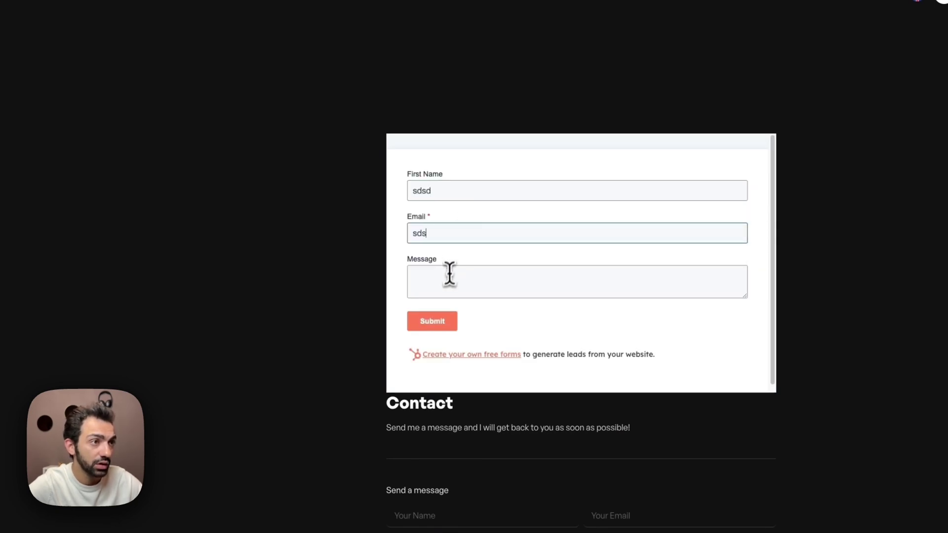
# Step: Try out the live embedded form by filling its fields, including Message, with short test text
pyautogui.click(450, 273)
pyautogui.write('sd')
pyautogui.press('super+s')
# Step: Back in the Webflow designer, delete the HubSpot Iframe Container and the Div Block that holds it
pyautogui.click(115, 189)
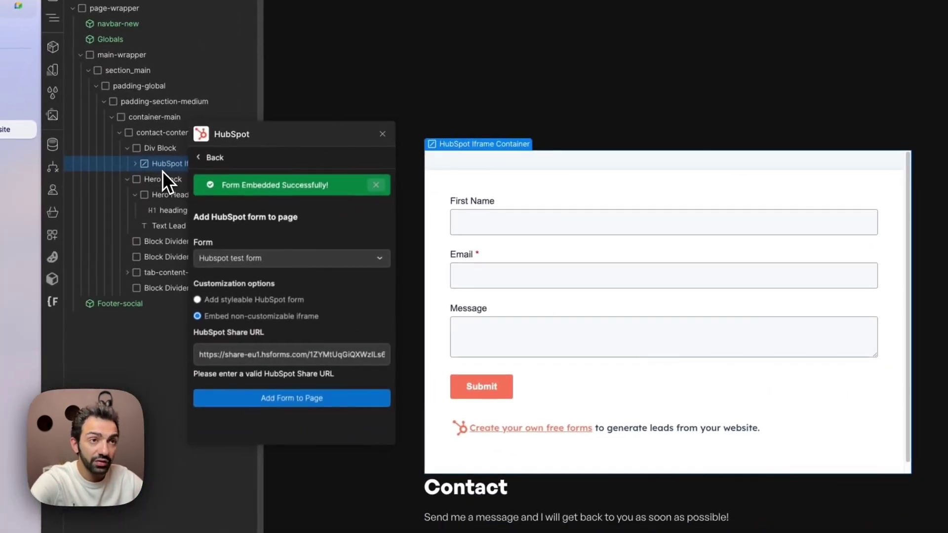
pyautogui.press('Delete')
pyautogui.press('Delete')
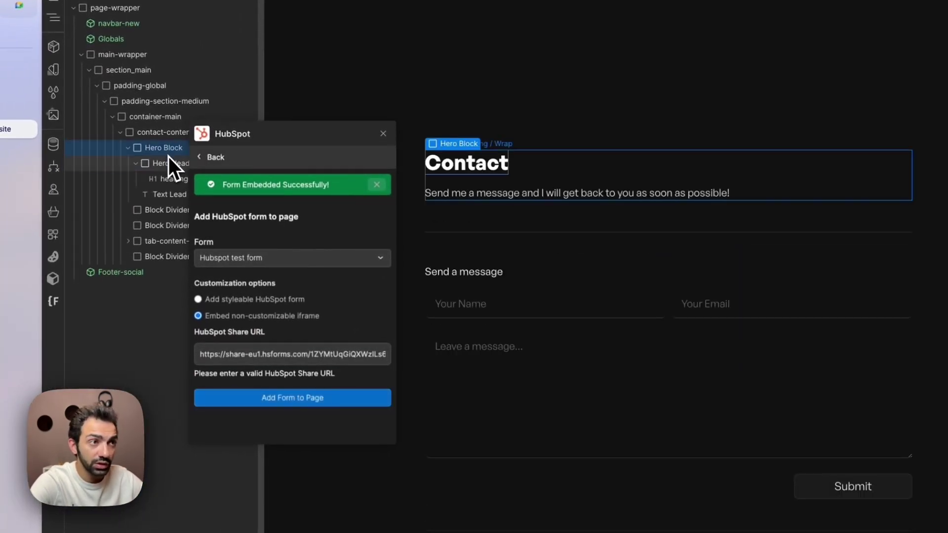
pyautogui.click(415, 413)
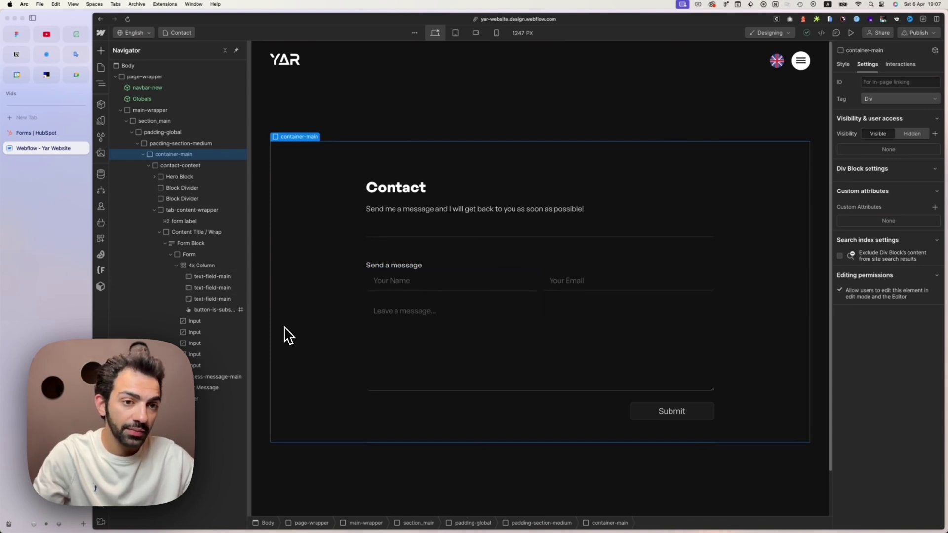
pyautogui.click(543, 311)
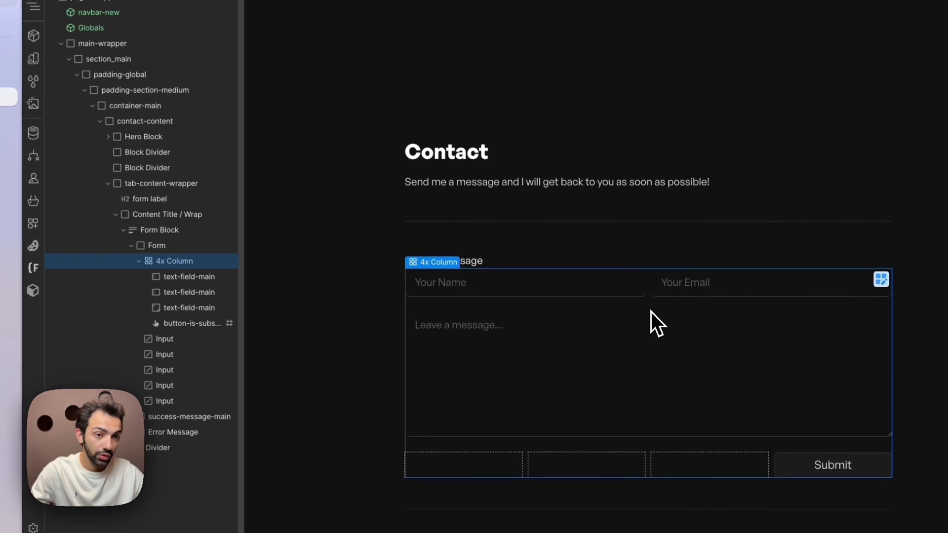
pyautogui.click(394, 312)
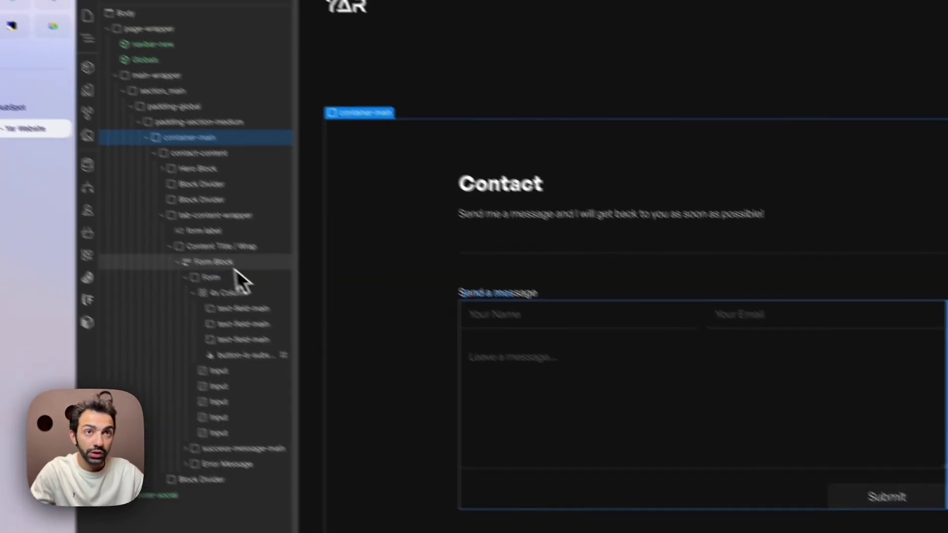
# Step: Switch to HubSpot and create a new embedded form from the preselected template with an Email field
pyautogui.click(14, 108)
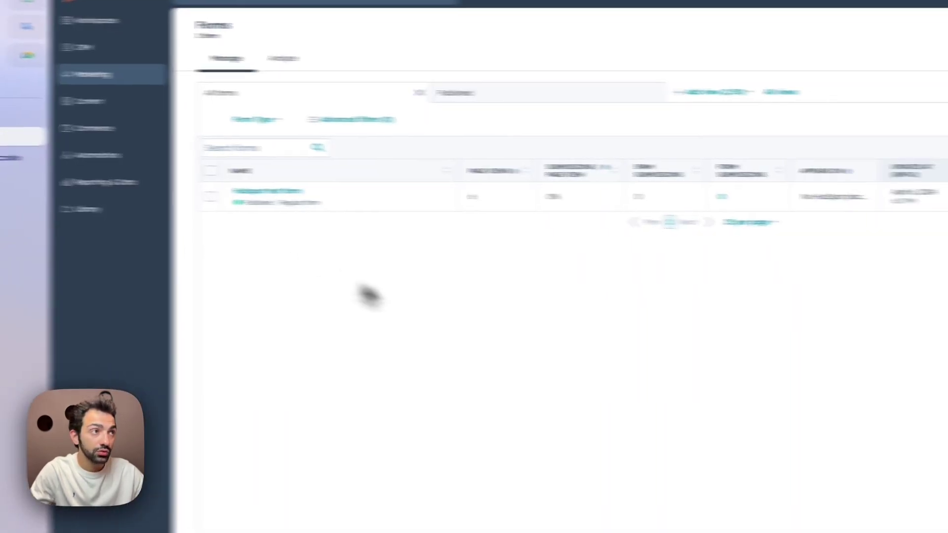
pyautogui.click(918, 49)
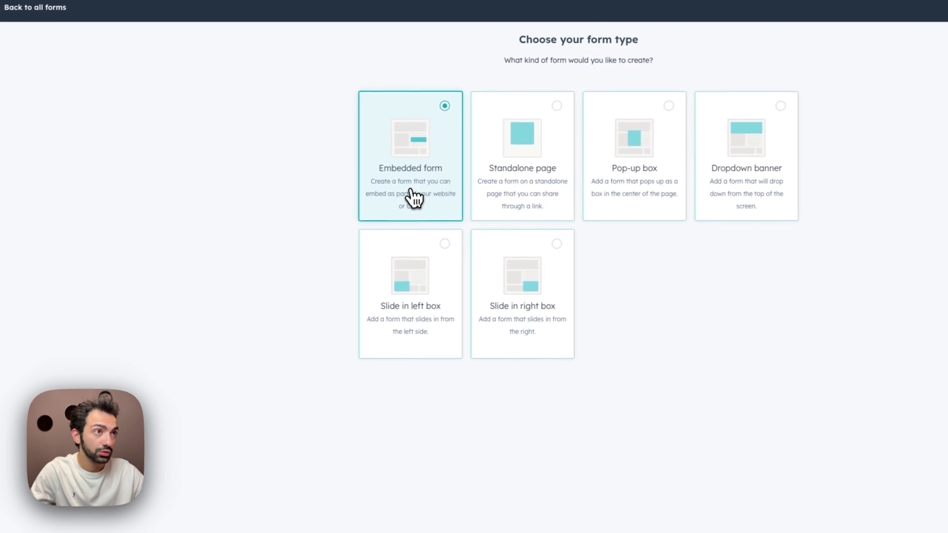
pyautogui.click(942, 42)
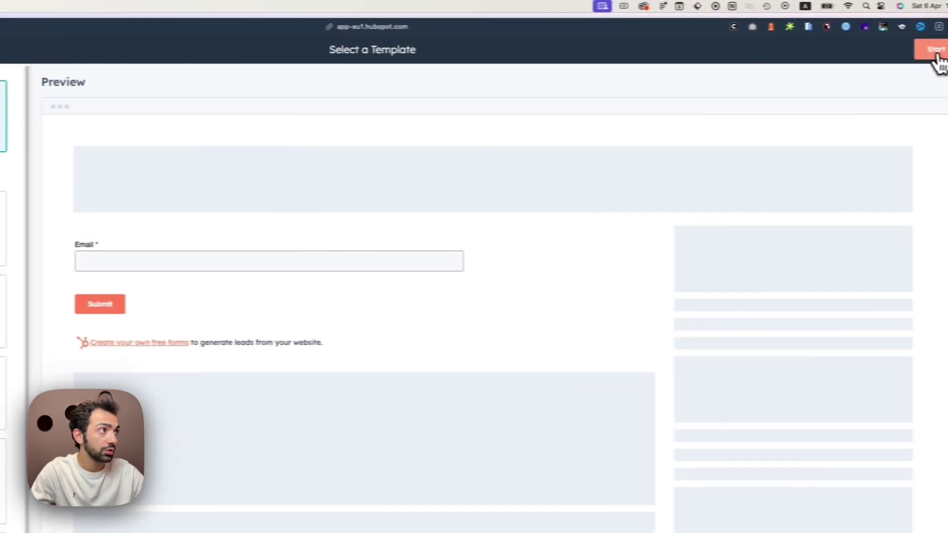
pyautogui.click(936, 49)
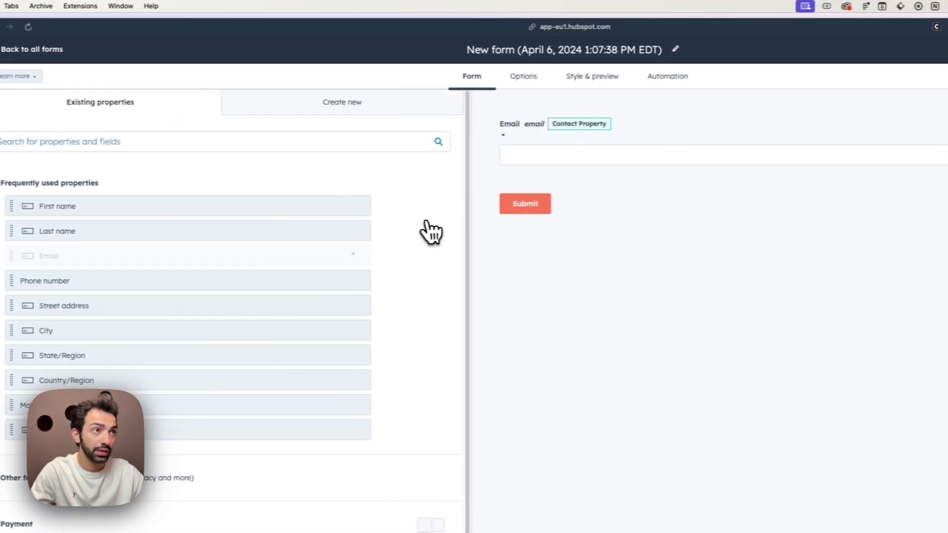
# Step: Leave the Email field's settings and add the First name property above Email in the new form
pyautogui.click(574, 138)
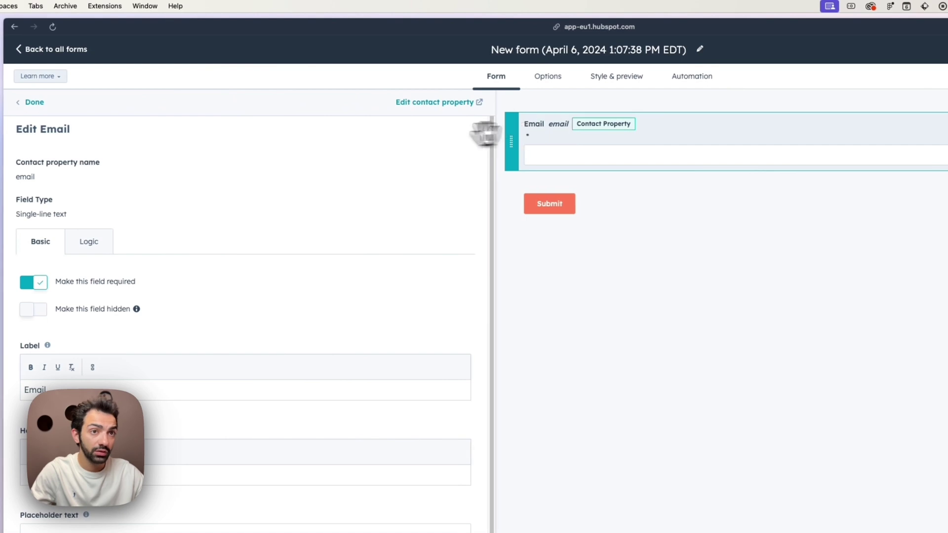
pyautogui.click(31, 102)
pyautogui.moveTo(232, 206); pyautogui.dragTo(775, 114)
# Step: Check the name and email fields of the existing Webflow contact form, and return to the HubSpot form editor
pyautogui.click(44, 208)
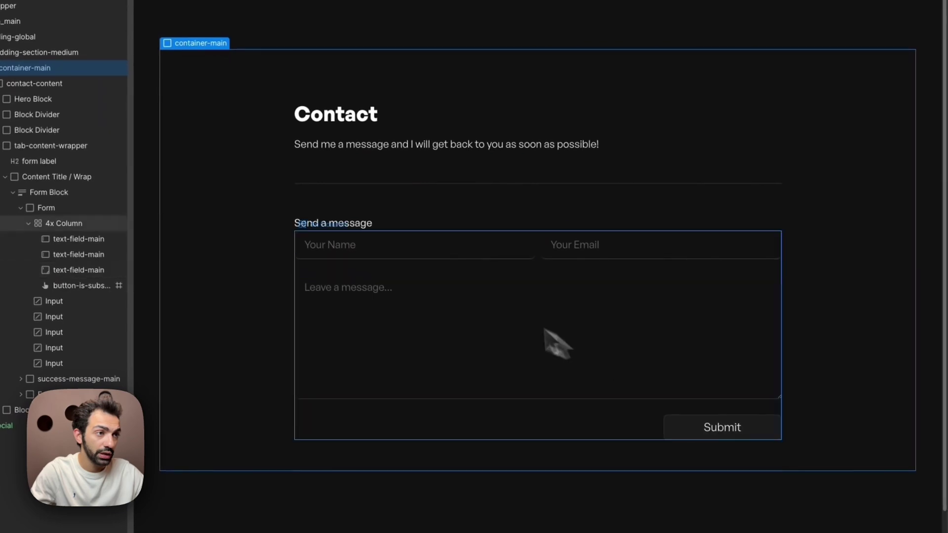
pyautogui.click(470, 264)
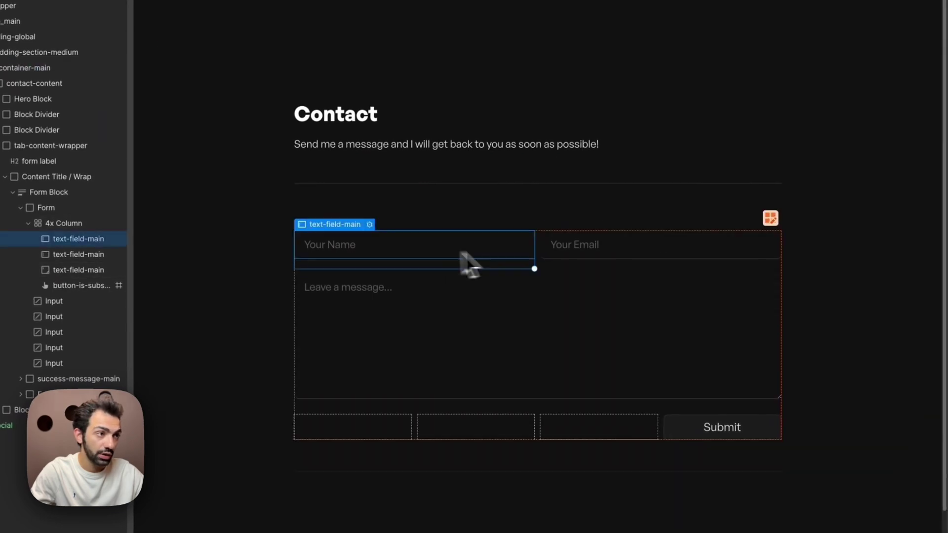
pyautogui.click(589, 254)
pyautogui.click(74, 121)
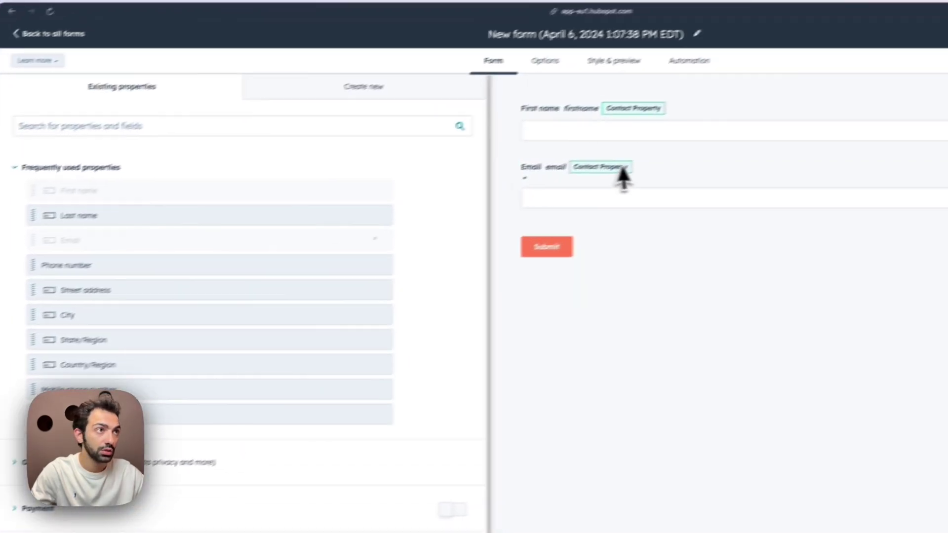
# Step: Change the label of the new form's First name field to "Name"
pyautogui.click(573, 130)
pyautogui.tripleClick(92, 376)
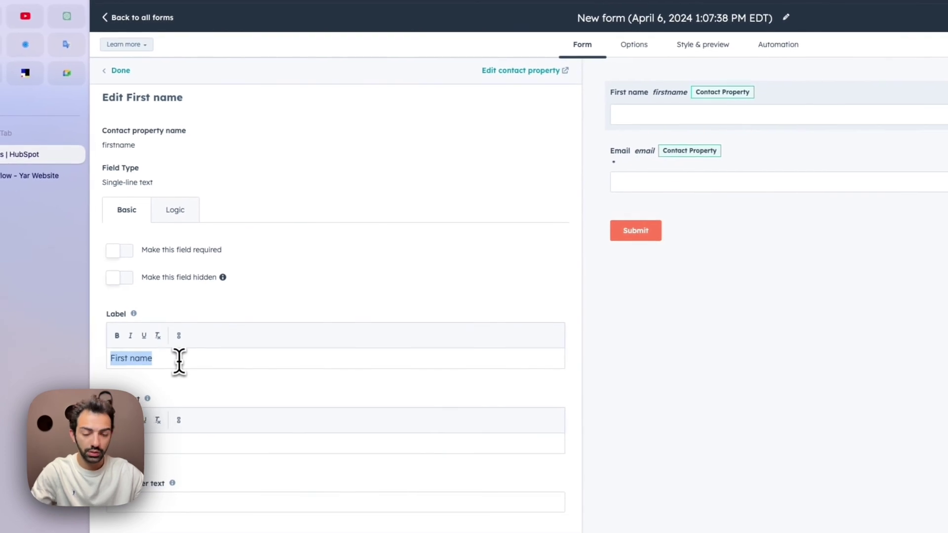
pyautogui.write('Name')
pyautogui.press('Return')
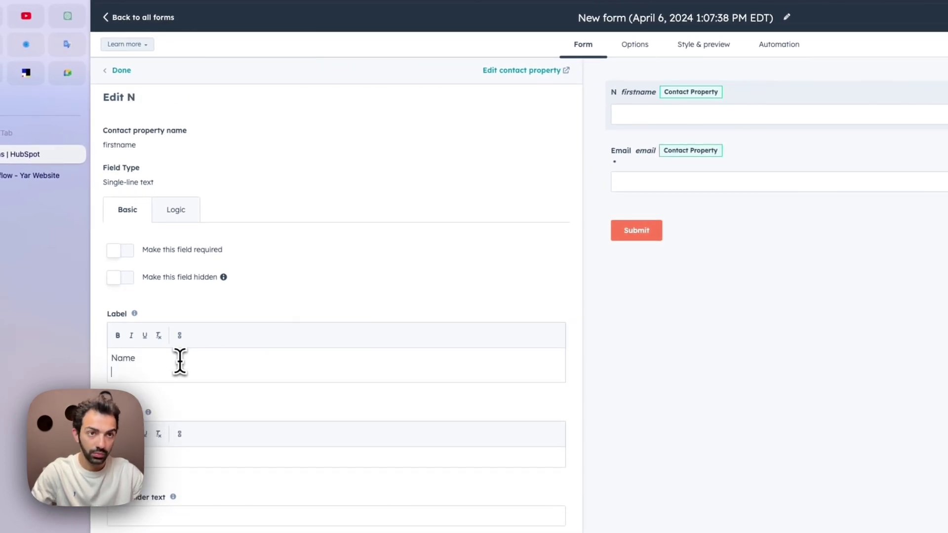
pyautogui.press('BackSpace')
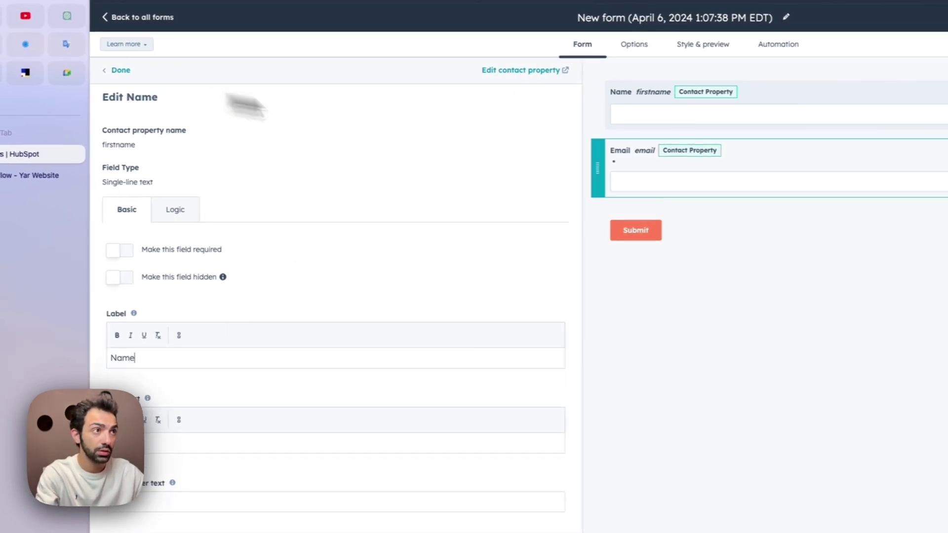
# Step: Add the Message contact property below the Email field and check the settings of the form's Message, Email and Name fields
pyautogui.click(121, 70)
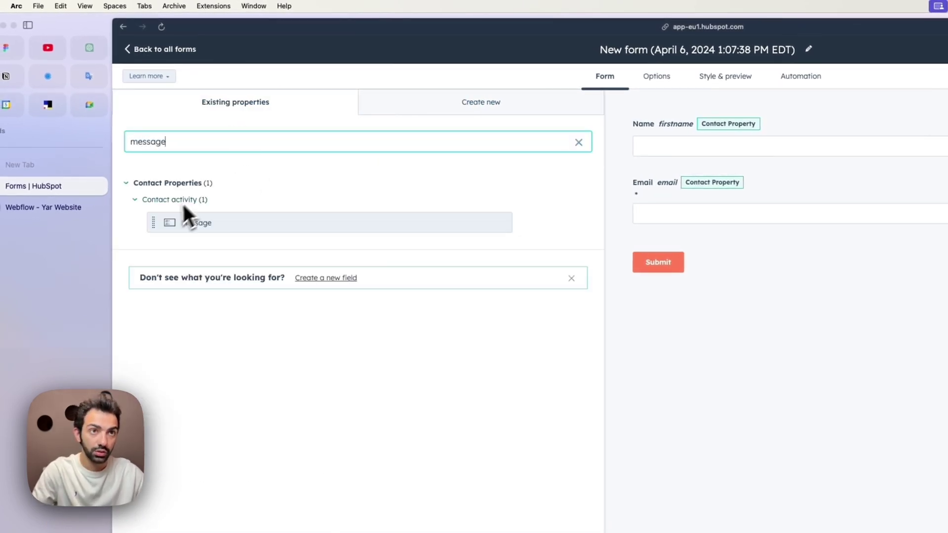
pyautogui.moveTo(158, 227); pyautogui.dragTo(689, 257)
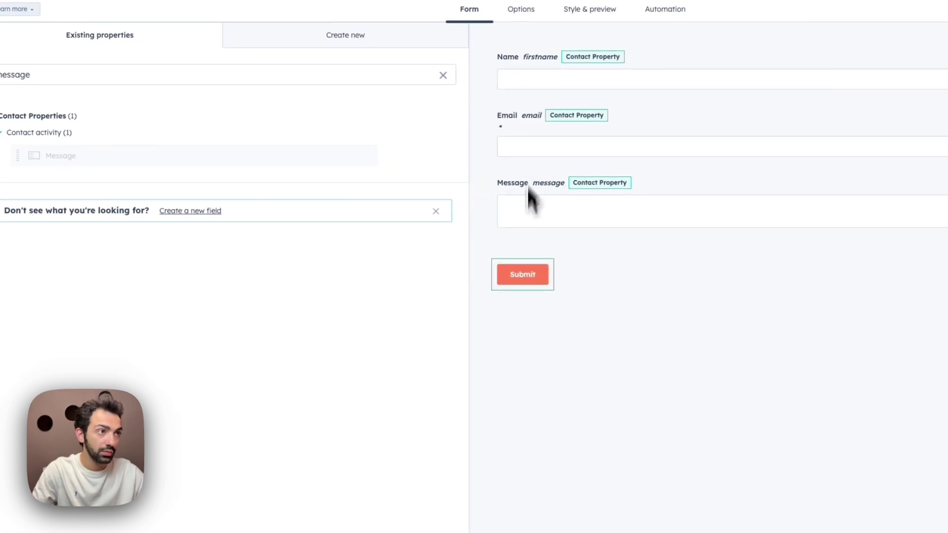
pyautogui.click(593, 217)
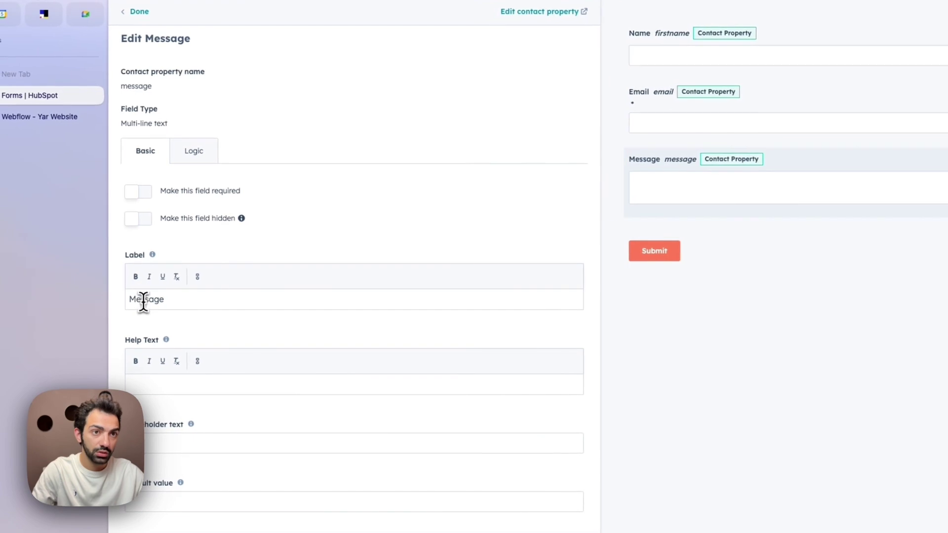
pyautogui.click(691, 119)
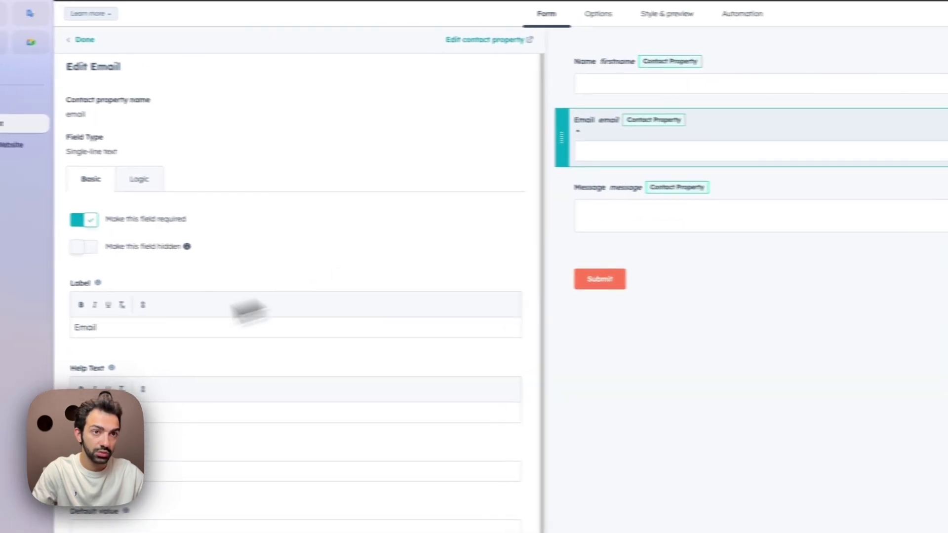
pyautogui.click(692, 51)
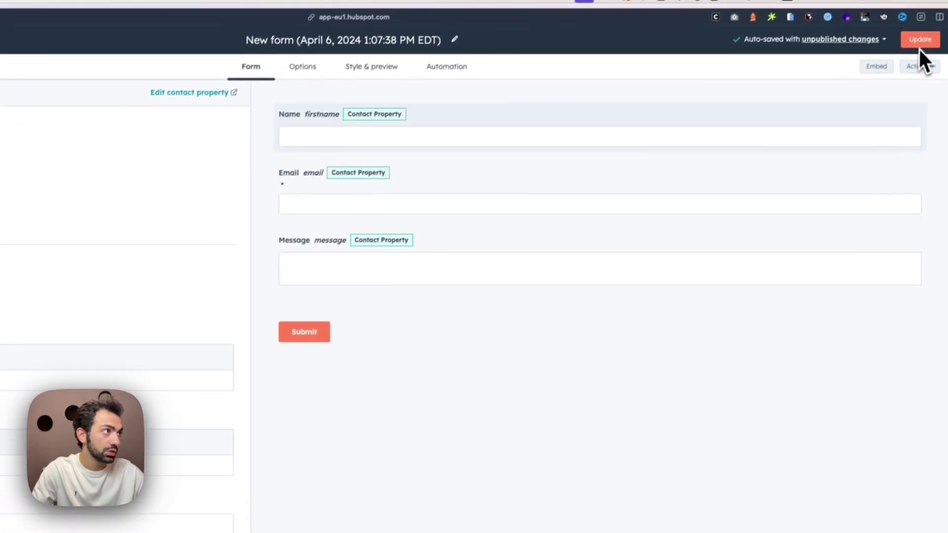
# Step: Publish the updated HubSpot form with its Name, Email and Message fields and dismiss the confirmation
pyautogui.click(919, 45)
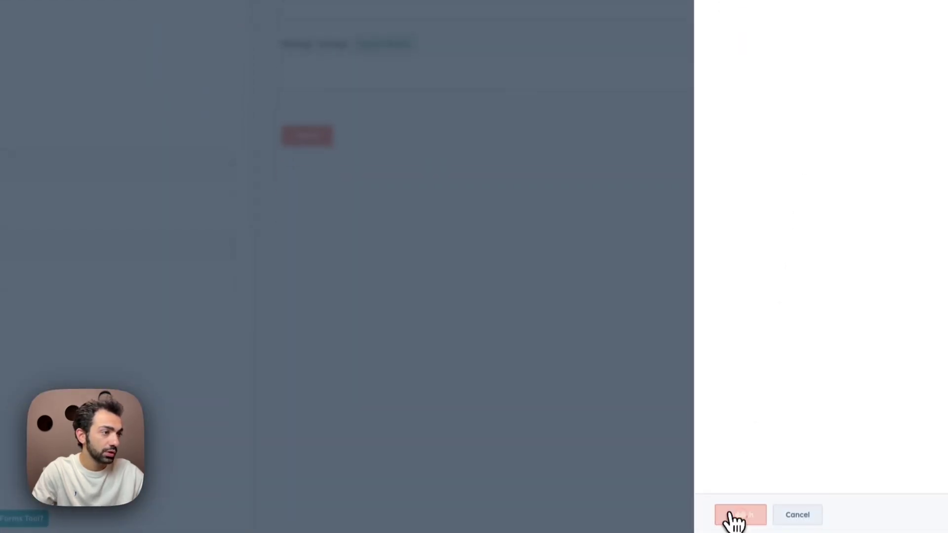
pyautogui.click(730, 519)
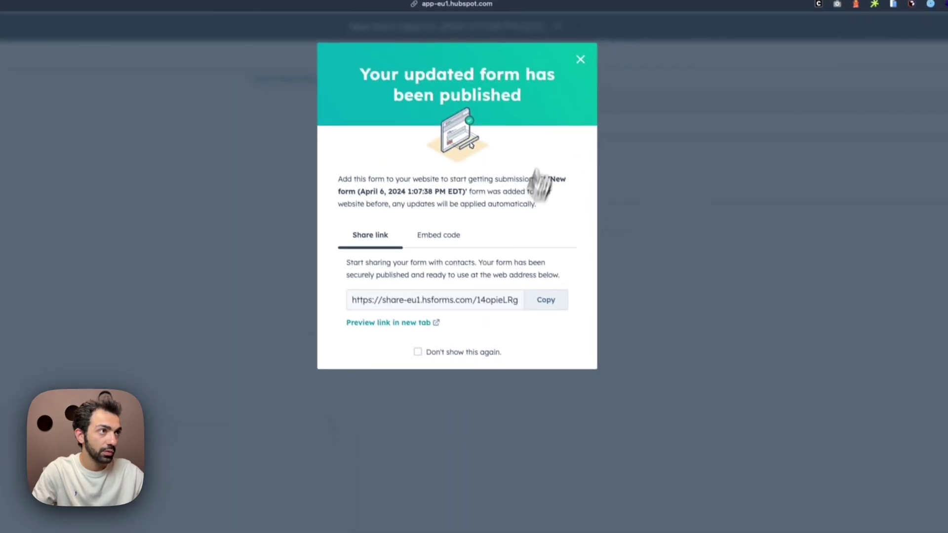
pyautogui.click(581, 59)
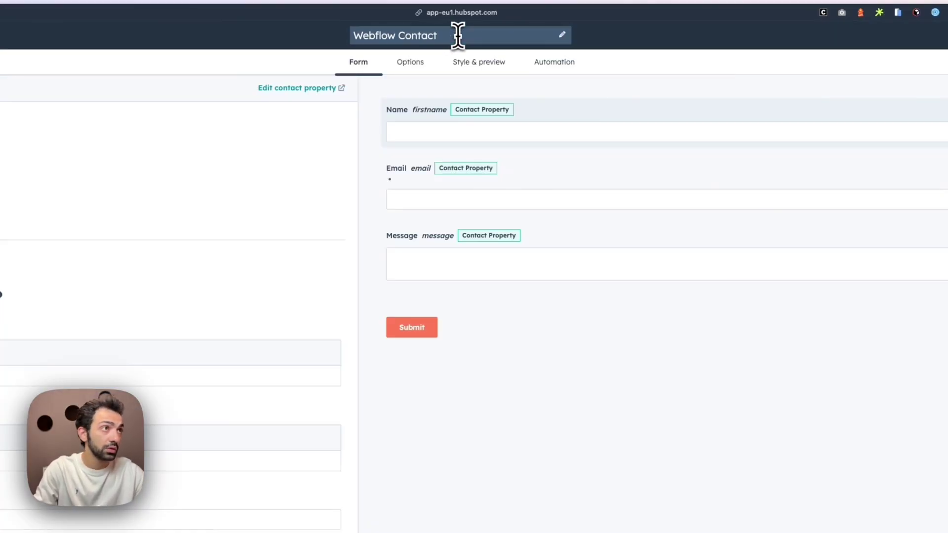
# Step: Rename the HubSpot form "Webflow Contact", publish the change and return to the list of all forms
pyautogui.click(917, 43)
pyautogui.click(731, 515)
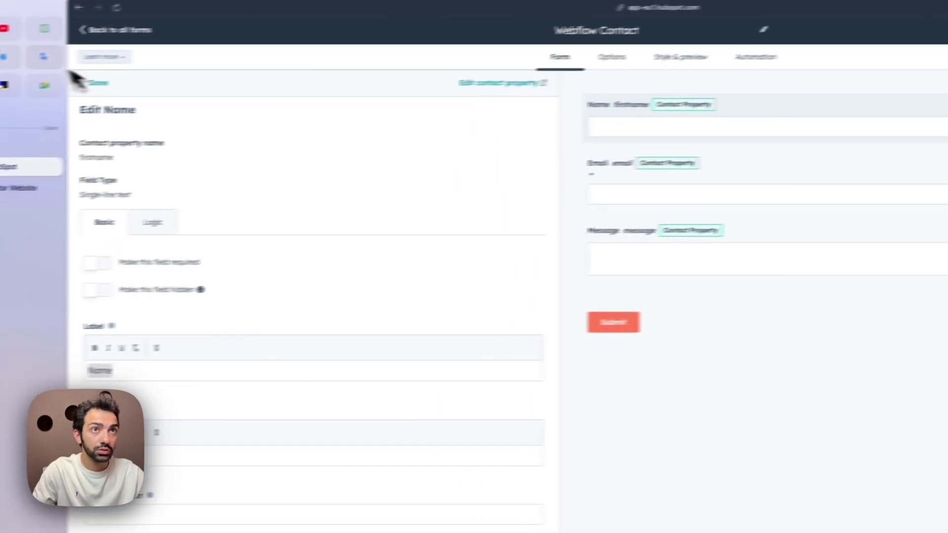
pyautogui.click(116, 30)
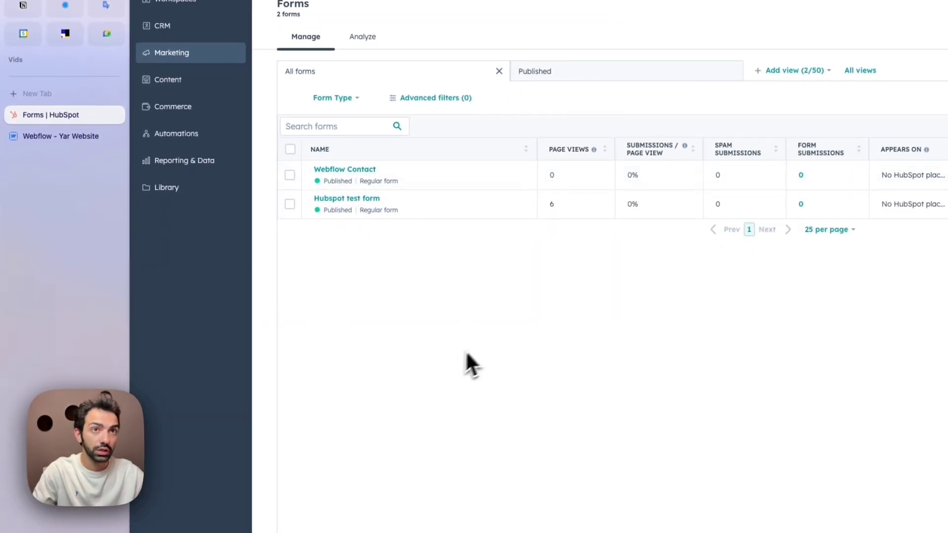
# Step: Switch to the Webflow project, reload the Designer and select the Form element inside the contact page's Form Block
pyautogui.click(45, 138)
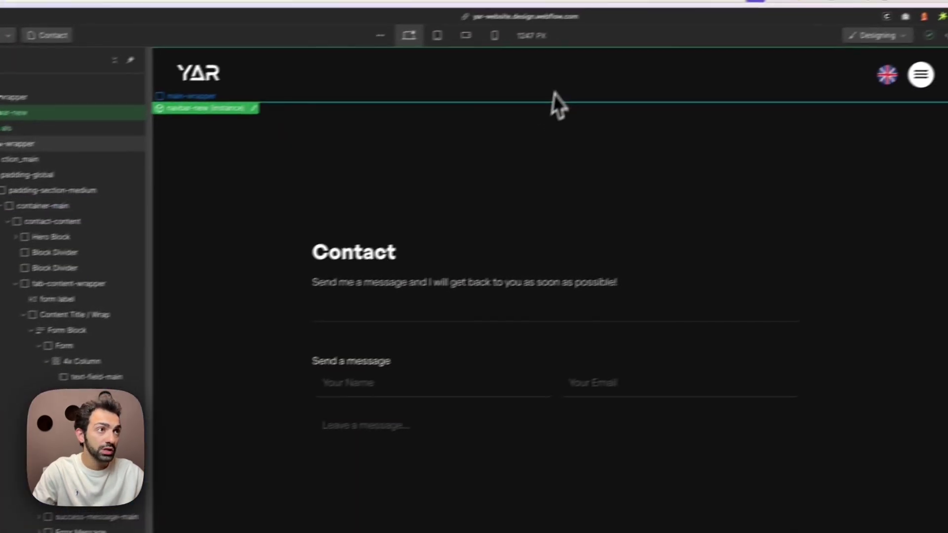
pyautogui.press('super+r')
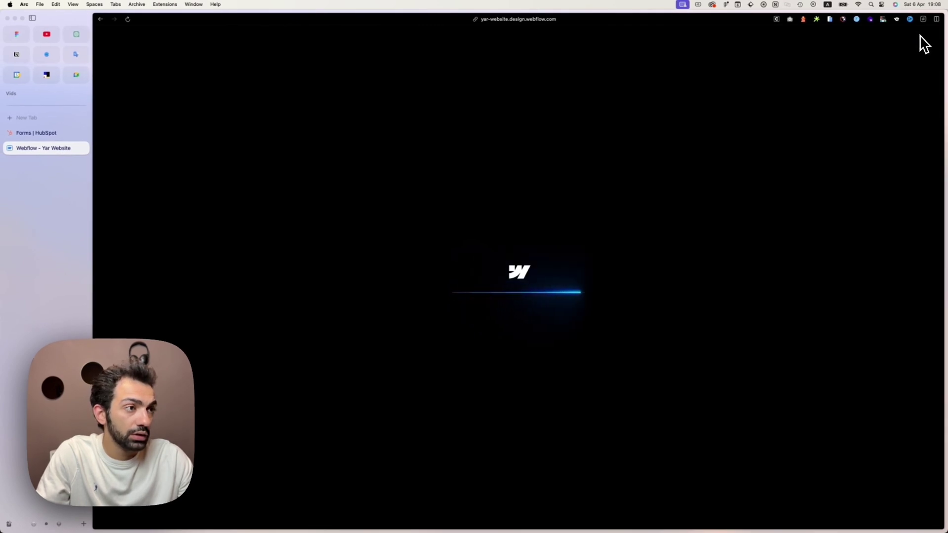
pyautogui.click(539, 301)
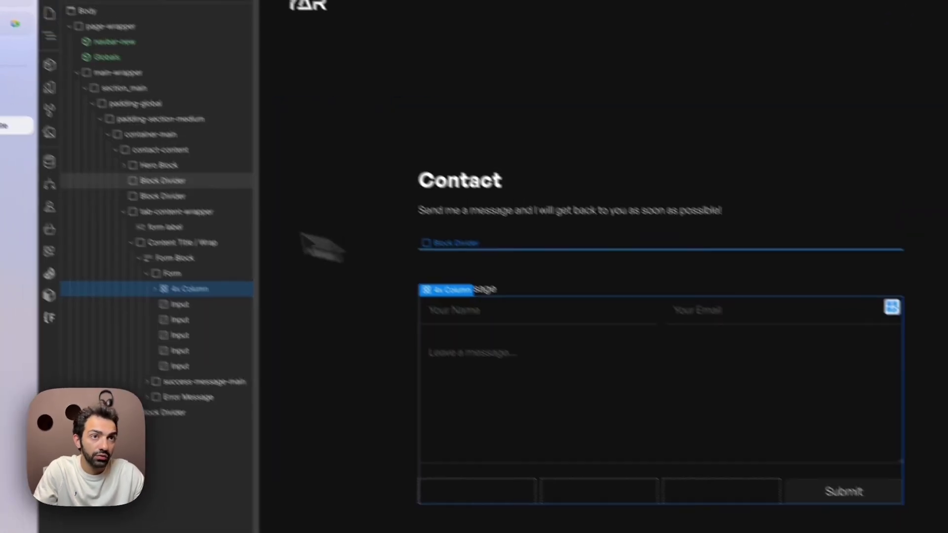
pyautogui.click(253, 323)
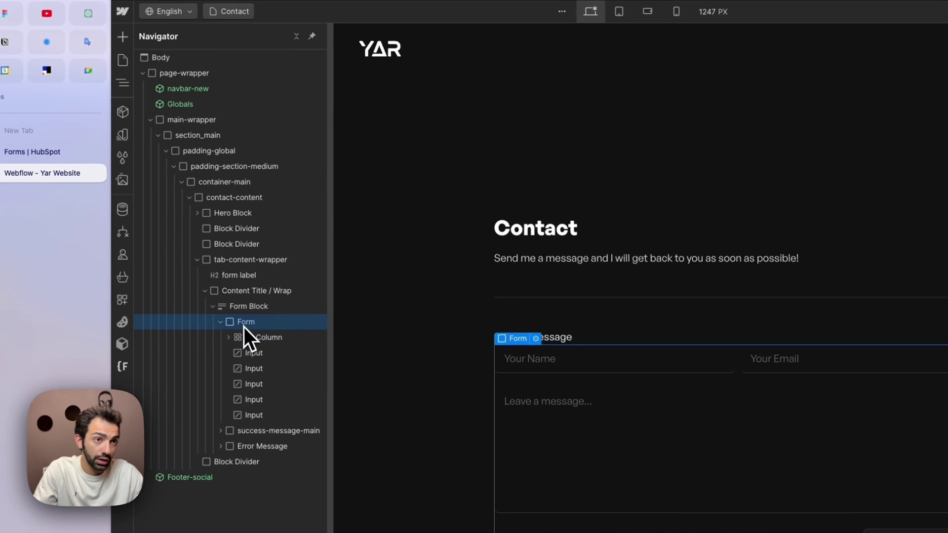
pyautogui.click(237, 308)
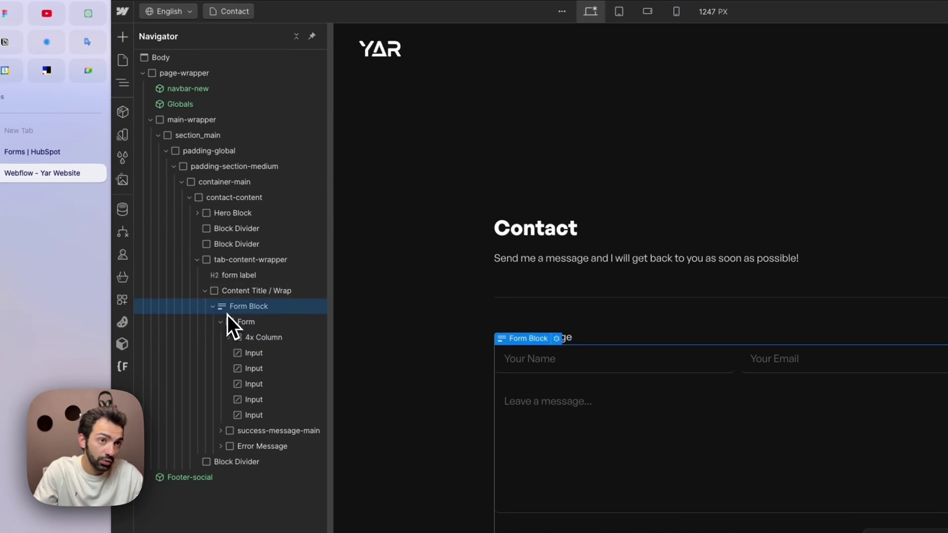
pyautogui.click(233, 321)
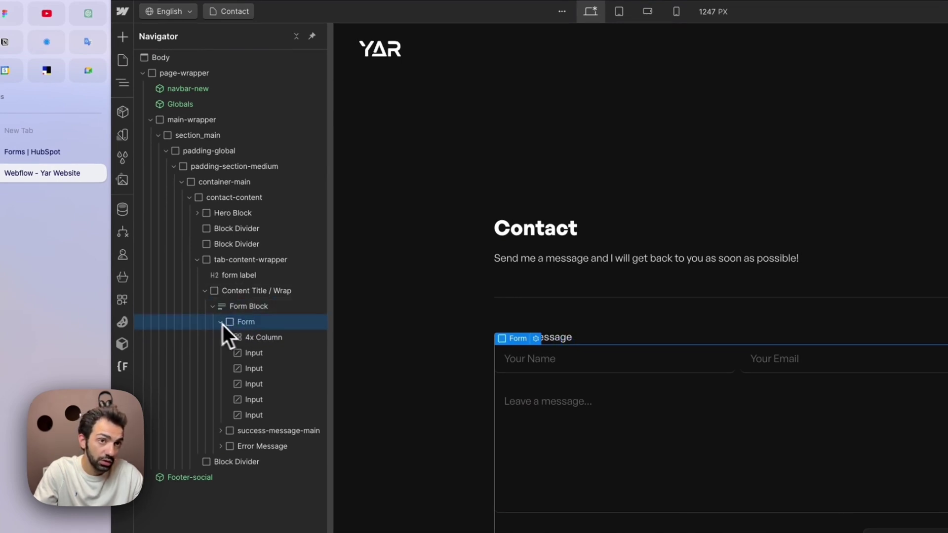
# Step: Launch the HubSpot app in Webflow and try to map the selected form to the HubSpot form "Webflow Contact"
pyautogui.click(121, 301)
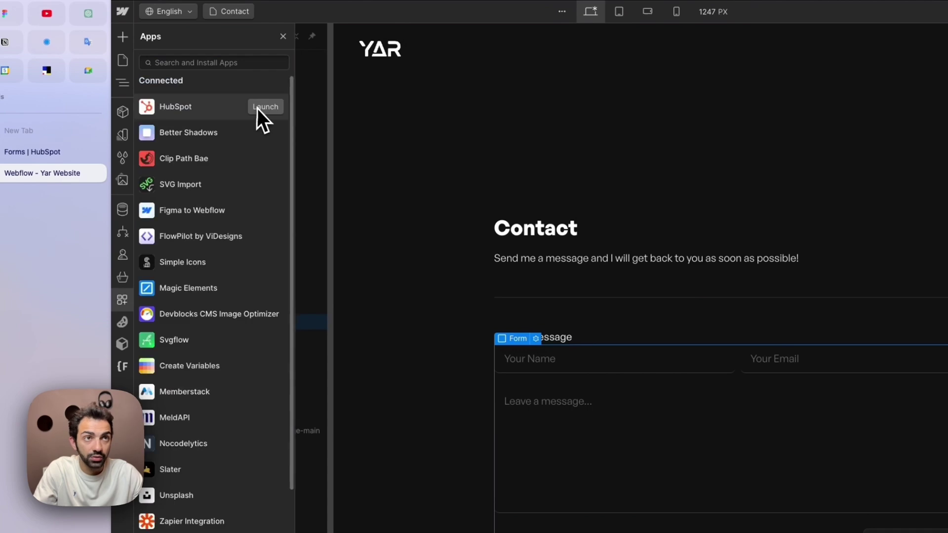
pyautogui.click(257, 109)
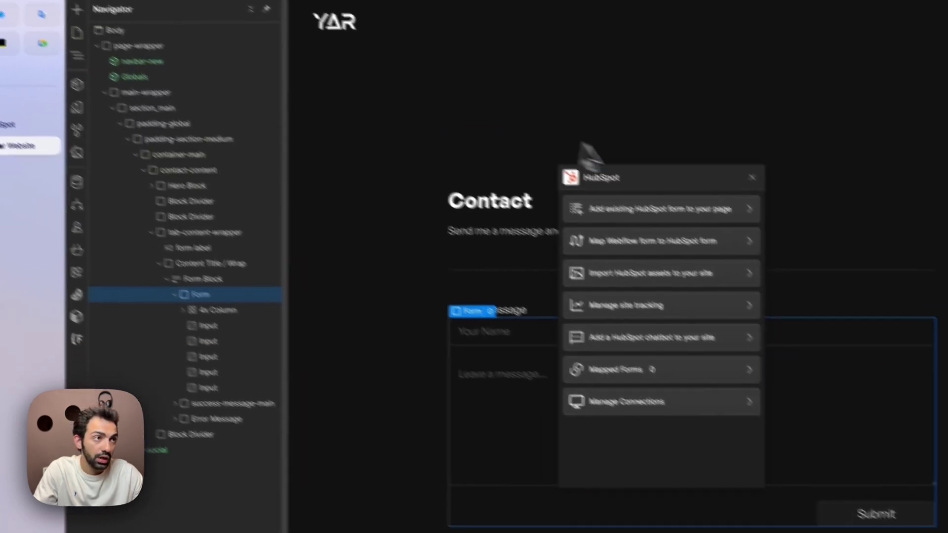
pyautogui.moveTo(590, 175); pyautogui.dragTo(279, 164)
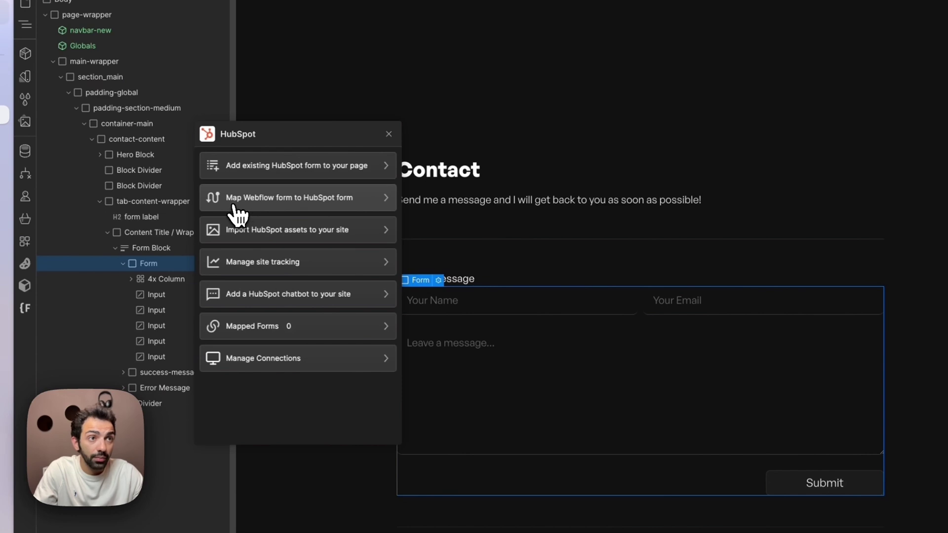
pyautogui.click(302, 198)
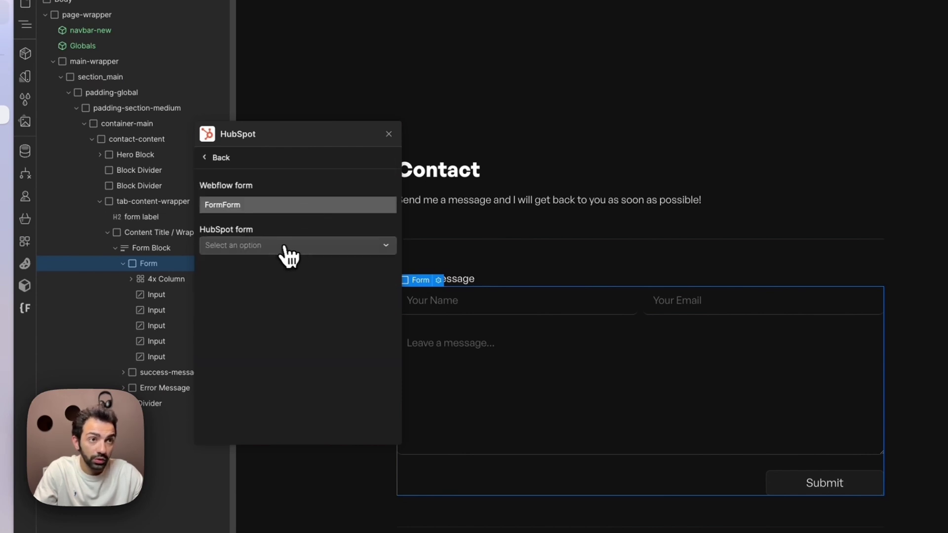
pyautogui.click(218, 247)
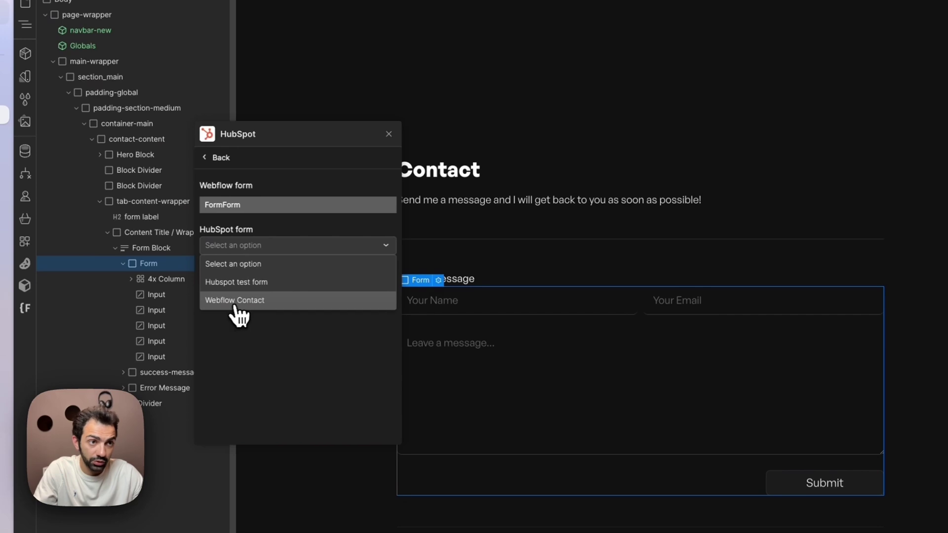
pyautogui.click(217, 305)
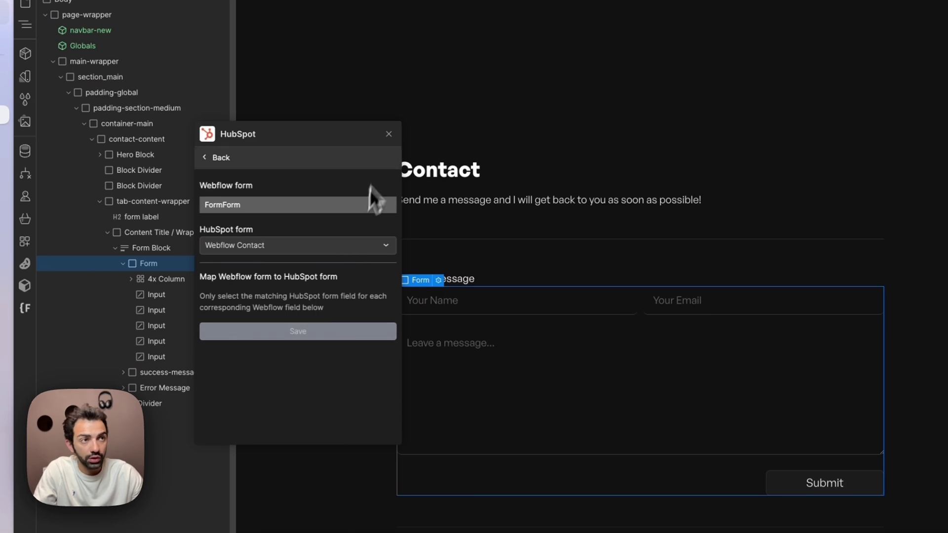
pyautogui.click(389, 134)
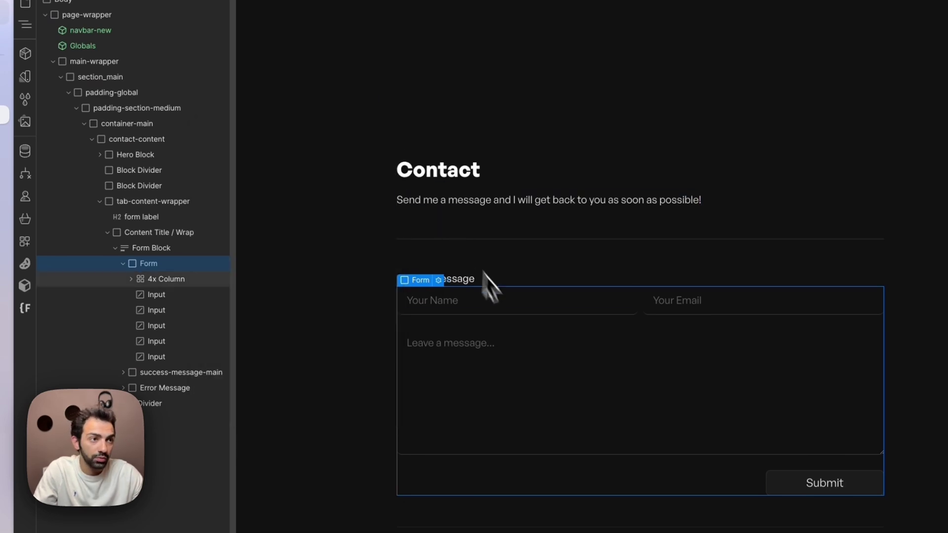
# Step: Add a form Label element to the contact form's 4x Column grid and place it directly before the "Your Name" text field
pyautogui.click(508, 317)
pyautogui.click(509, 320)
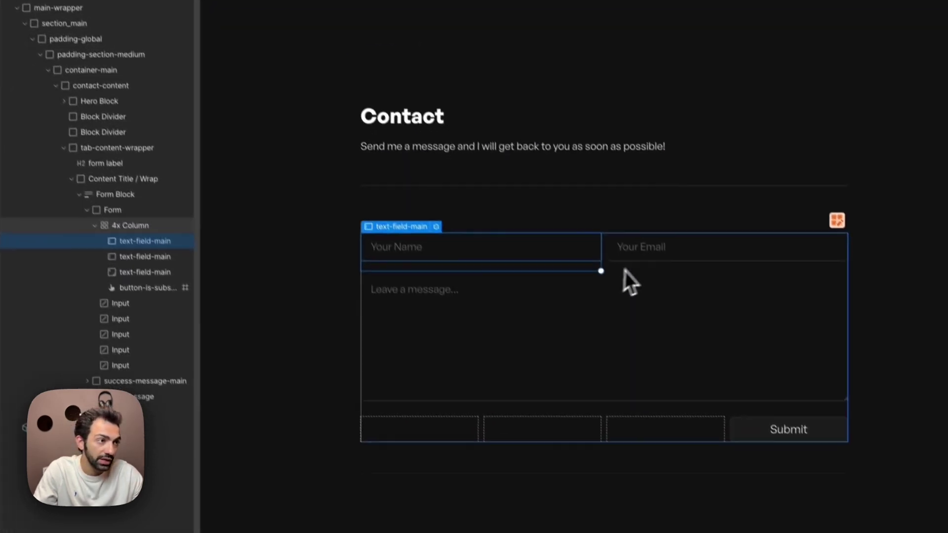
pyautogui.click(651, 332)
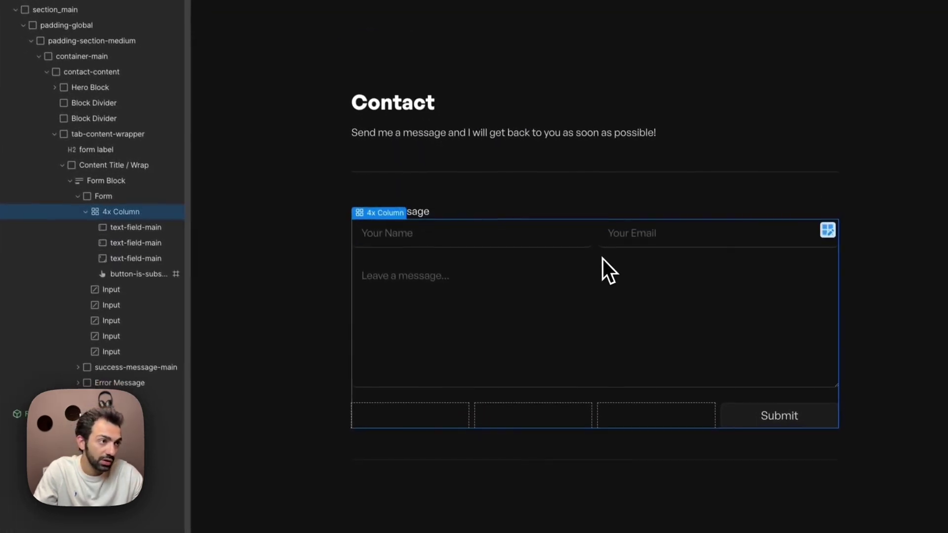
pyautogui.click(567, 242)
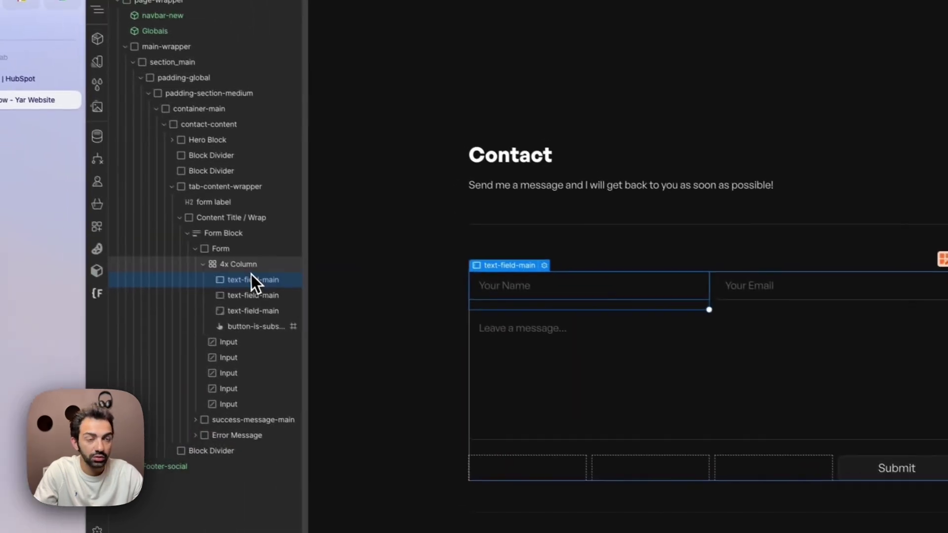
pyautogui.press('a')
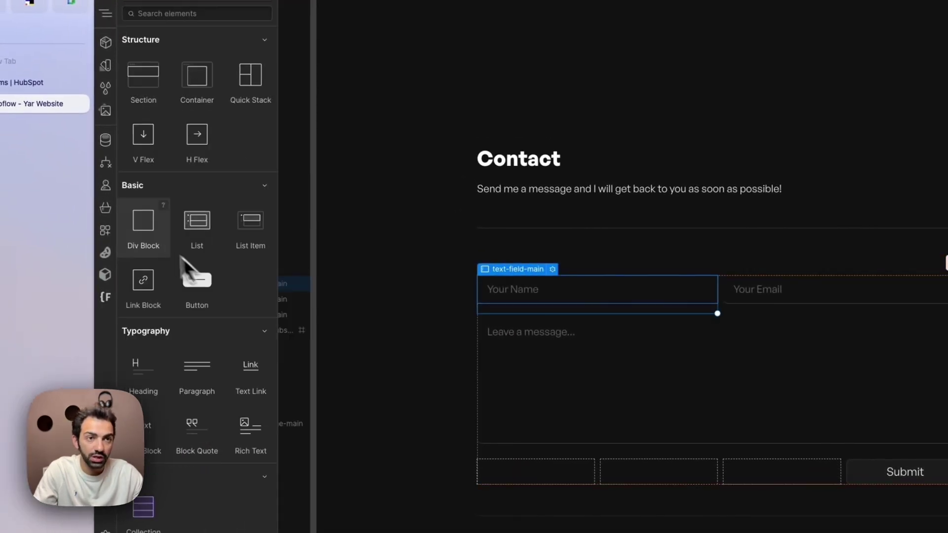
pyautogui.press('z')
pyautogui.press('a')
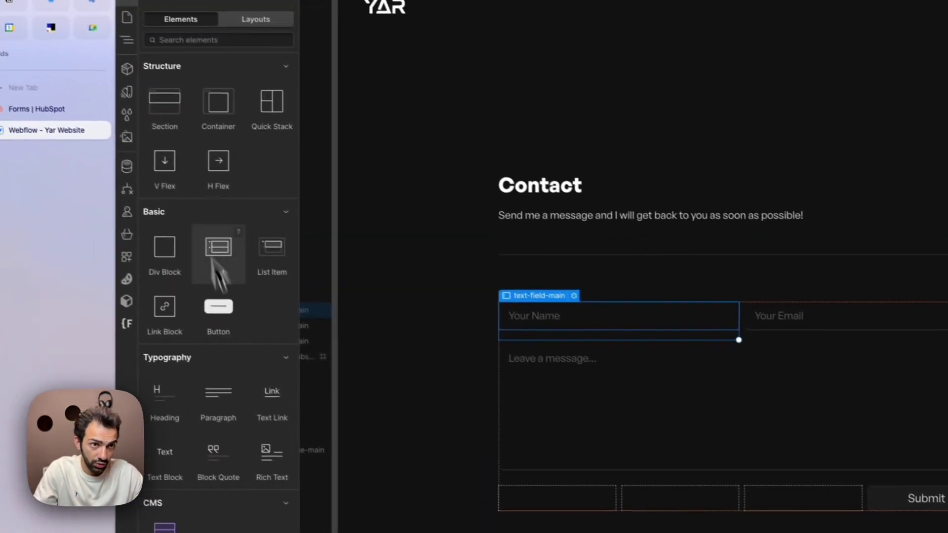
pyautogui.scroll(-10, 217, 375)
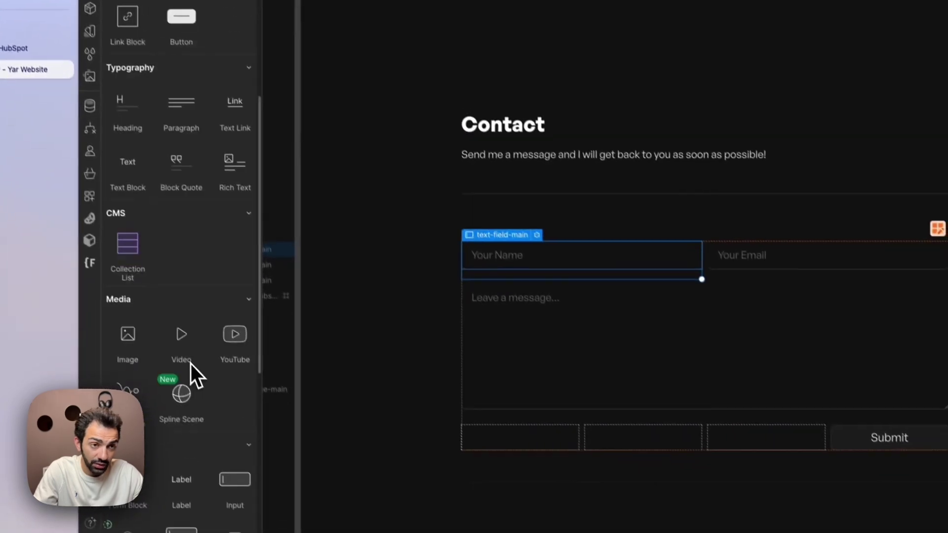
pyautogui.moveTo(167, 270); pyautogui.dragTo(702, 247)
pyautogui.press('z')
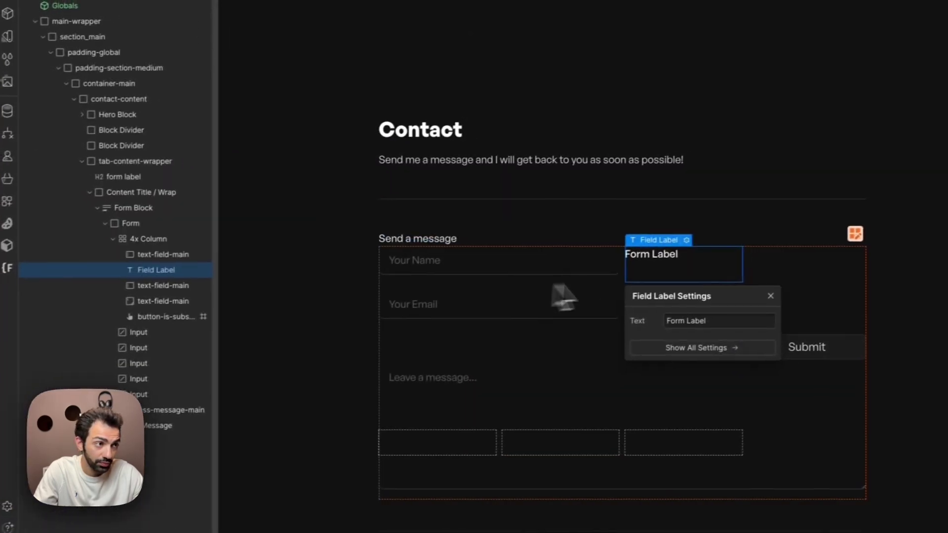
pyautogui.moveTo(197, 290); pyautogui.dragTo(213, 252)
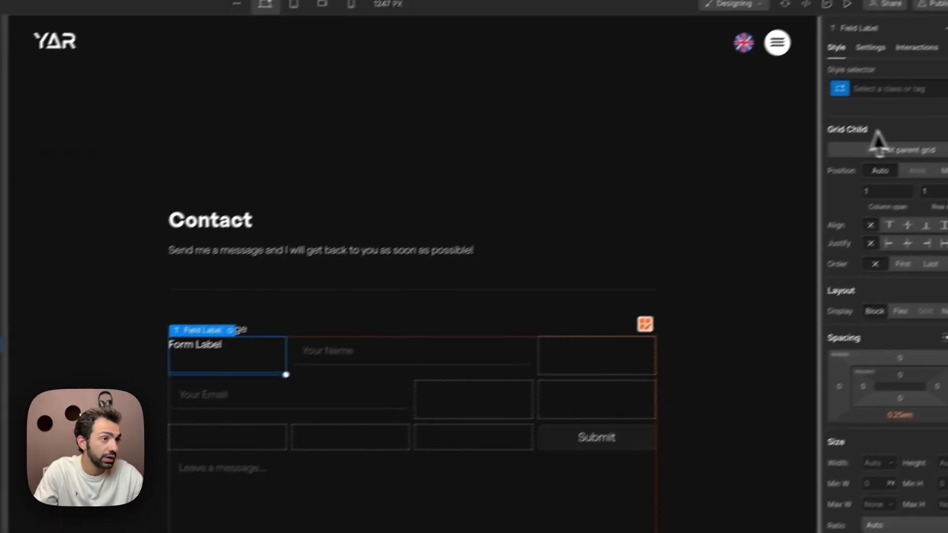
# Step: Change the text of the new field label before the name input to "Name"
pyautogui.doubleClick(215, 357)
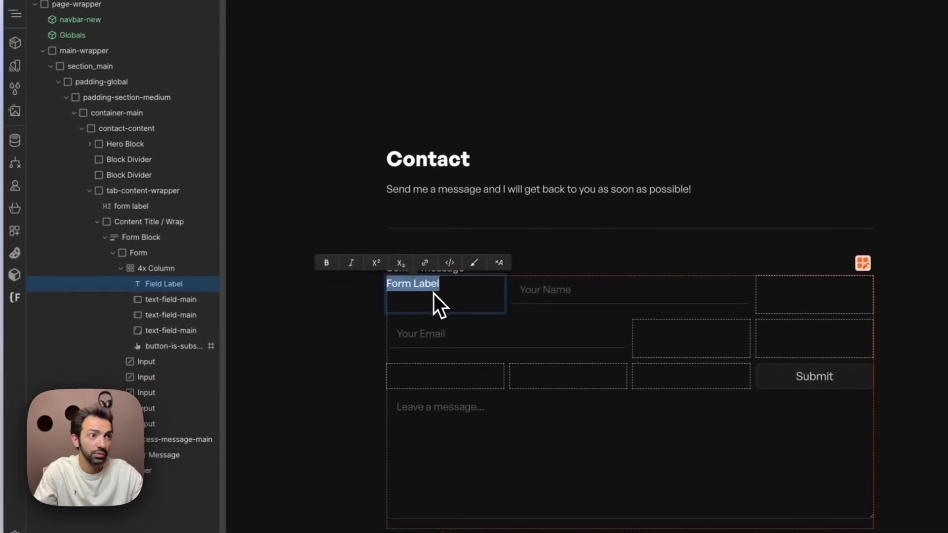
pyautogui.write('Name')
pyautogui.press('Escape')
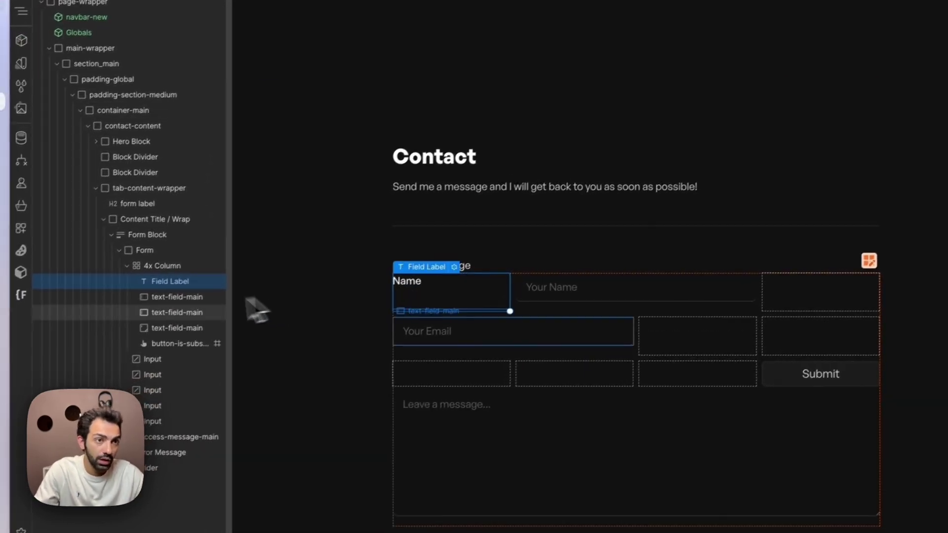
# Step: Duplicate the "Name" field label twice and place the copies directly before the email and message fields in the 4x Column grid
pyautogui.press('super+d')
pyautogui.press('super+d')
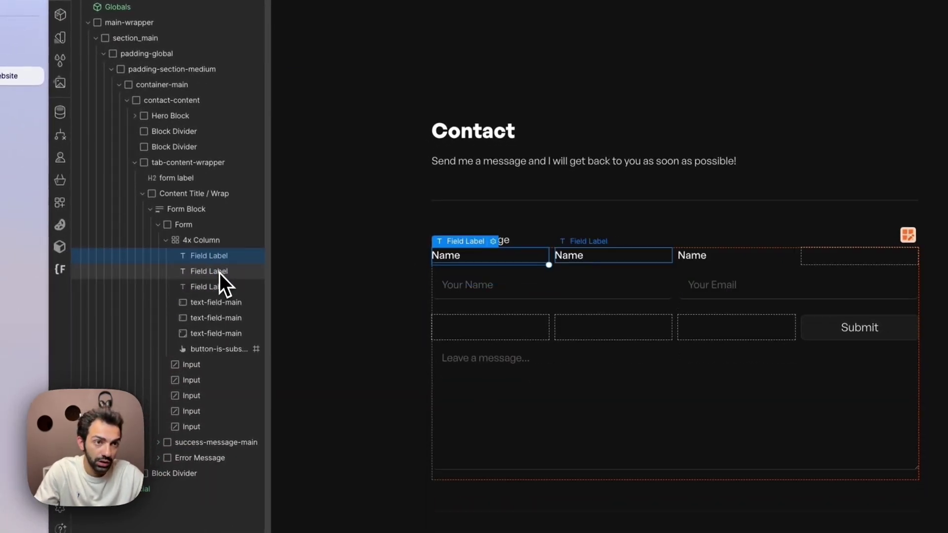
pyautogui.moveTo(212, 285); pyautogui.dragTo(191, 322)
# Step: Change the text of the label before the email field to "Email" and of the one before the message field to "Message"
pyautogui.doubleClick(836, 260)
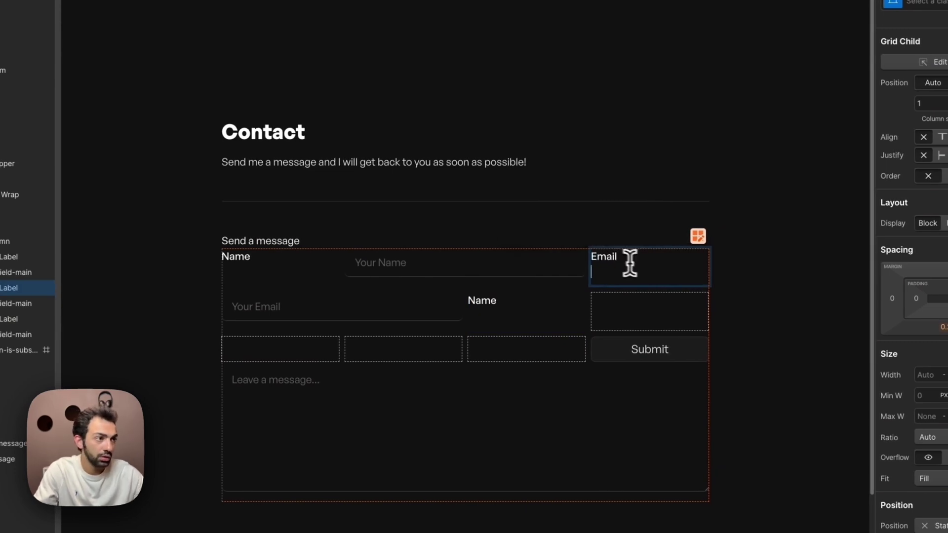
pyautogui.doubleClick(550, 308)
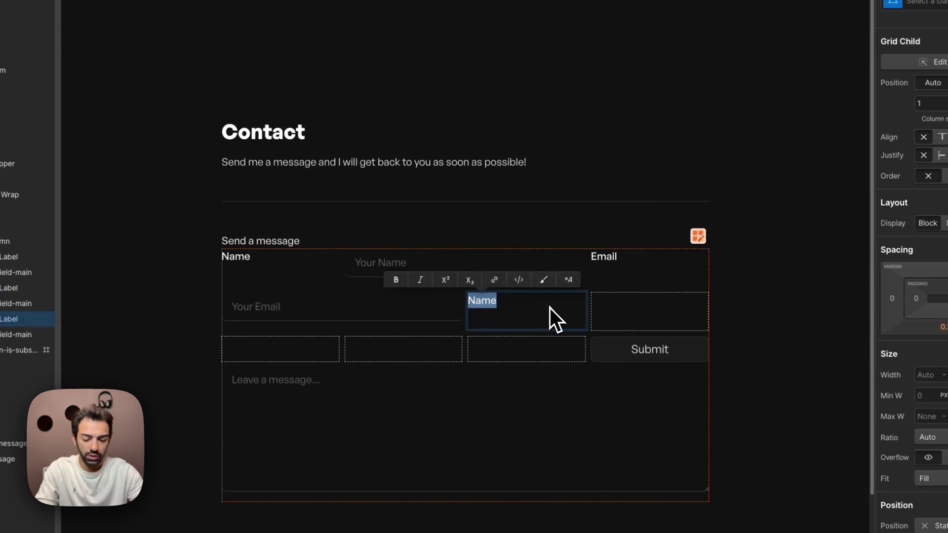
pyautogui.write('Message')
pyautogui.press('Escape')
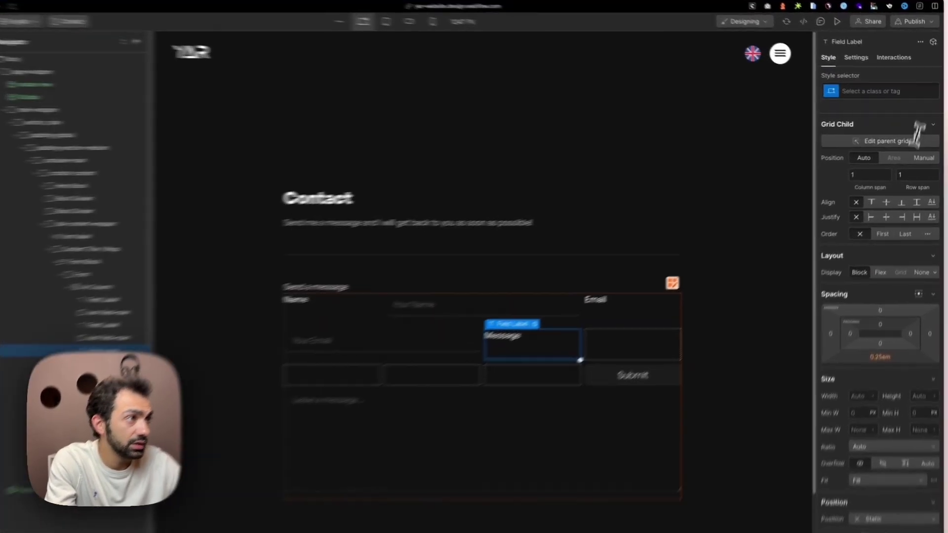
# Step: Apply the existing "hide" class to the Message, Email and Name field labels
pyautogui.click(904, 92)
pyautogui.press('Escape')
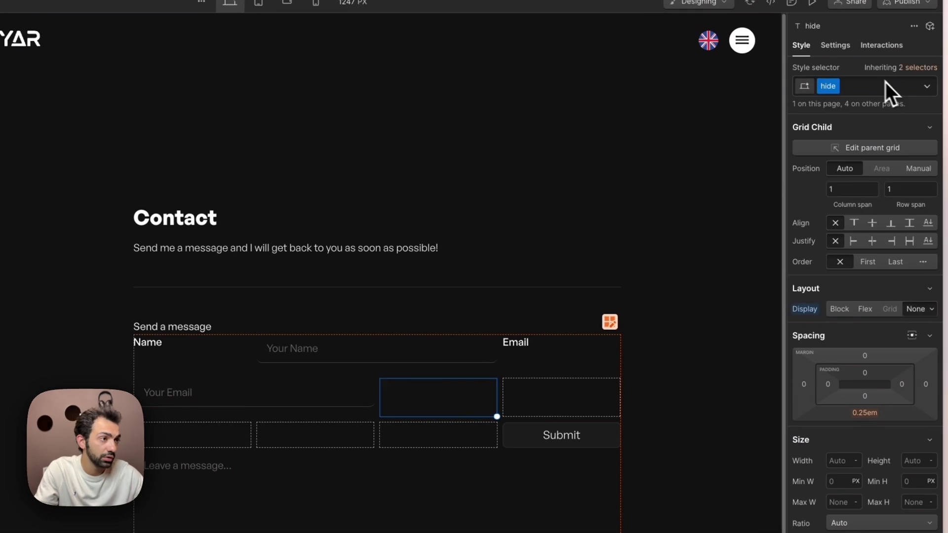
pyautogui.click(605, 346)
pyautogui.click(857, 85)
pyautogui.write('hide')
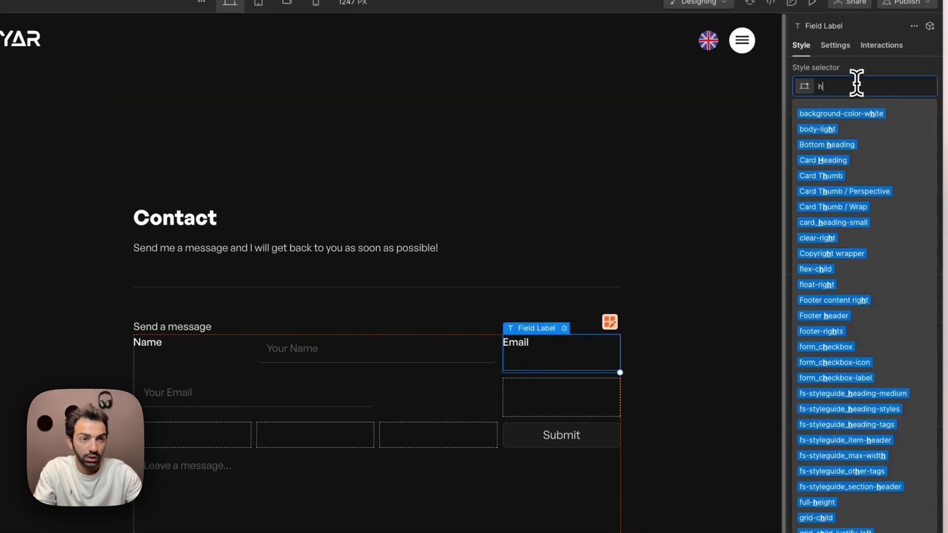
pyautogui.press('Return')
pyautogui.click(326, 324)
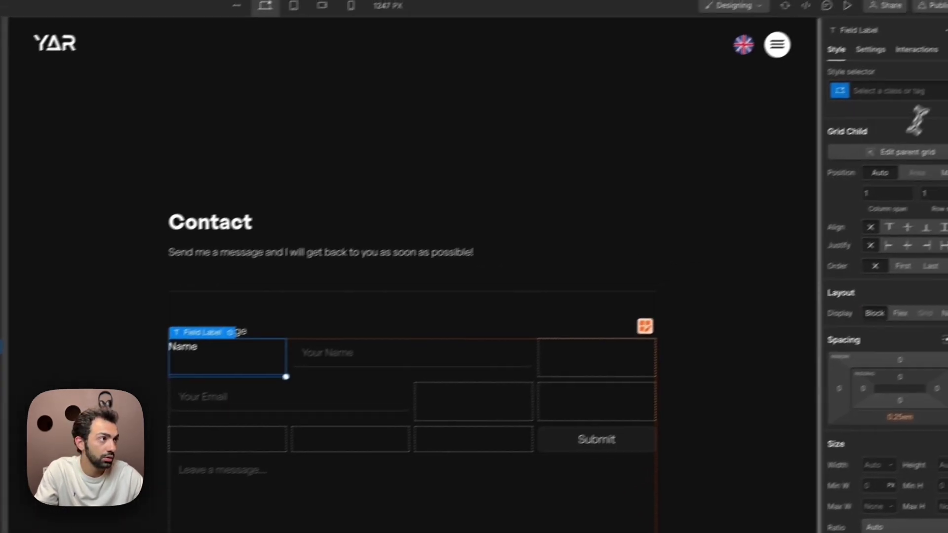
pyautogui.click(941, 63)
pyautogui.write('hide')
pyautogui.press('Return')
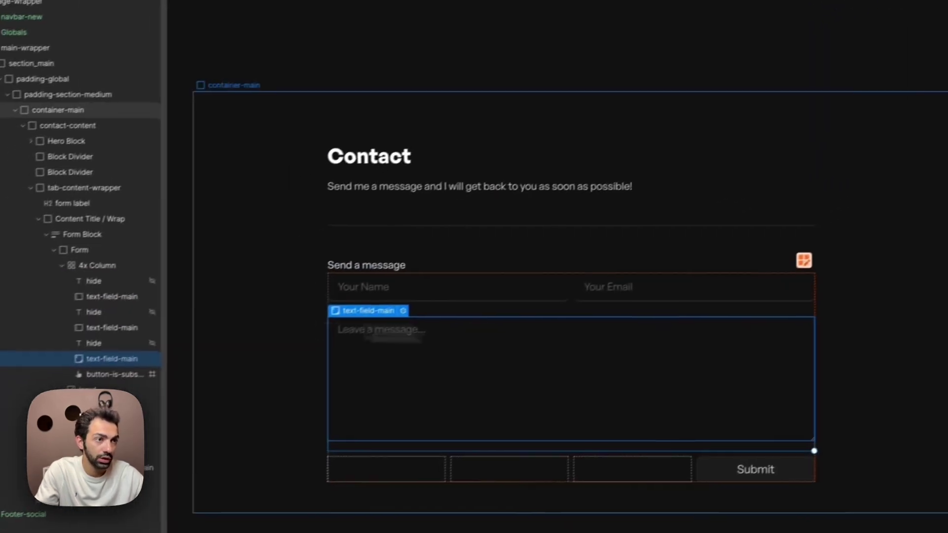
pyautogui.click(116, 409)
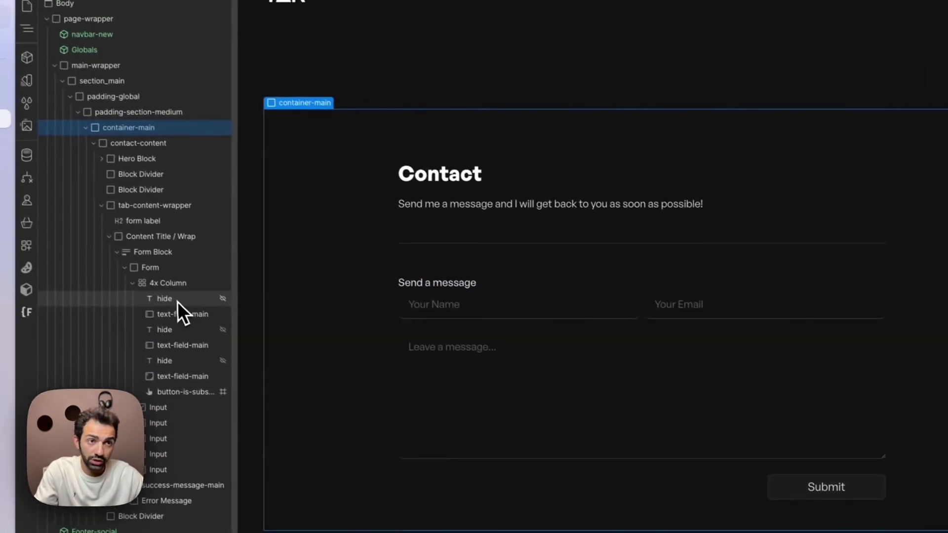
# Step: Launch the HubSpot app in Webflow, select the contact page's Form element and choose "Webflow Contact" as its HubSpot form
pyautogui.click(484, 304)
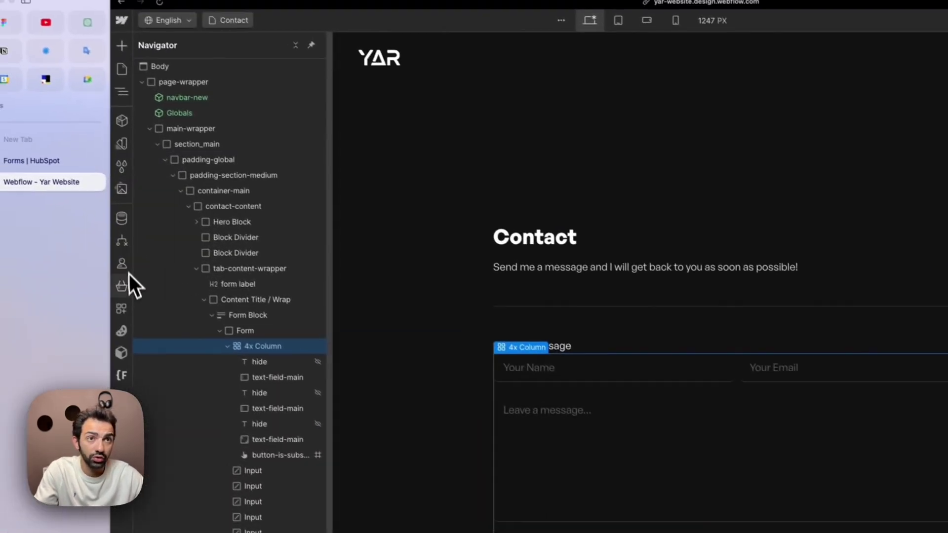
pyautogui.click(75, 279)
pyautogui.click(212, 91)
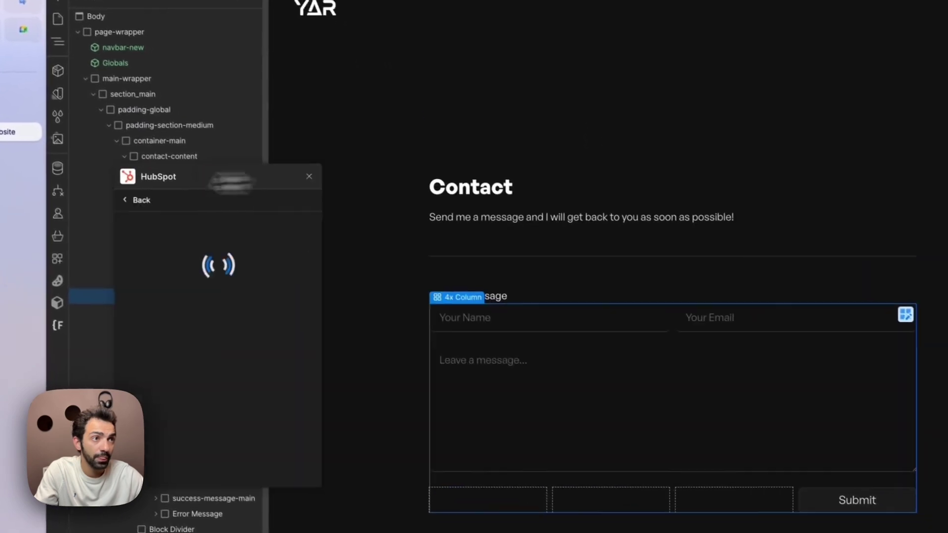
pyautogui.click(387, 287)
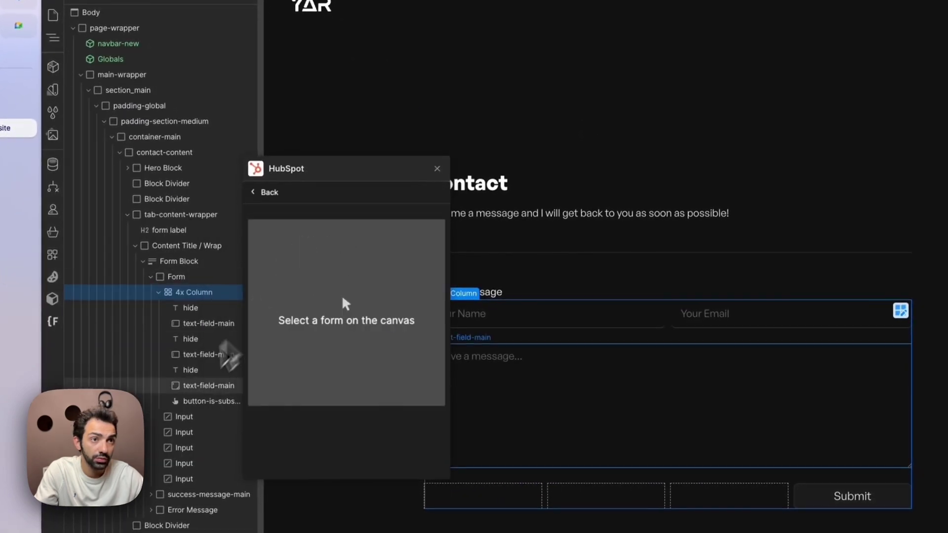
pyautogui.click(200, 279)
pyautogui.click(292, 280)
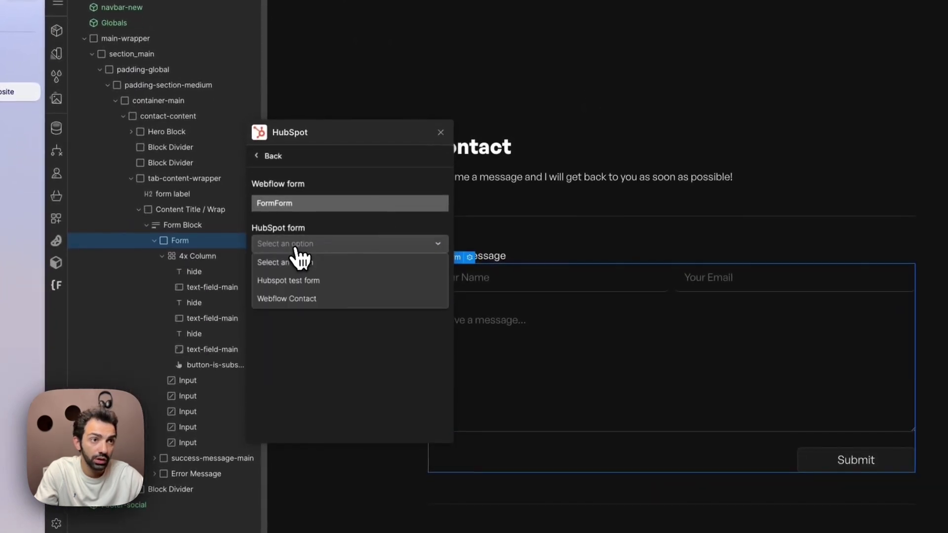
pyautogui.click(288, 299)
pyautogui.scroll(-1, 325, 319)
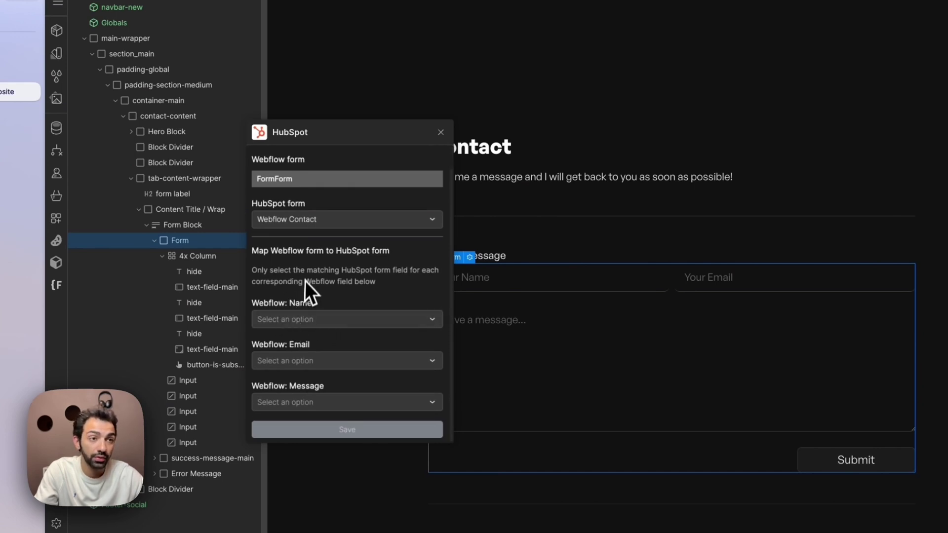
# Step: Map the Webflow Name, Email and Message fields to the matching HubSpot fields, save the mapping and close the HubSpot app
pyautogui.click(326, 320)
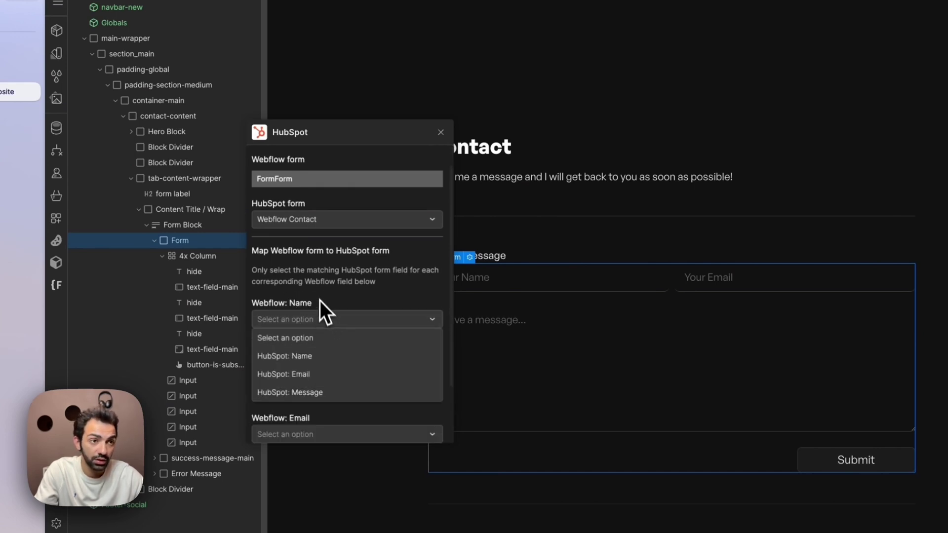
pyautogui.click(275, 357)
pyautogui.click(317, 362)
pyautogui.click(306, 410)
pyautogui.click(315, 402)
pyautogui.scroll(-2, 315, 418)
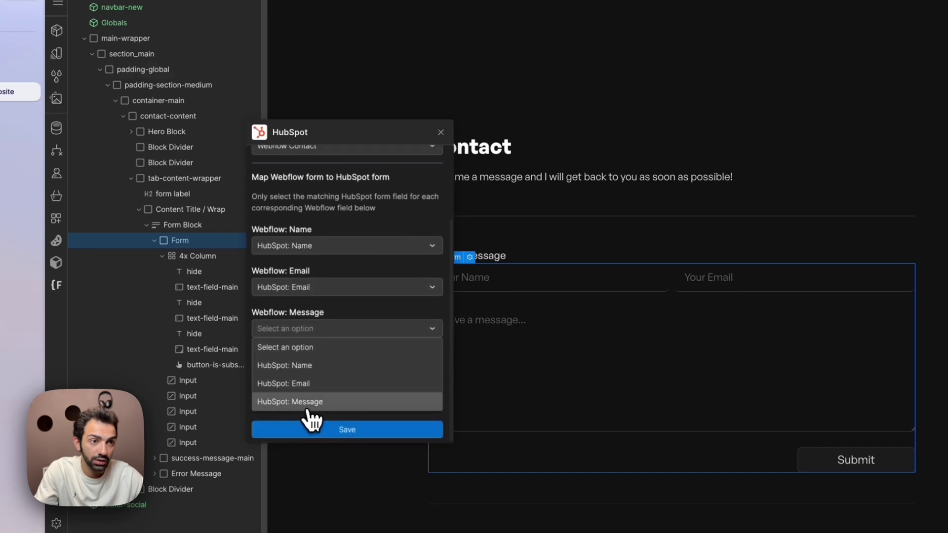
pyautogui.click(313, 418)
pyautogui.click(299, 433)
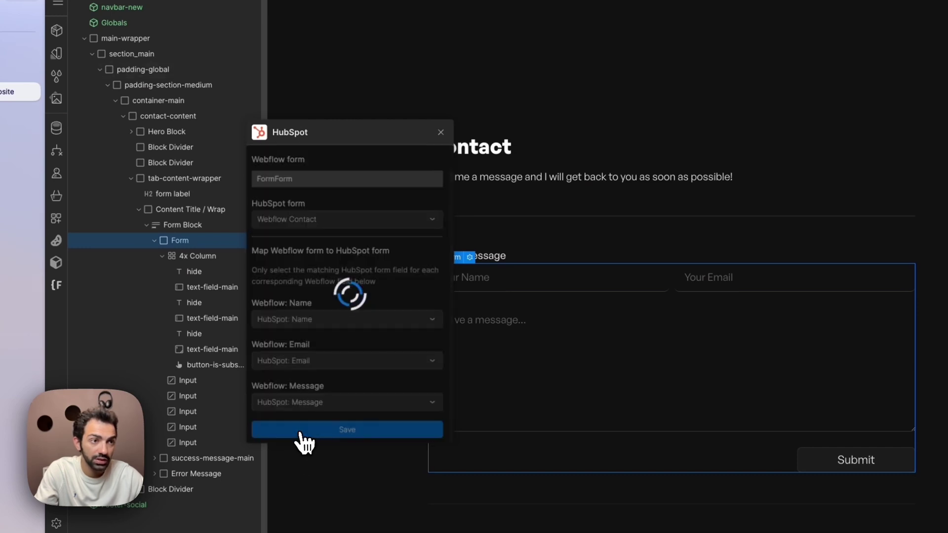
pyautogui.click(441, 133)
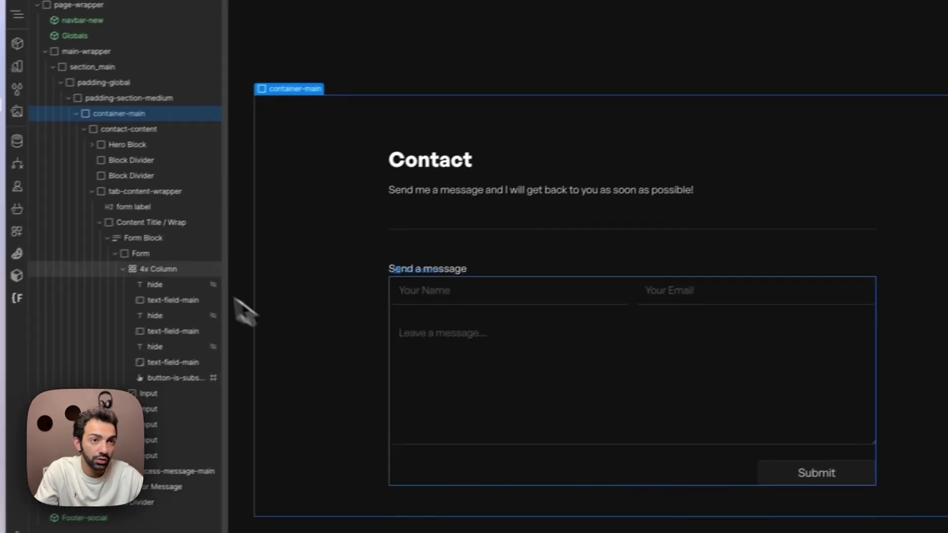
# Step: Examine the custom attributes in the settings of the Form element and its name, email and message fields
pyautogui.click(163, 254)
pyautogui.click(836, 46)
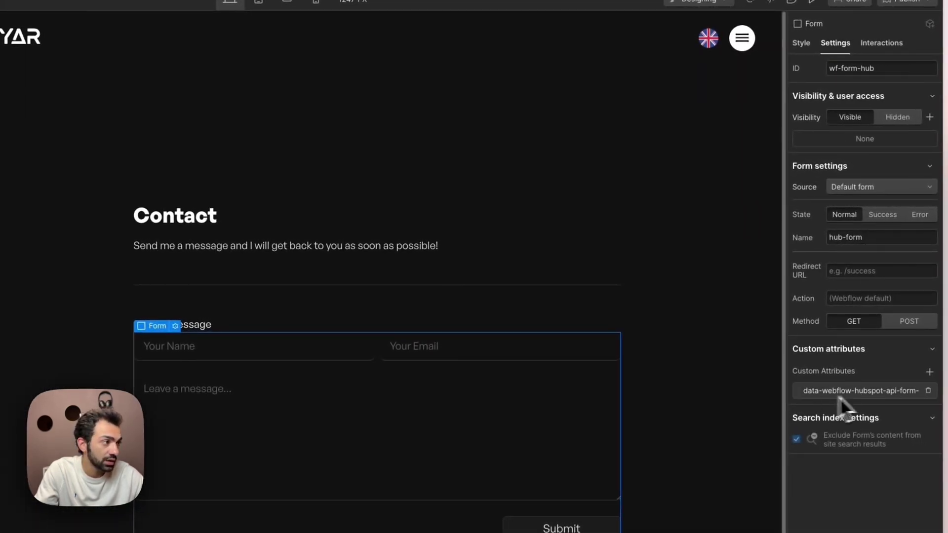
pyautogui.click(216, 354)
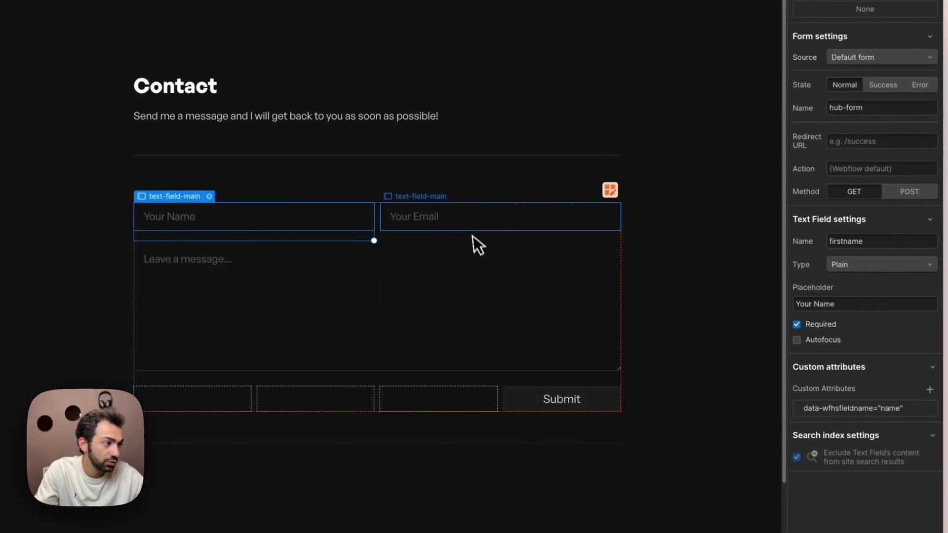
pyautogui.click(472, 227)
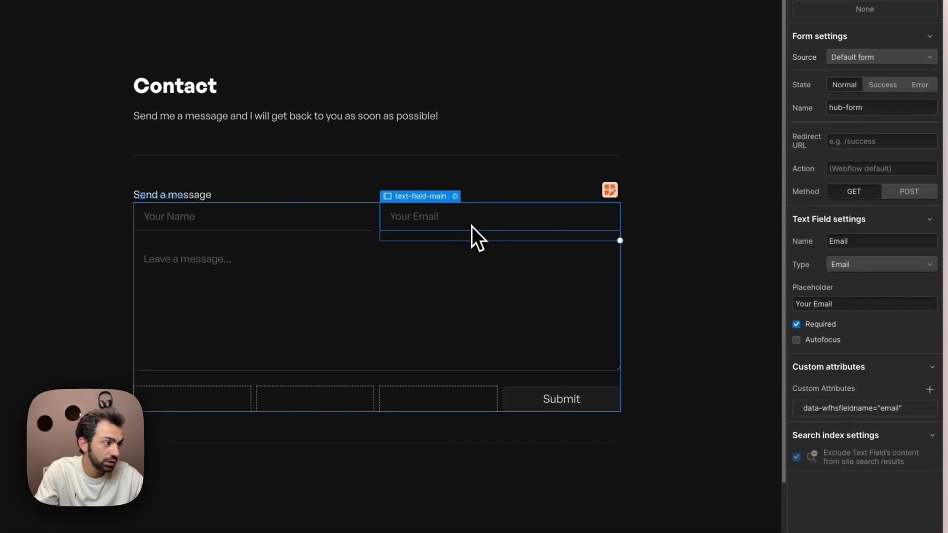
pyautogui.click(529, 335)
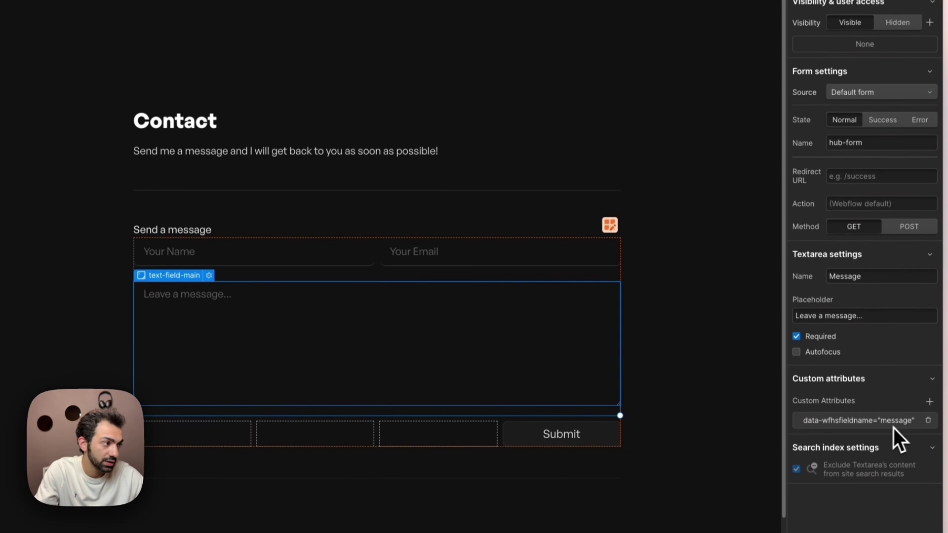
# Step: Publish the Webflow site and open its live Contact page
pyautogui.click(657, 385)
pyautogui.click(910, 46)
pyautogui.click(843, 238)
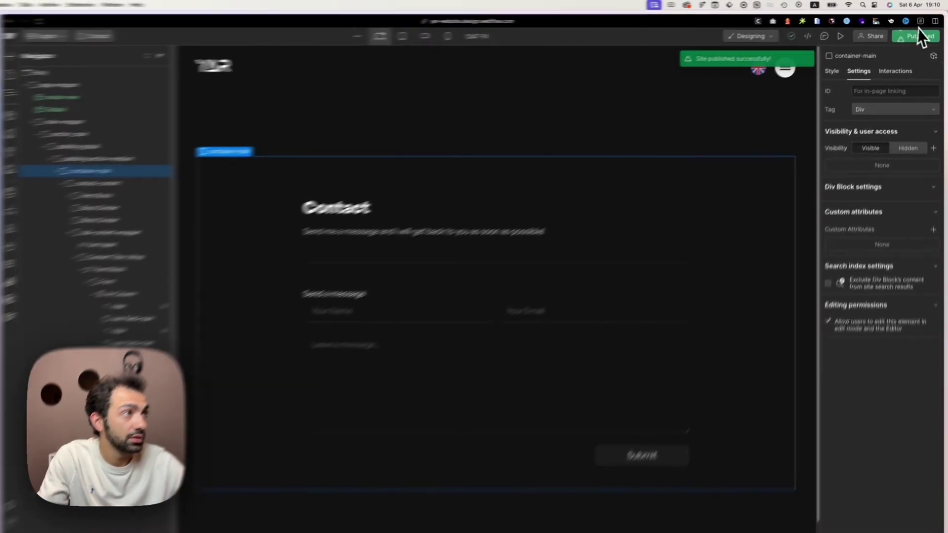
pyautogui.click(919, 33)
pyautogui.click(759, 158)
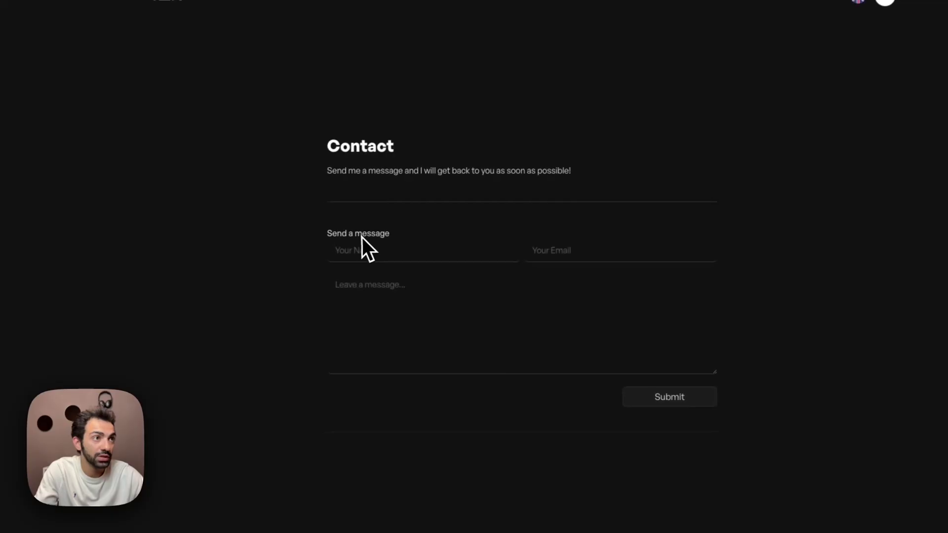
# Step: Fill in the live contact form with a test name, an e-mail address and the message "This is a test", and submit it
pyautogui.click(369, 254)
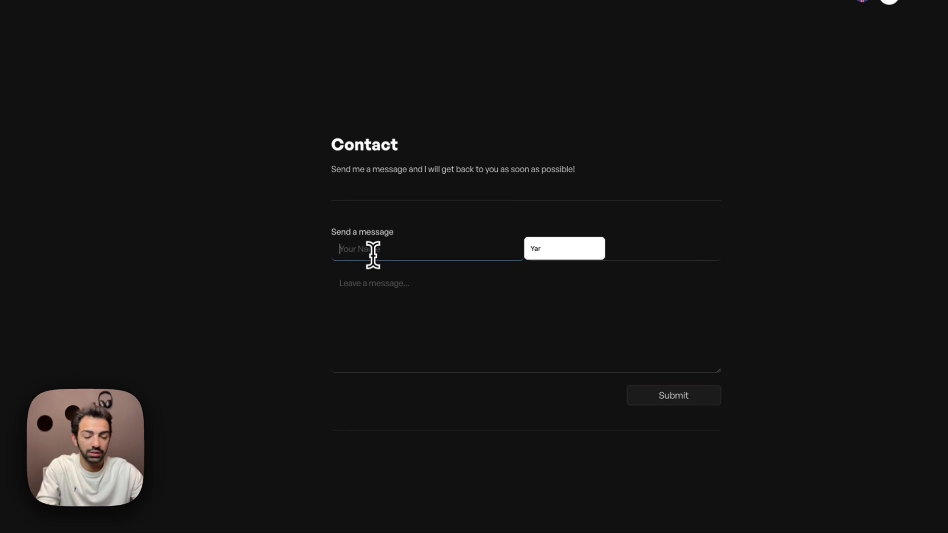
pyautogui.write('Yar T')
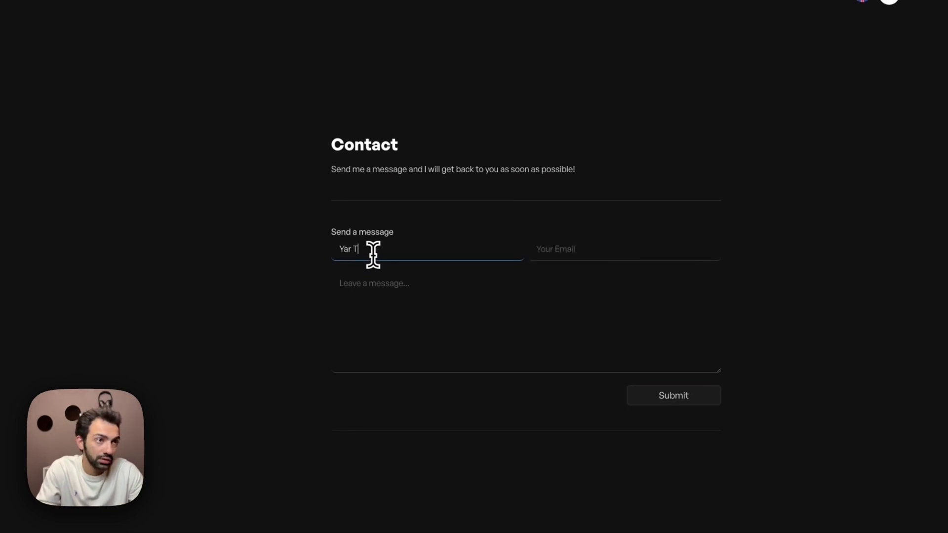
pyautogui.write('est')
pyautogui.press('Tab')
pyautogui.write('yaro')
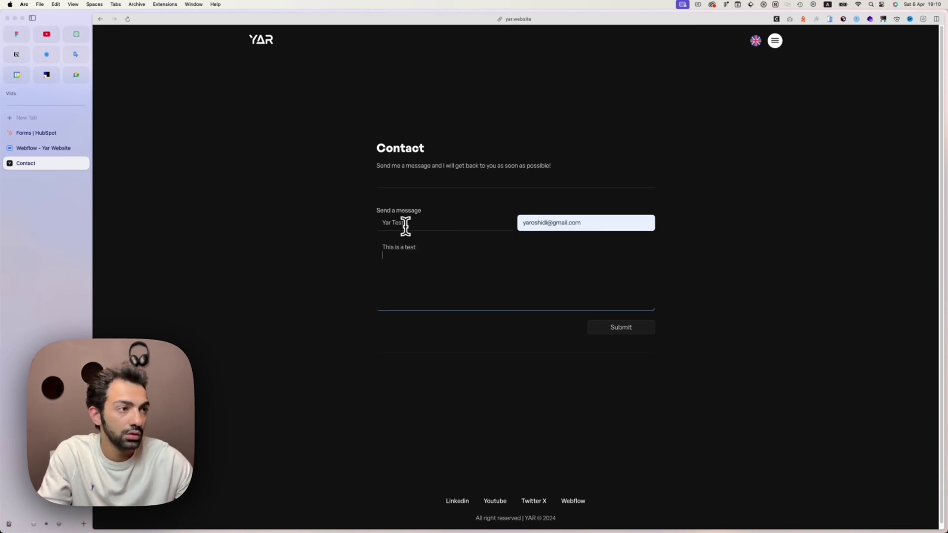
pyautogui.click(592, 333)
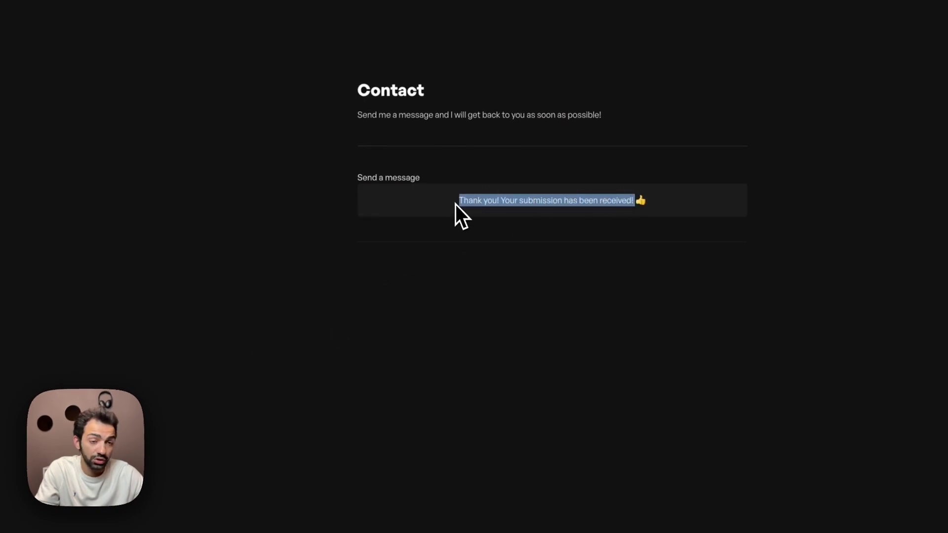
pyautogui.click(436, 208)
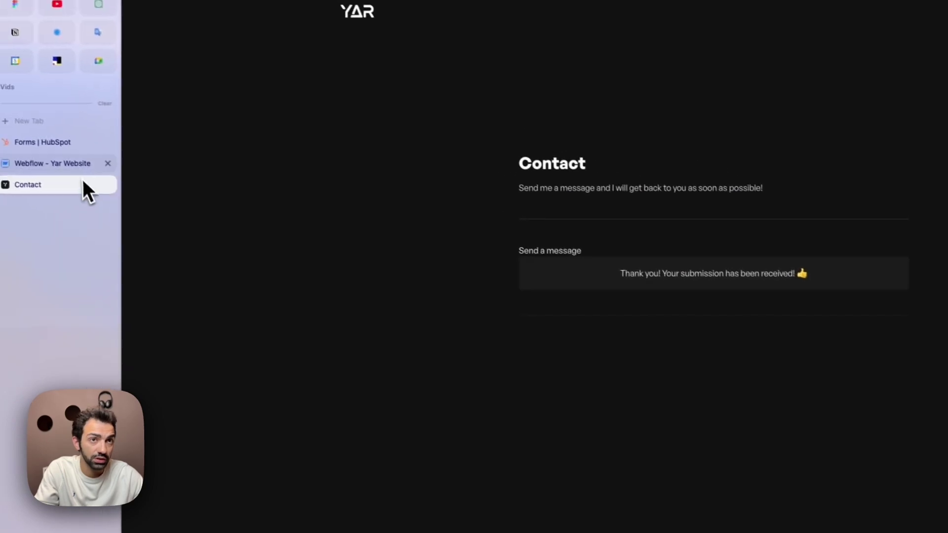
# Step: Switch to the Webflow Designer, preview the contact form's Success state and return it to Normal
pyautogui.click(55, 163)
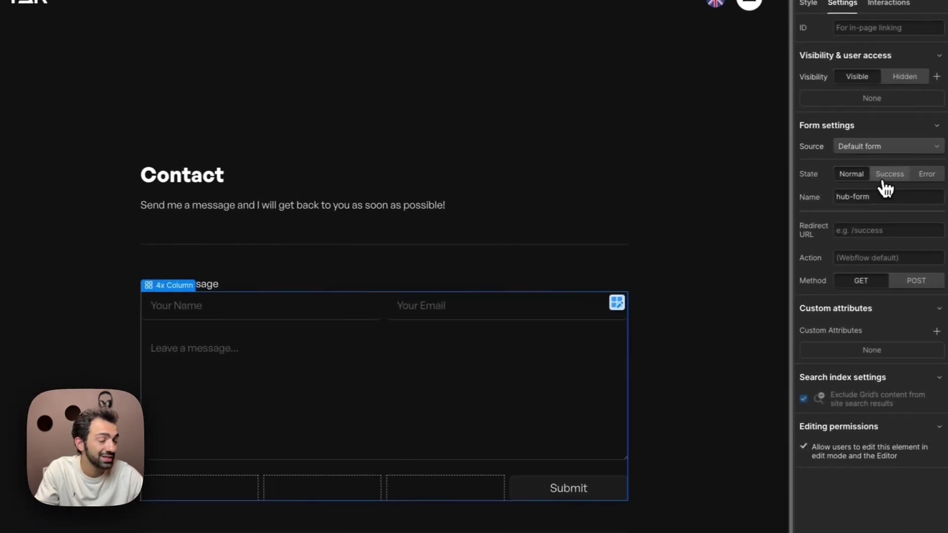
pyautogui.click(884, 179)
pyautogui.click(853, 175)
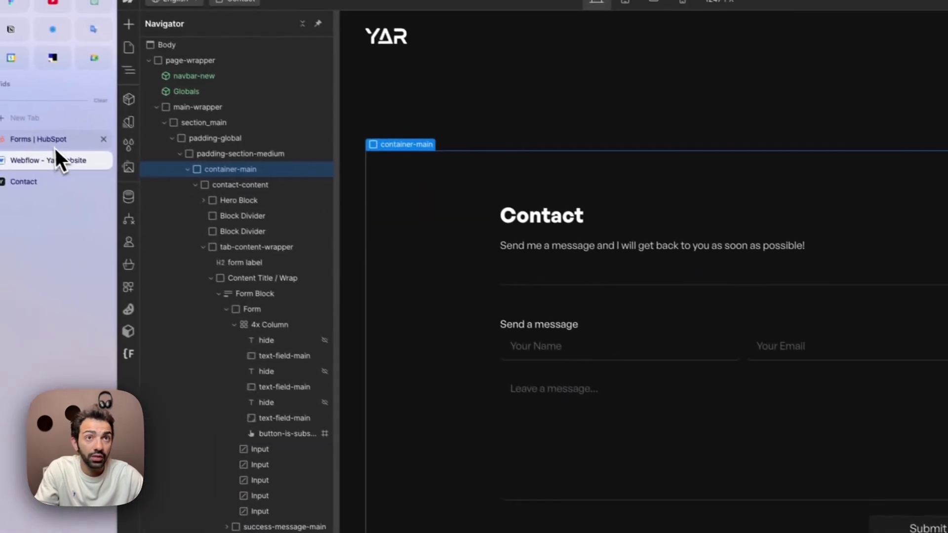
# Step: Switch to HubSpot's Forms page, reload it and view the details of the test submission to the "Webflow Contact" form
pyautogui.click(46, 143)
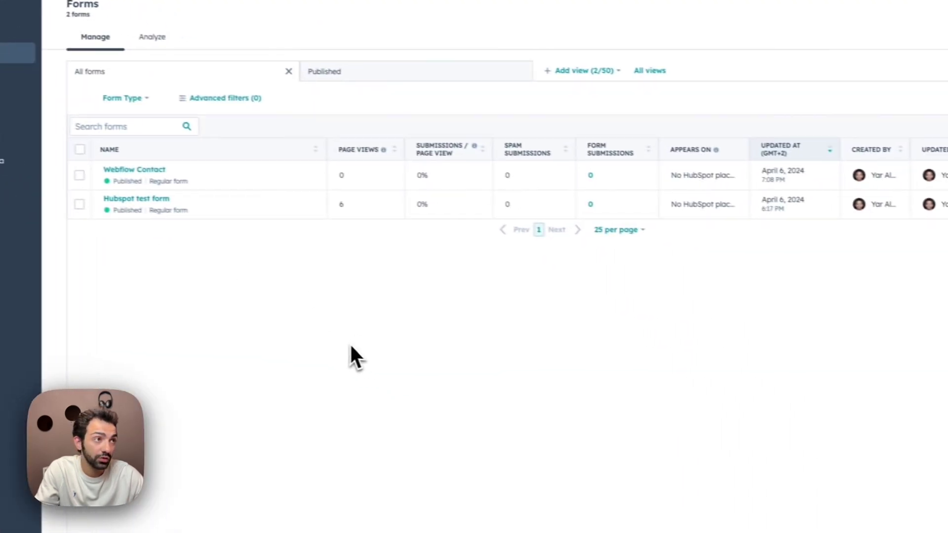
pyautogui.press('super+r')
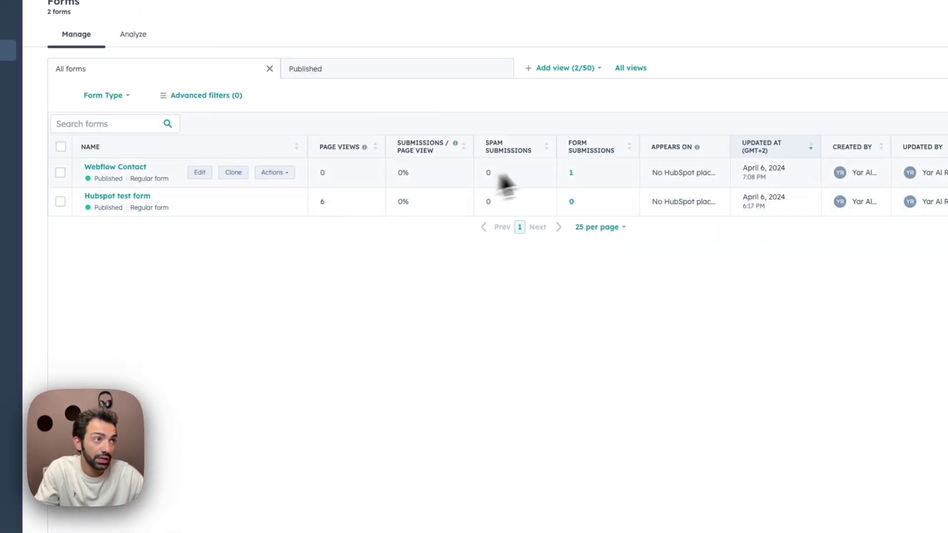
pyautogui.click(571, 173)
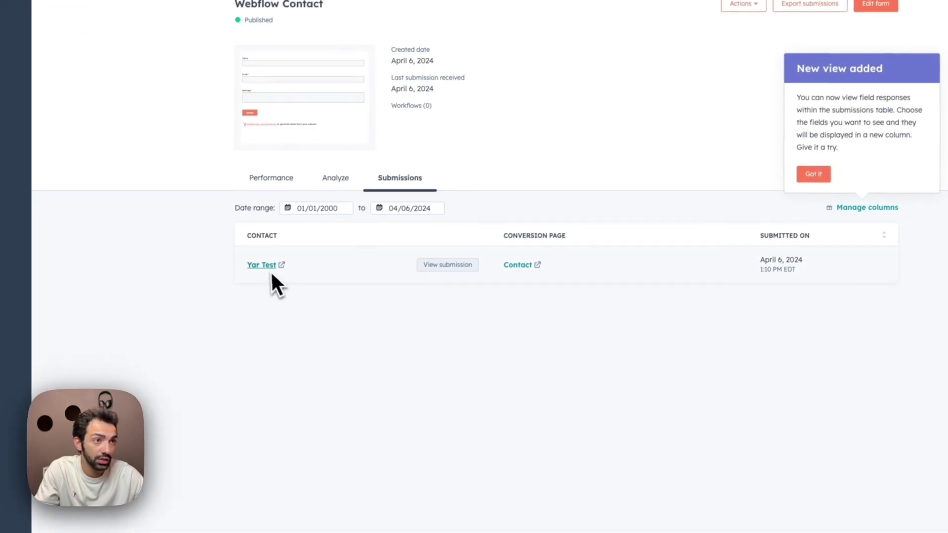
pyautogui.click(440, 277)
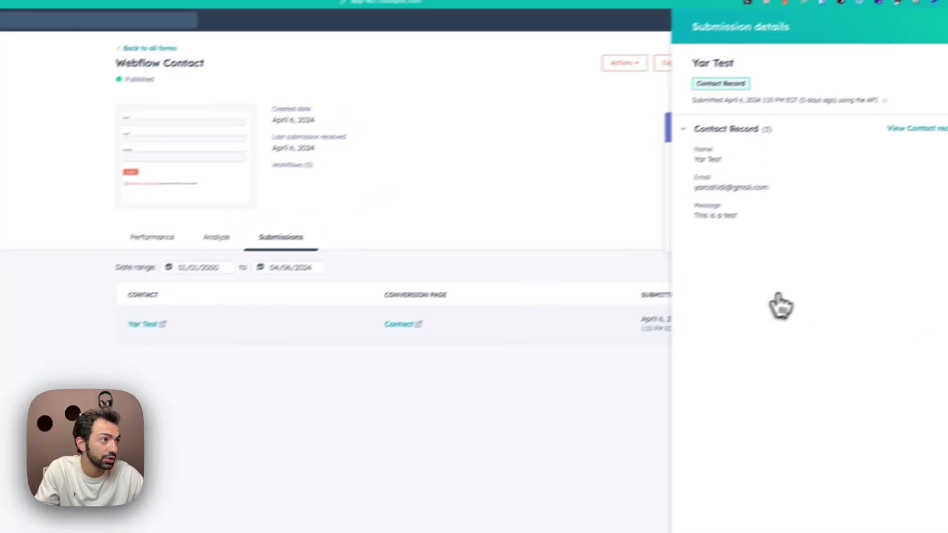
# Step: Close the submission details, switch to the Webflow Designer and launch the connected HubSpot app over the Contact page
pyautogui.moveTo(697, 240); pyautogui.dragTo(661, 203)
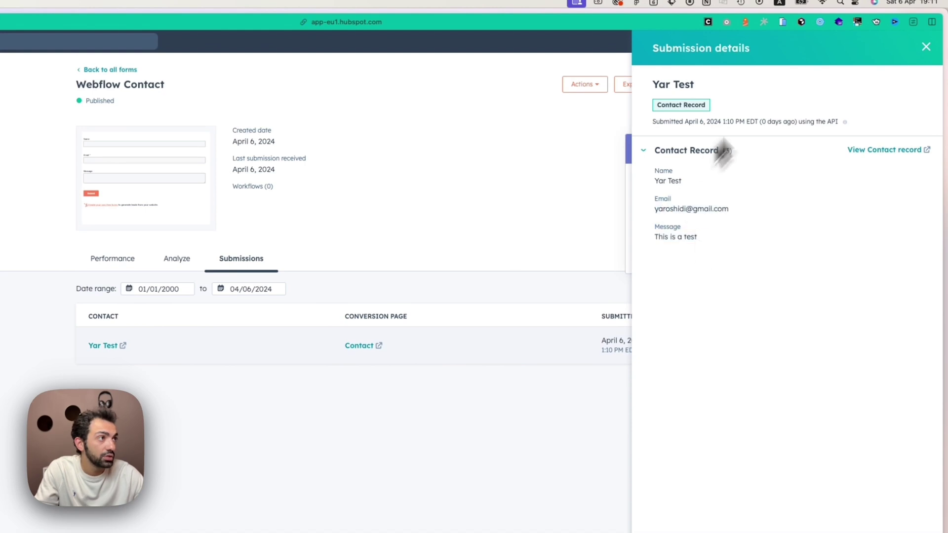
pyautogui.click(926, 46)
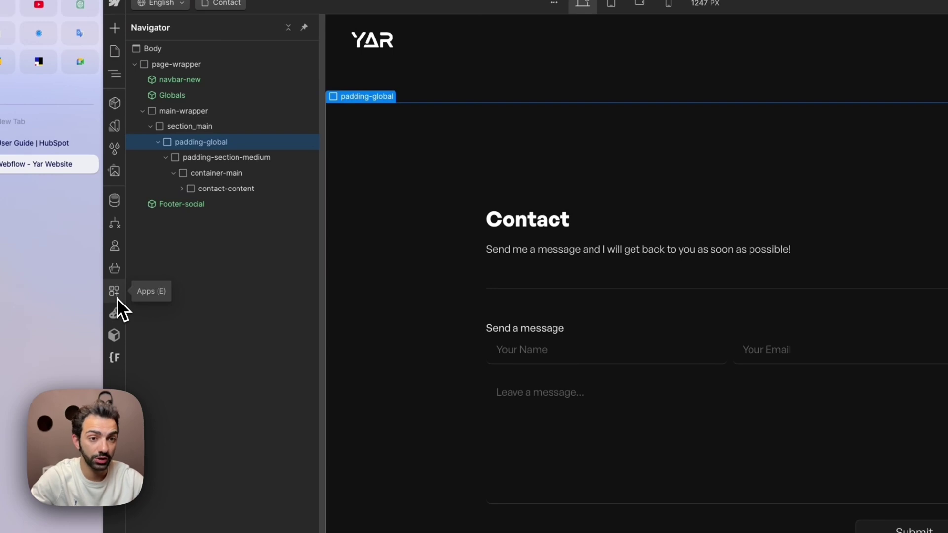
pyautogui.click(117, 297)
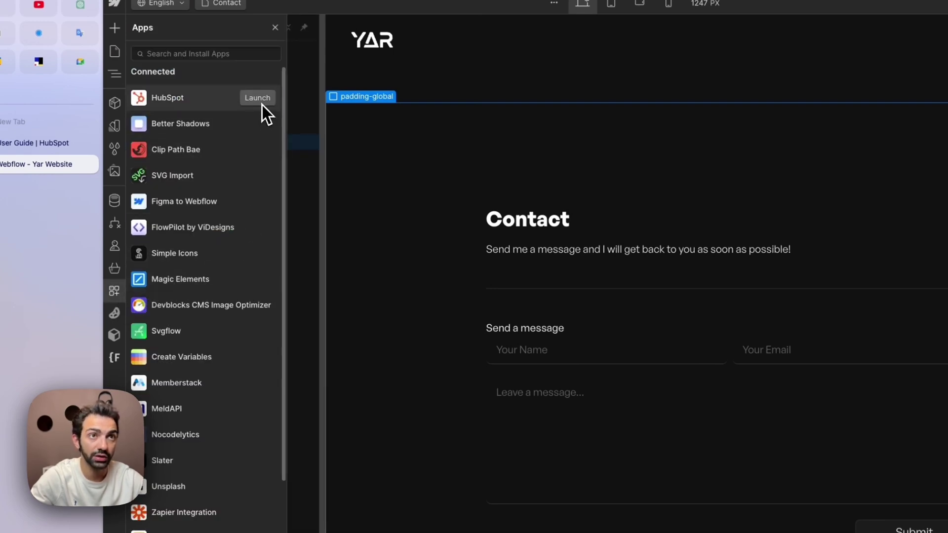
pyautogui.click(260, 101)
pyautogui.moveTo(681, 187); pyautogui.dragTo(507, 203)
pyautogui.moveTo(389, 173); pyautogui.dragTo(376, 174)
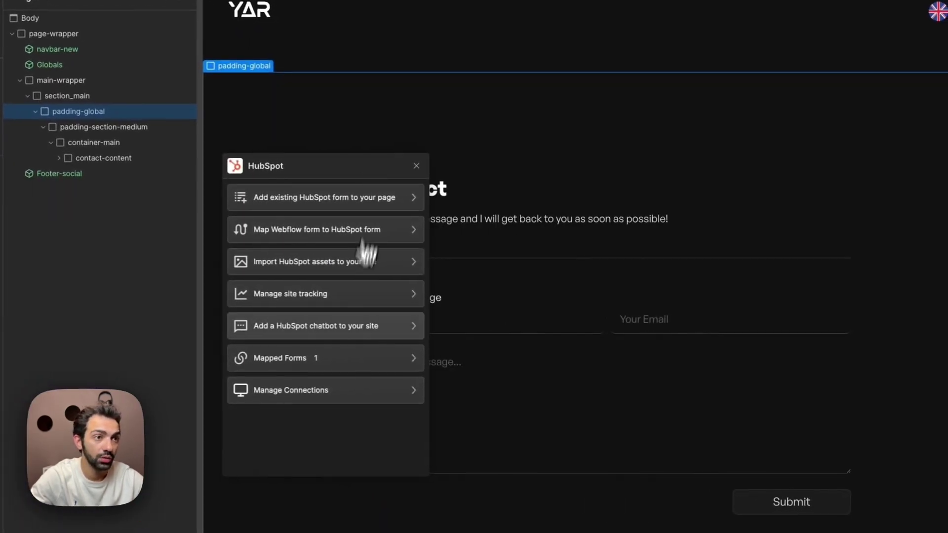
# Step: Go to the HubSpot chatbot library from the app's chatbot option and delete the existing "Website Chat" chatflow
pyautogui.click(300, 339)
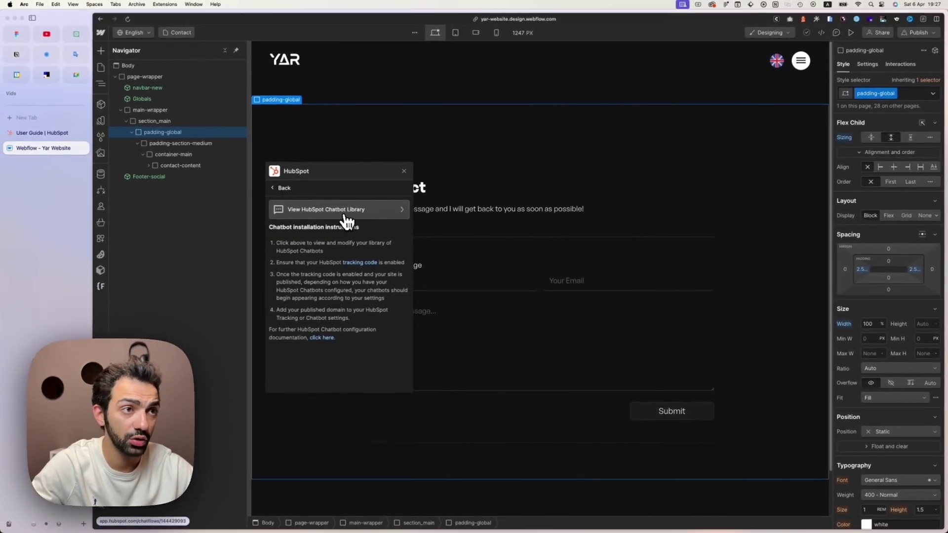
pyautogui.click(307, 220)
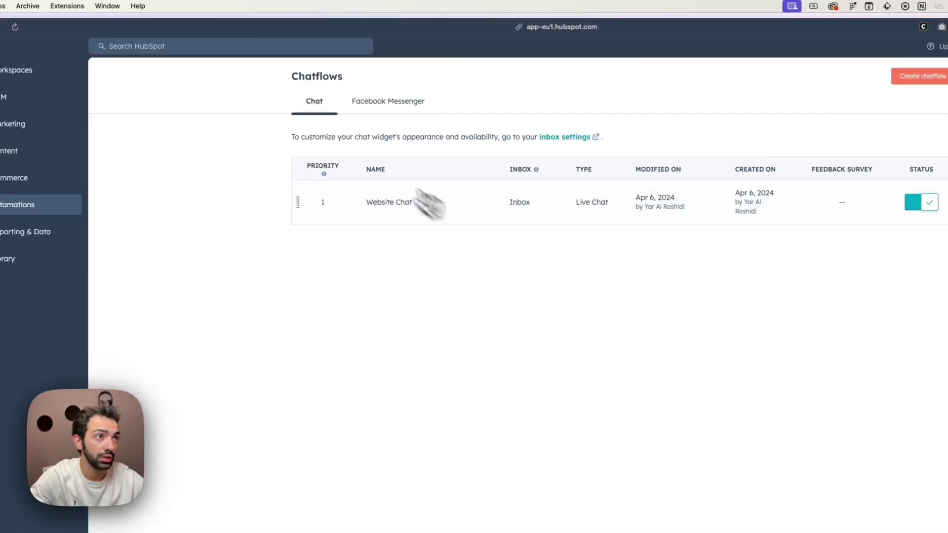
pyautogui.click(482, 247)
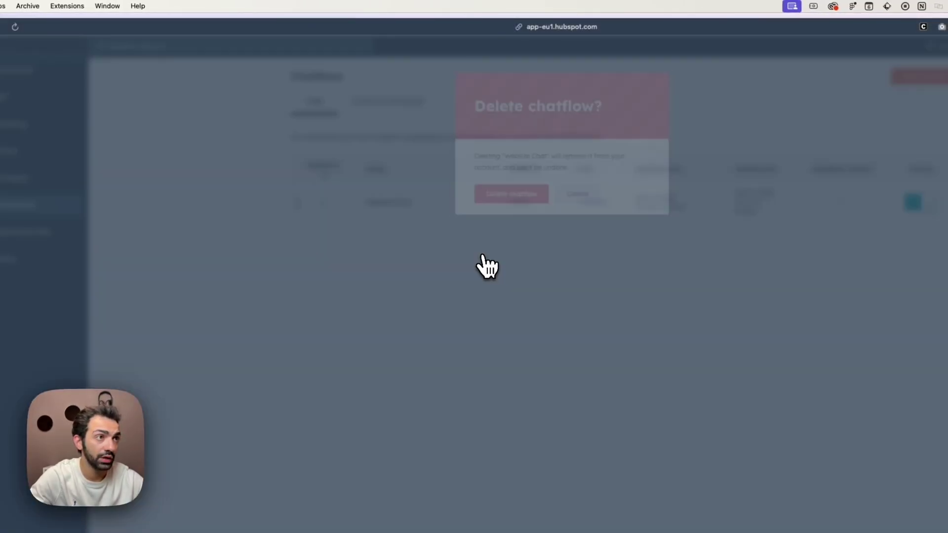
pyautogui.click(511, 200)
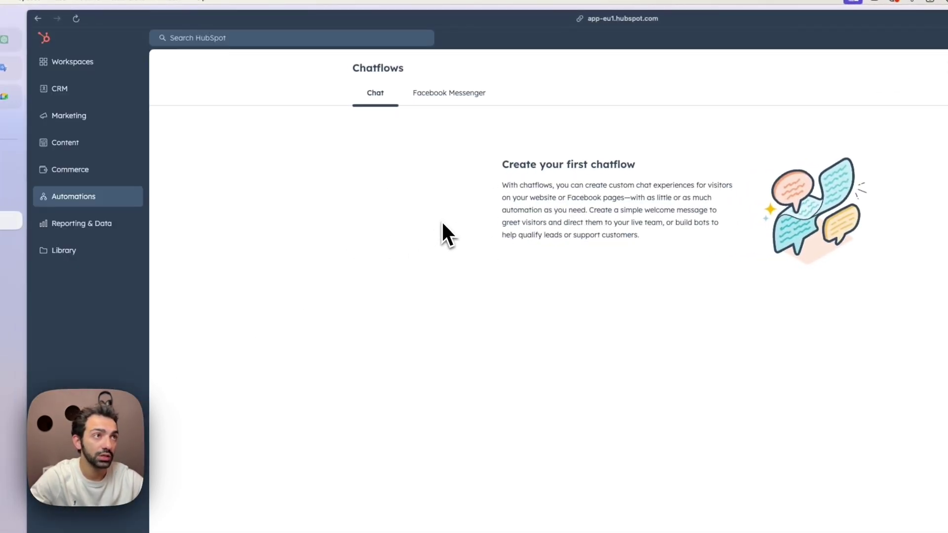
# Step: Start a new chatflow for the Website channel with Inbox as its inbox and English as its language
pyautogui.click(770, 78)
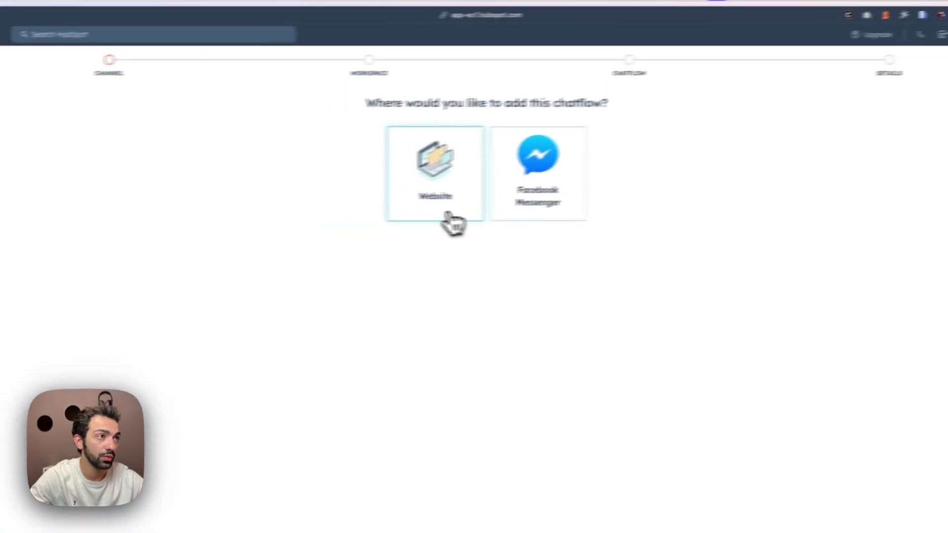
pyautogui.click(326, 218)
pyautogui.click(467, 165)
pyautogui.click(467, 186)
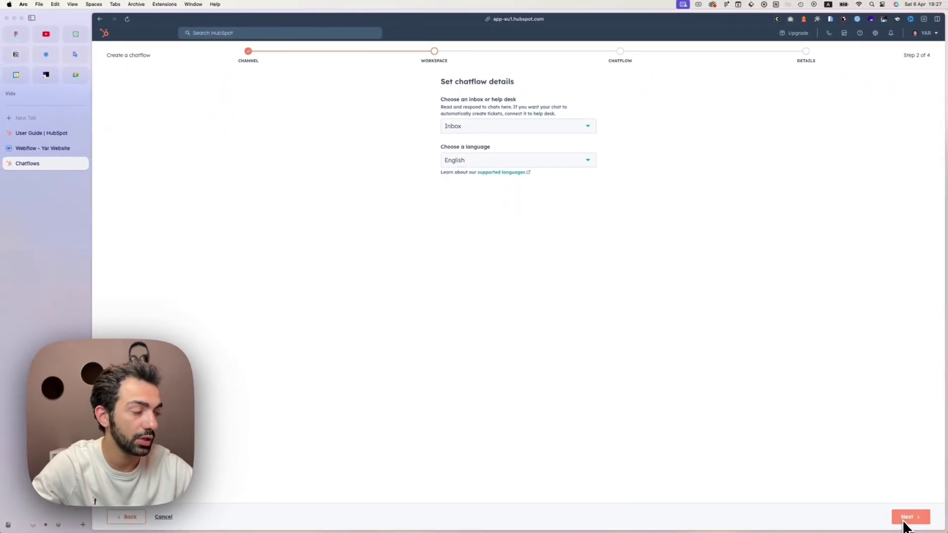
pyautogui.click(911, 516)
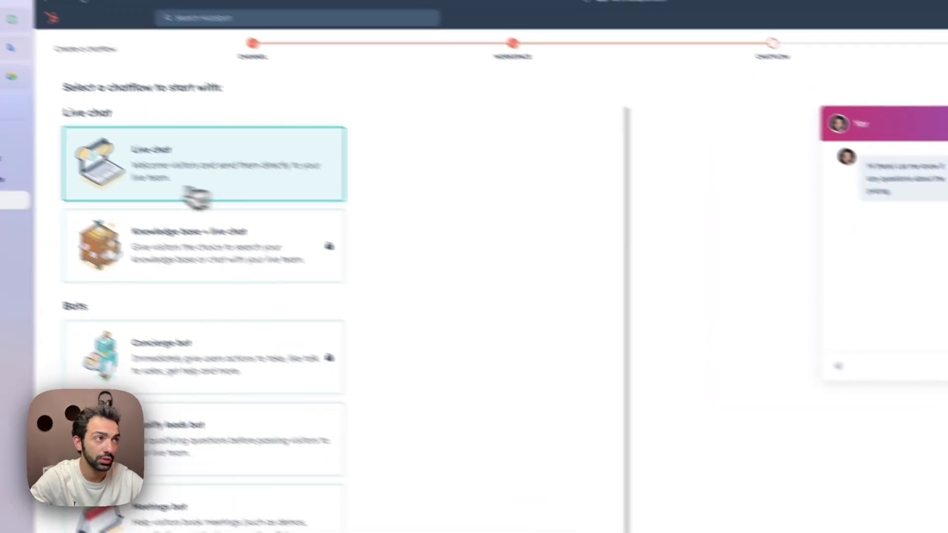
# Step: Create the chatflow from the Live chat template, leaving the pricing page opened by the locked option
pyautogui.click(270, 241)
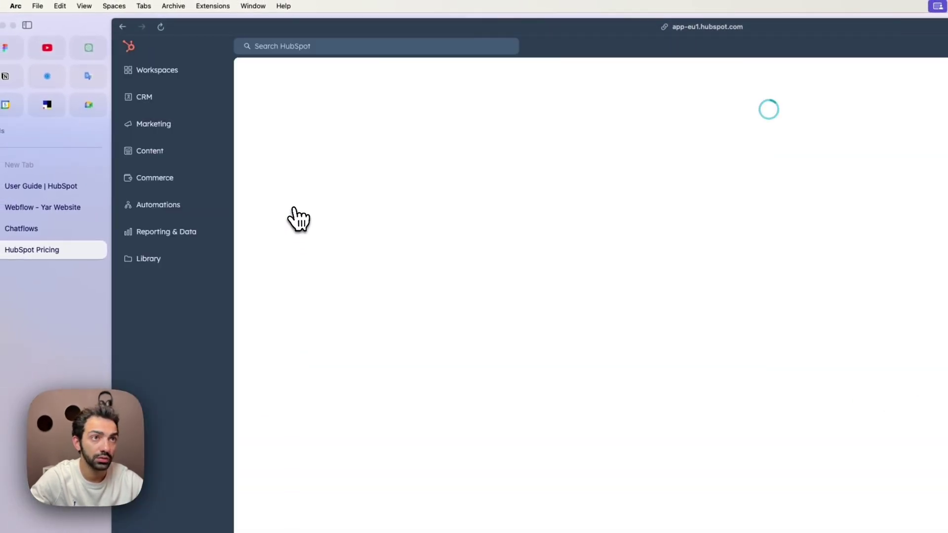
pyautogui.click(122, 27)
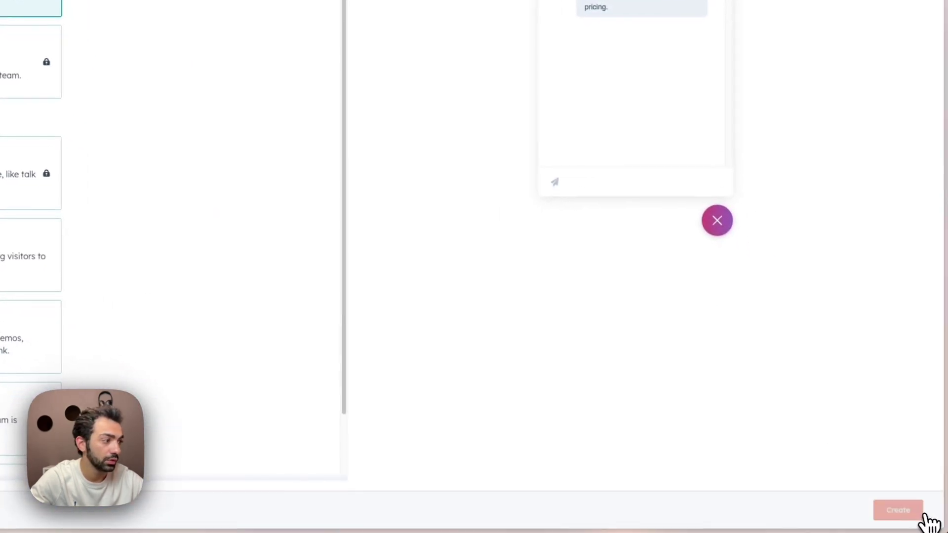
pyautogui.click(947, 532)
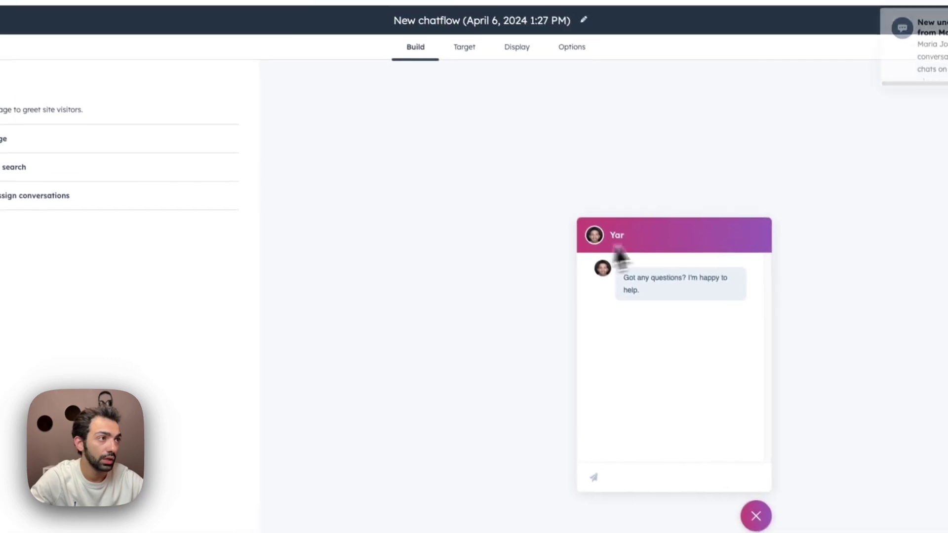
# Step: Look through the new chatflow's Target, Display and Options settings and return to its Build settings
pyautogui.click(461, 55)
pyautogui.click(521, 51)
pyautogui.click(575, 51)
pyautogui.click(422, 54)
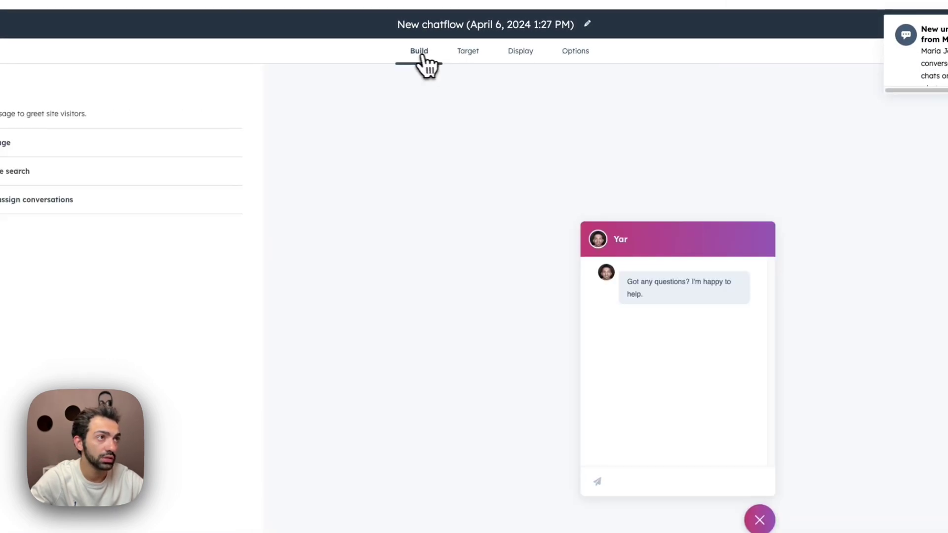
# Step: Rename the chatflow as "Webflow Chat", turn it on and return to the Chatflows list
pyautogui.click(462, 25)
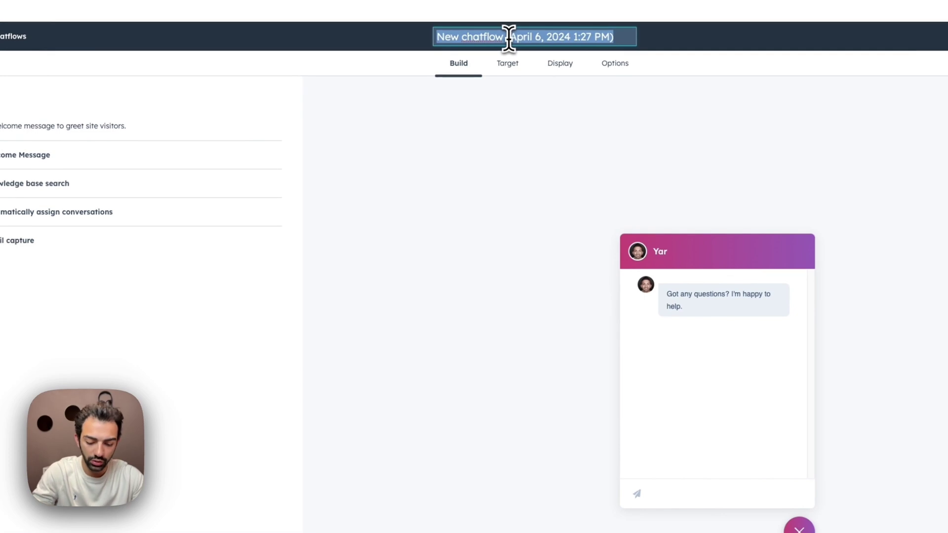
pyautogui.write('Webflow Chat')
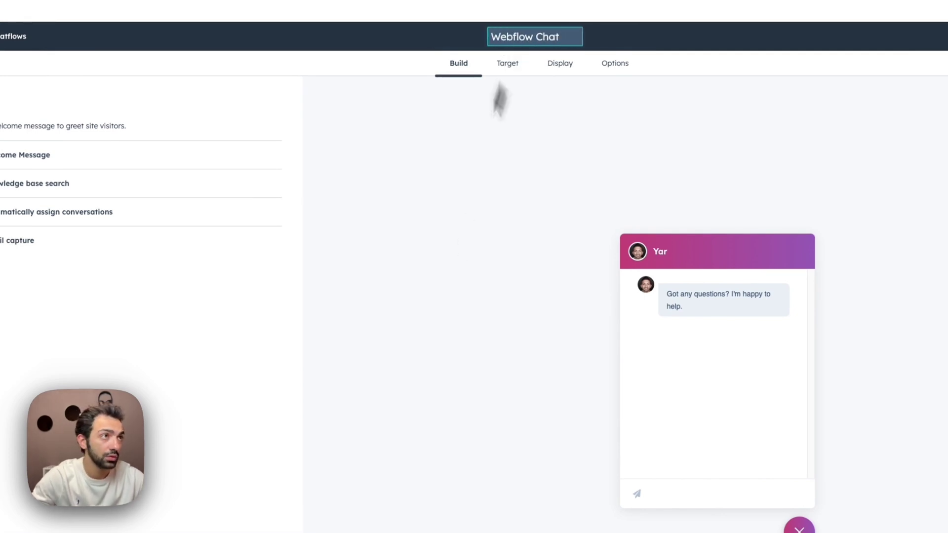
pyautogui.press('Return')
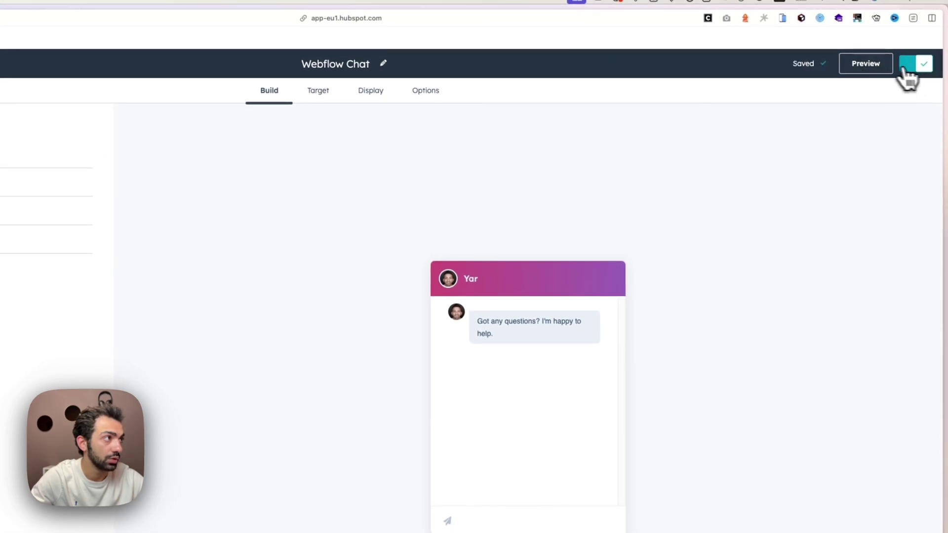
pyautogui.click(133, 75)
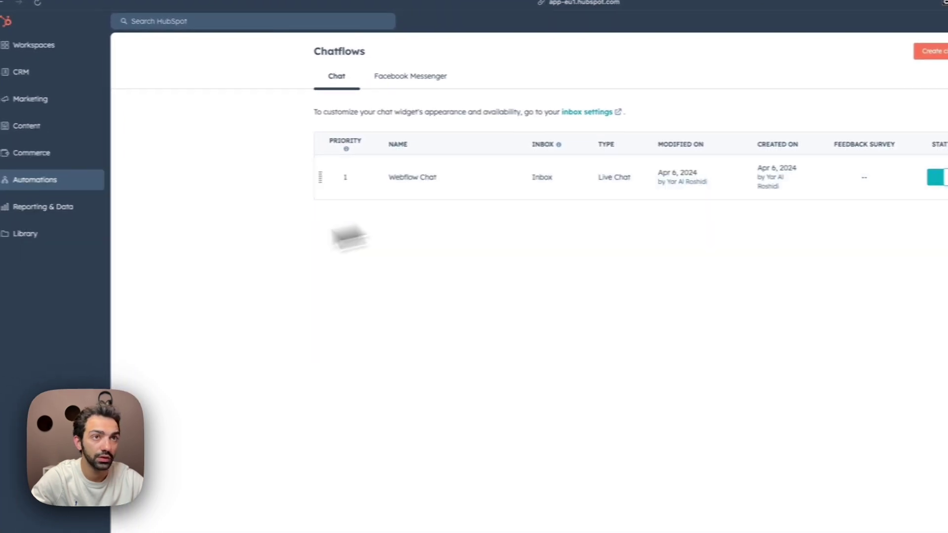
# Step: Go to the HubSpot account's profile preferences and open the Chat channel's configuration in the Inboxes settings
pyautogui.click(915, 45)
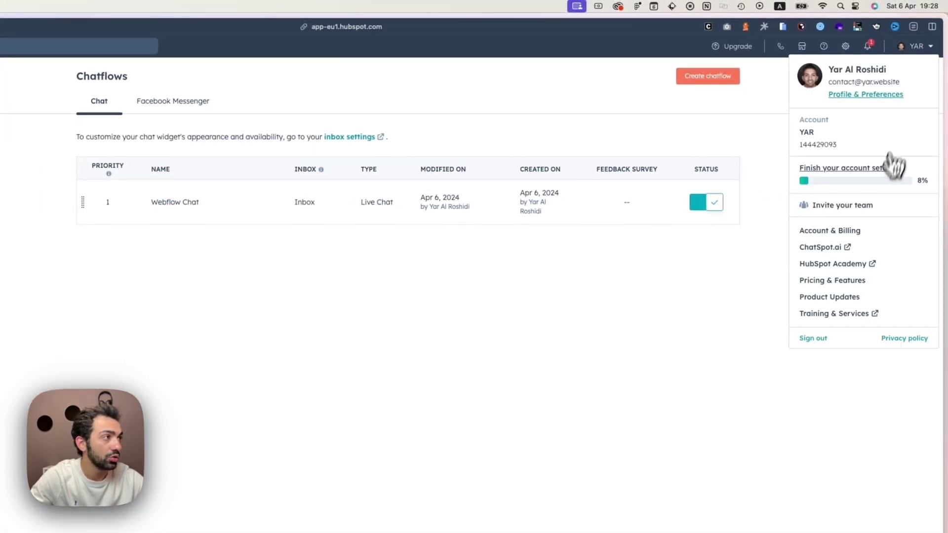
pyautogui.click(871, 95)
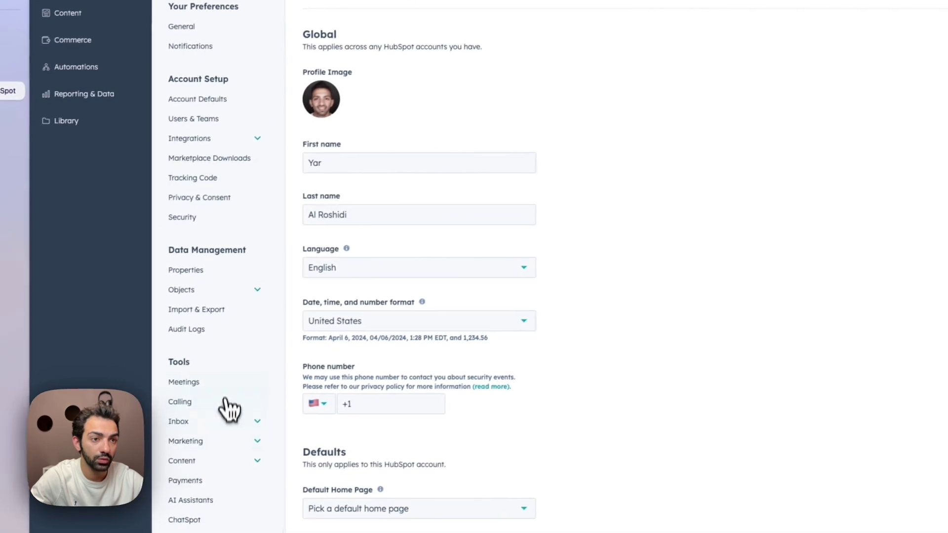
pyautogui.click(215, 422)
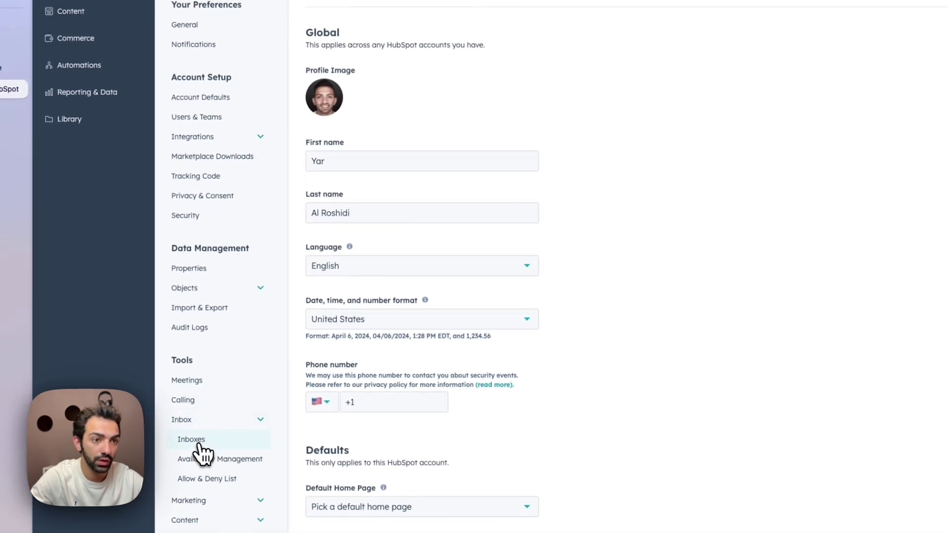
pyautogui.click(199, 444)
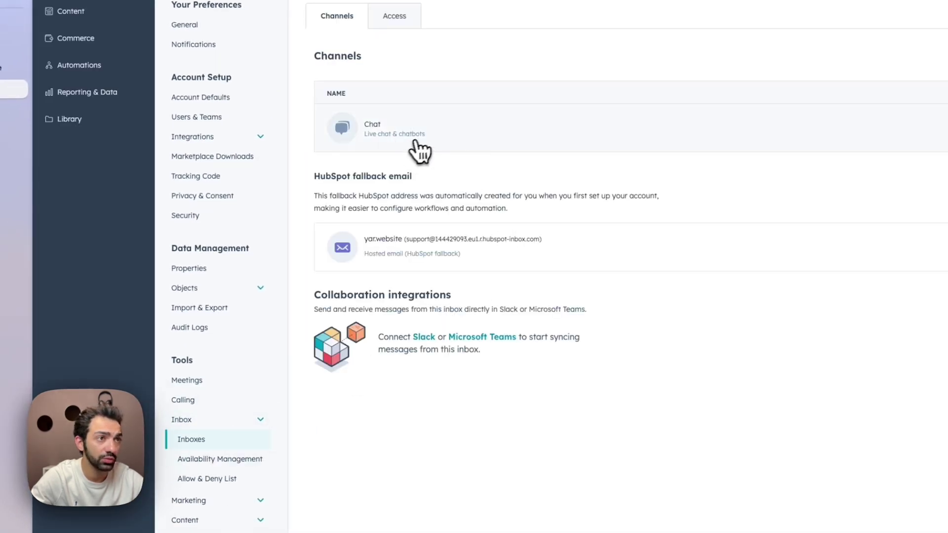
pyautogui.click(906, 125)
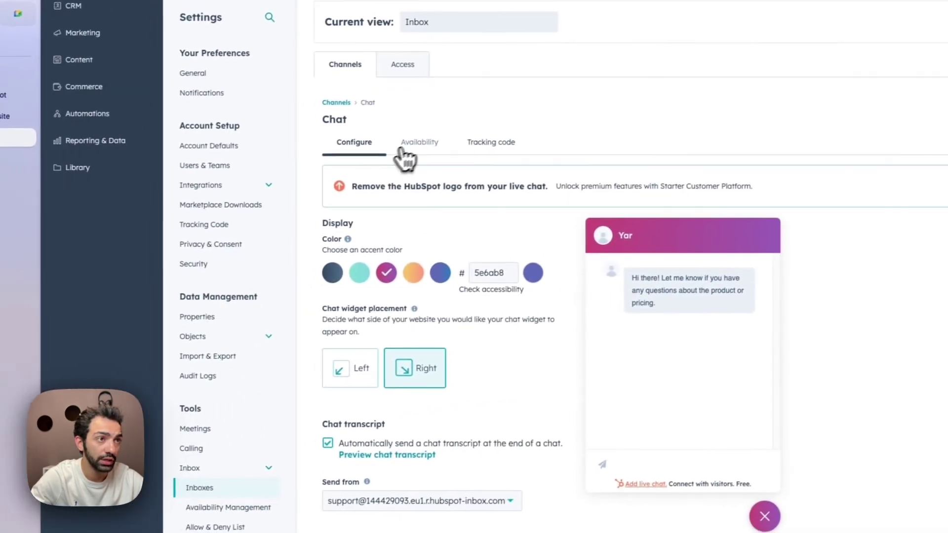
# Step: Review the Chat channel's availability behavior for Available, Away and Outside working hours, and copy its tracking code
pyautogui.click(149, 184)
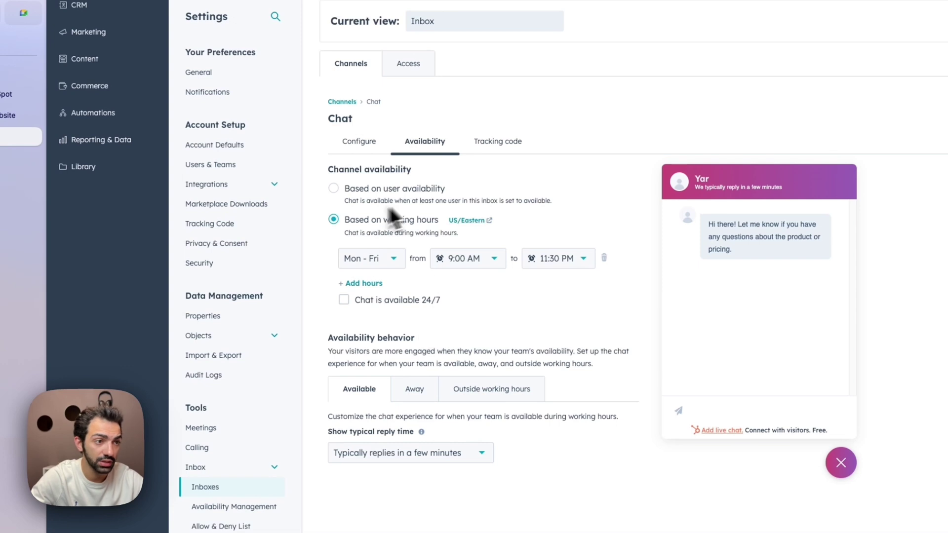
pyautogui.click(417, 393)
pyautogui.click(498, 397)
pyautogui.click(347, 392)
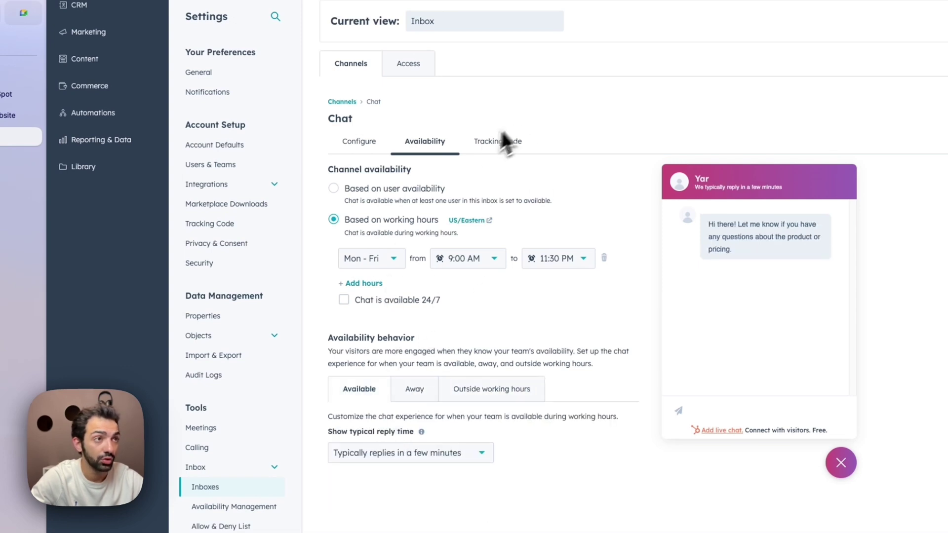
pyautogui.click(484, 151)
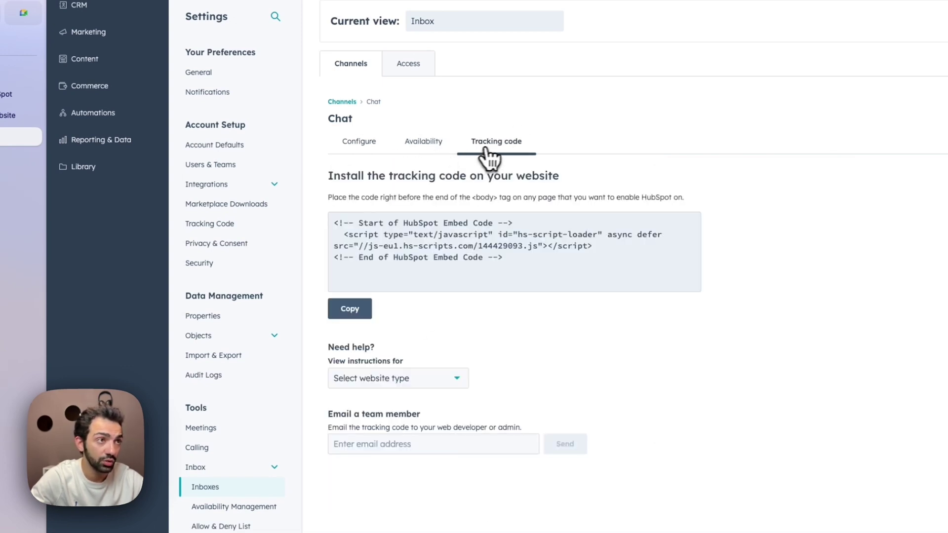
pyautogui.click(350, 309)
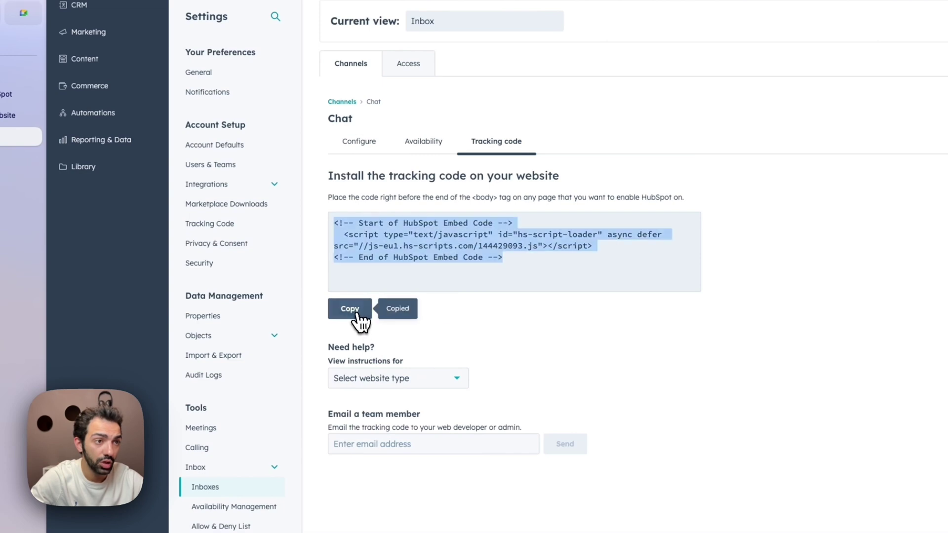
# Step: Switch to the Webflow Designer, close the HubSpot app window and close the HubSpot User Guide page
pyautogui.moveTo(99, 153)
pyautogui.click(58, 117)
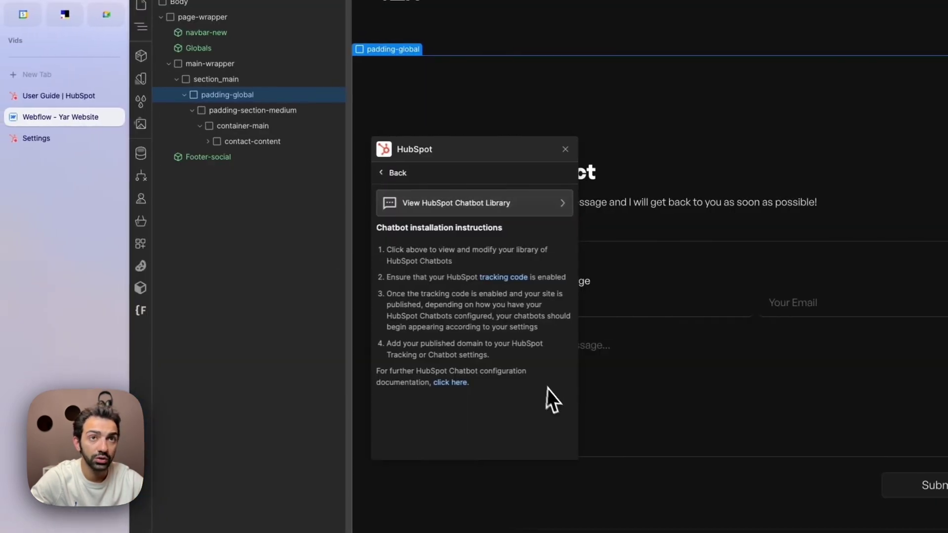
pyautogui.click(563, 149)
pyautogui.click(108, 168)
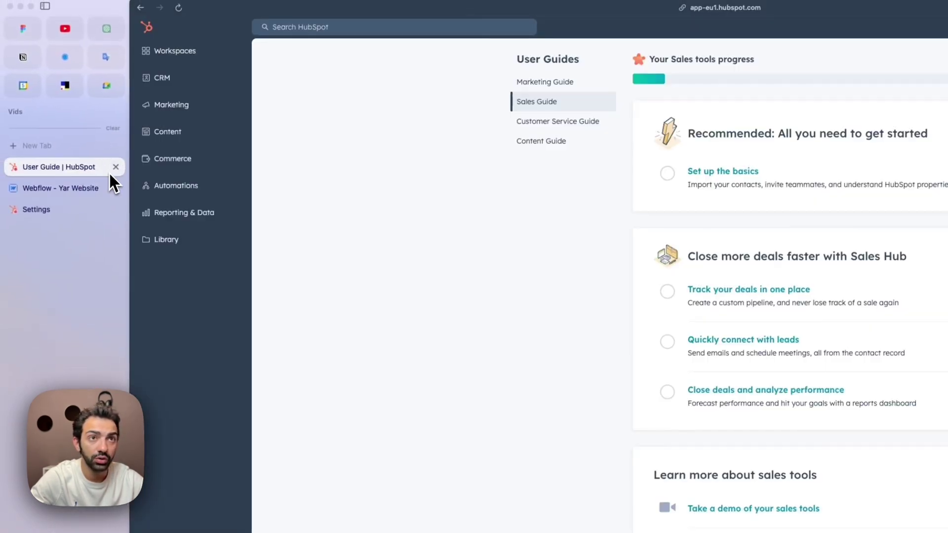
pyautogui.click(116, 168)
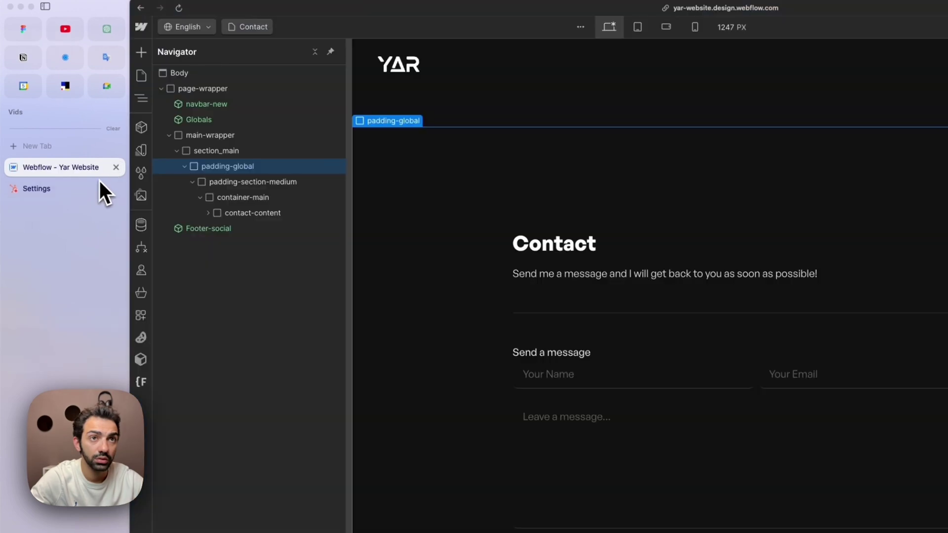
# Step: Paste the copied HubSpot tracking code before the </body> tag in the Contact page's custom code and save the page settings
pyautogui.click(143, 78)
pyautogui.click(295, 171)
pyautogui.scroll(-15, 469, 296)
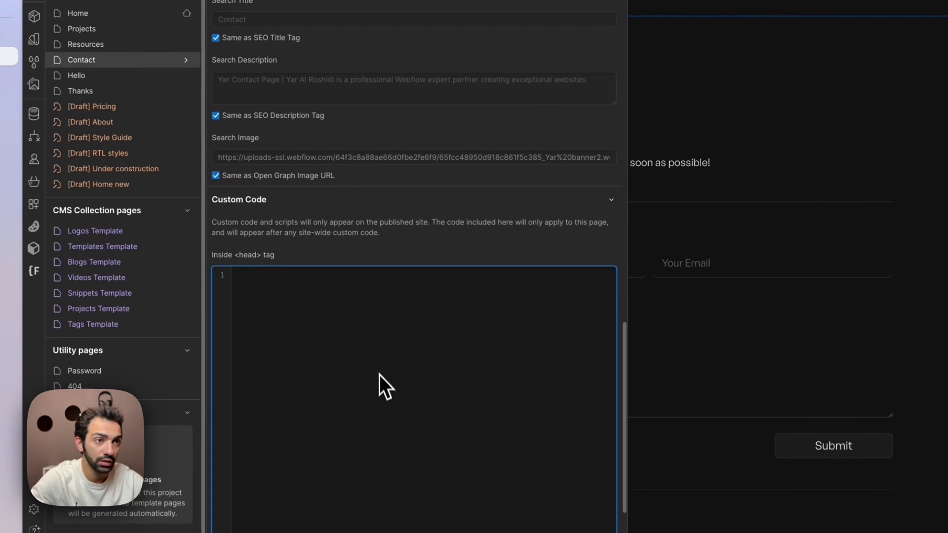
pyautogui.scroll(-5, 379, 383)
pyautogui.click(278, 296)
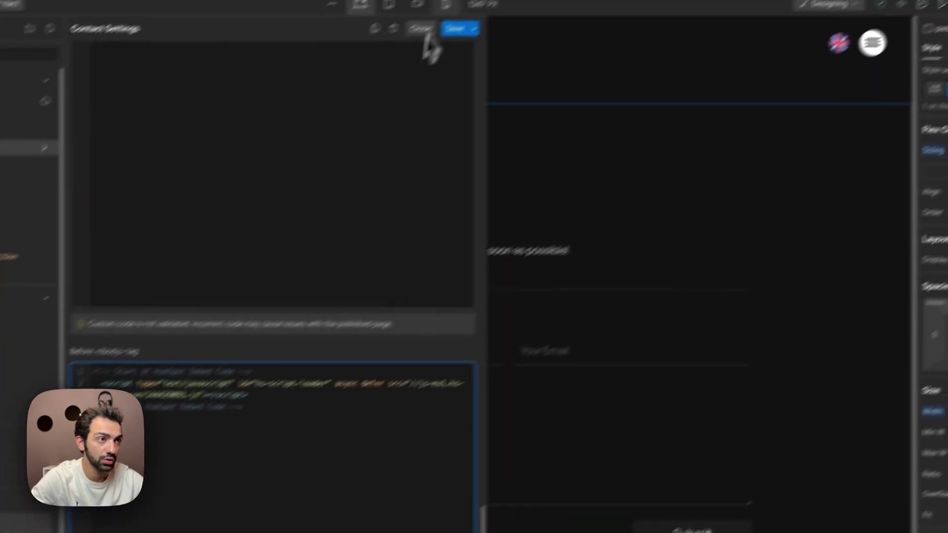
pyautogui.click(388, 76)
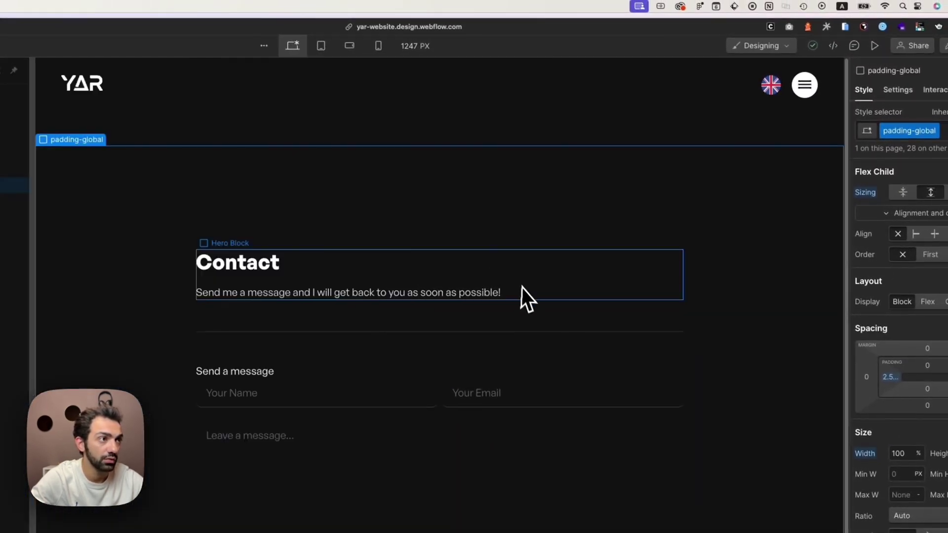
pyautogui.click(562, 230)
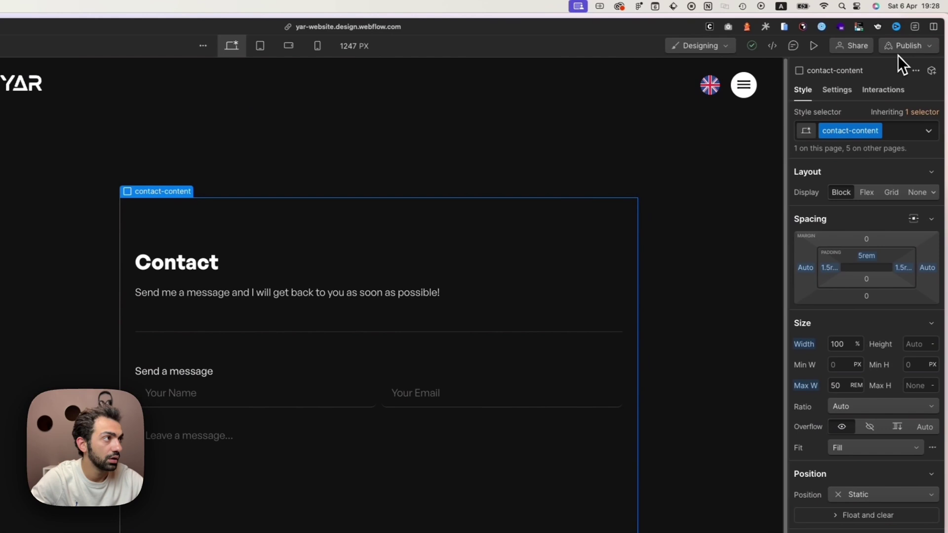
pyautogui.click(904, 47)
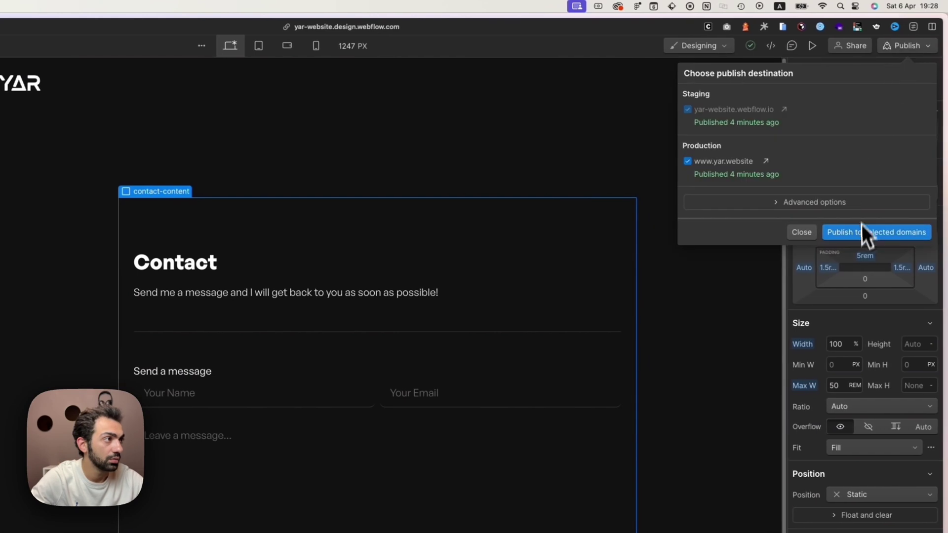
pyautogui.click(864, 233)
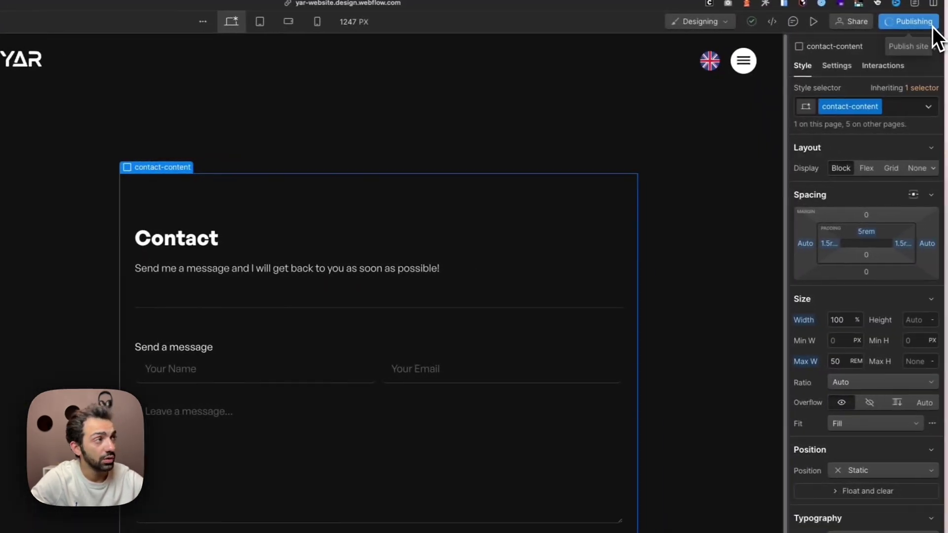
pyautogui.click(898, 25)
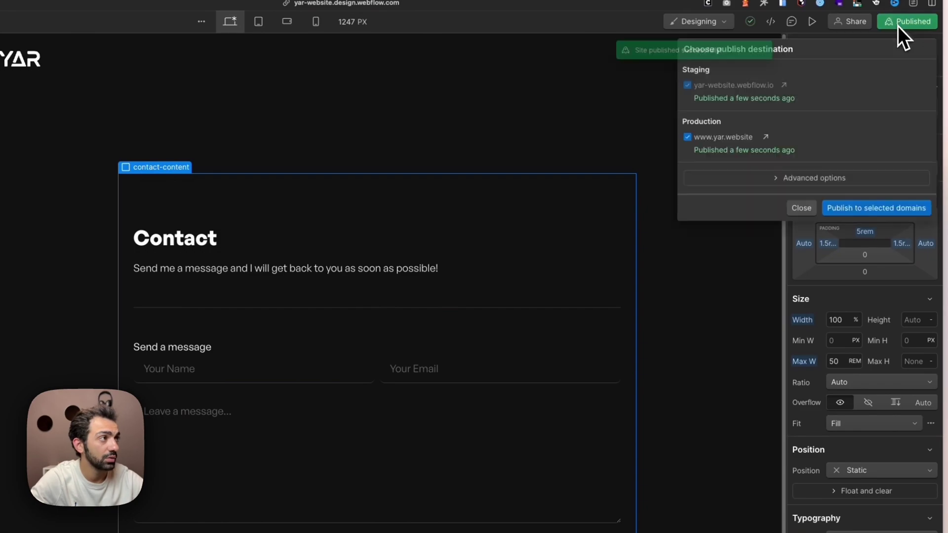
pyautogui.click(766, 137)
# Step: Open the chat widget on the live Contact page and send a short hello message as a test
pyautogui.scroll(-1, 612, 238)
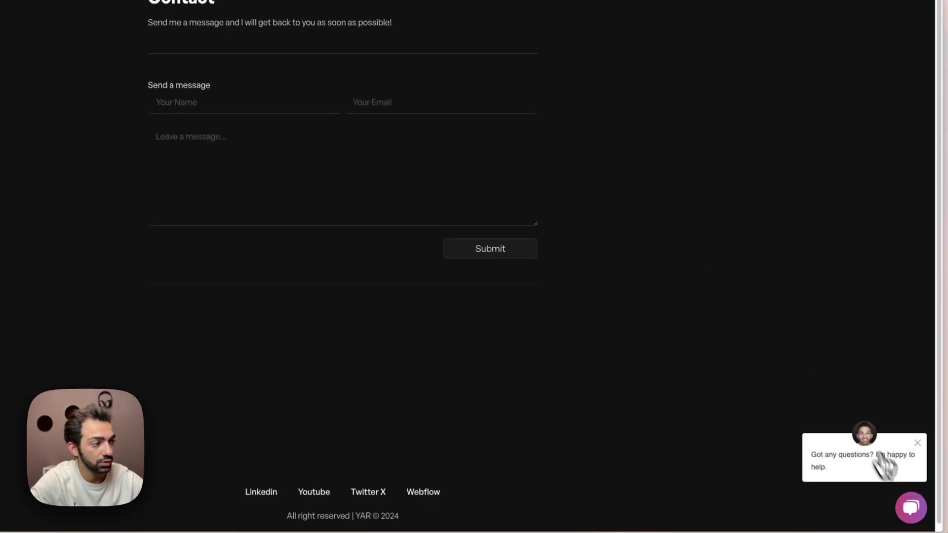
pyautogui.click(912, 516)
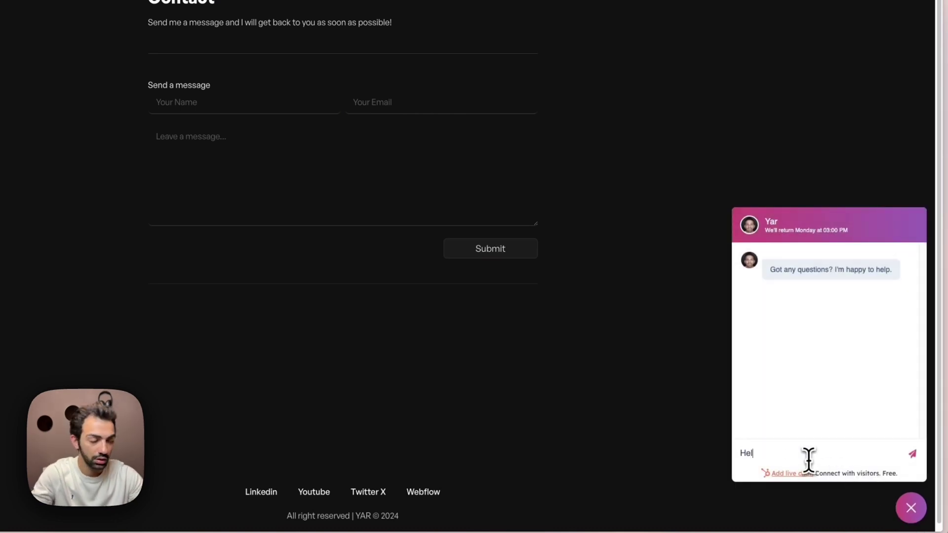
pyautogui.press('Return')
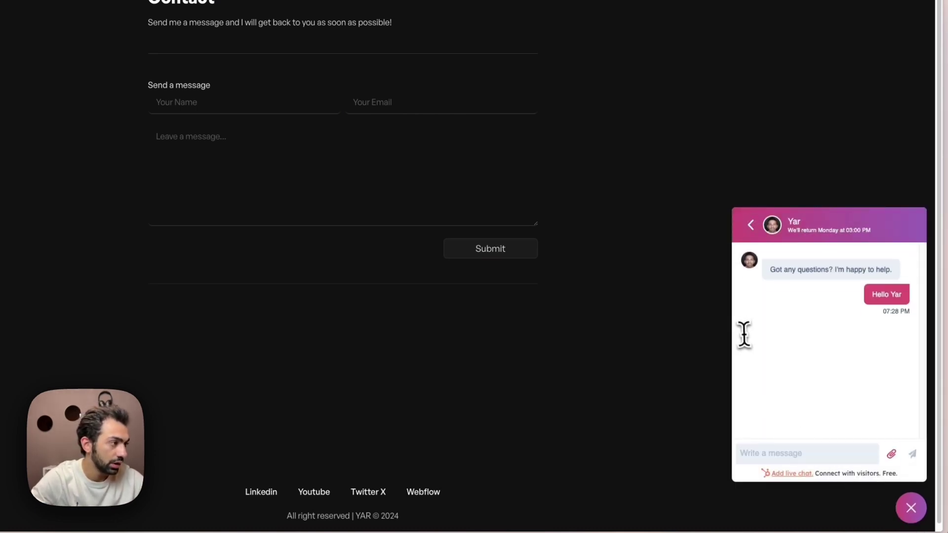
# Step: Switch to HubSpot and open the new unassigned Live Chat conversation in the inbox to review the test message
pyautogui.click(52, 185)
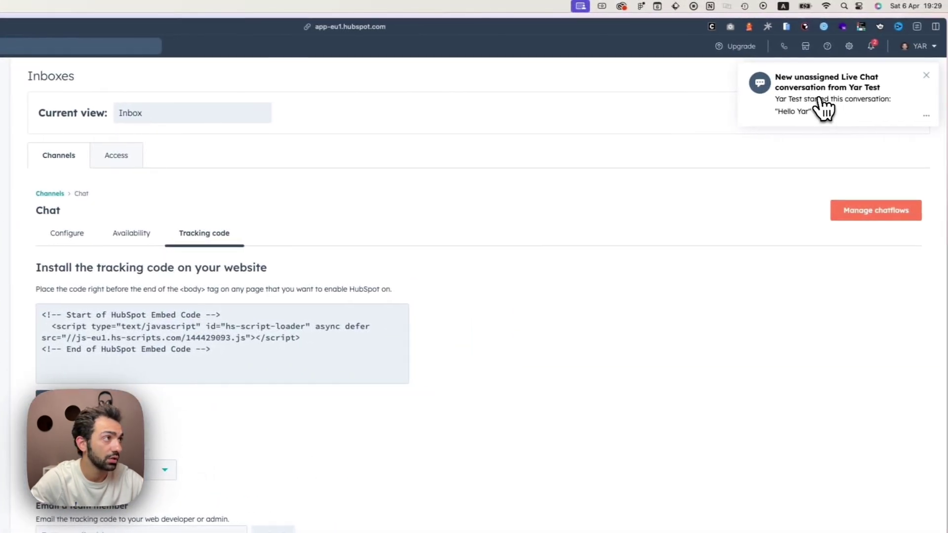
pyautogui.click(817, 104)
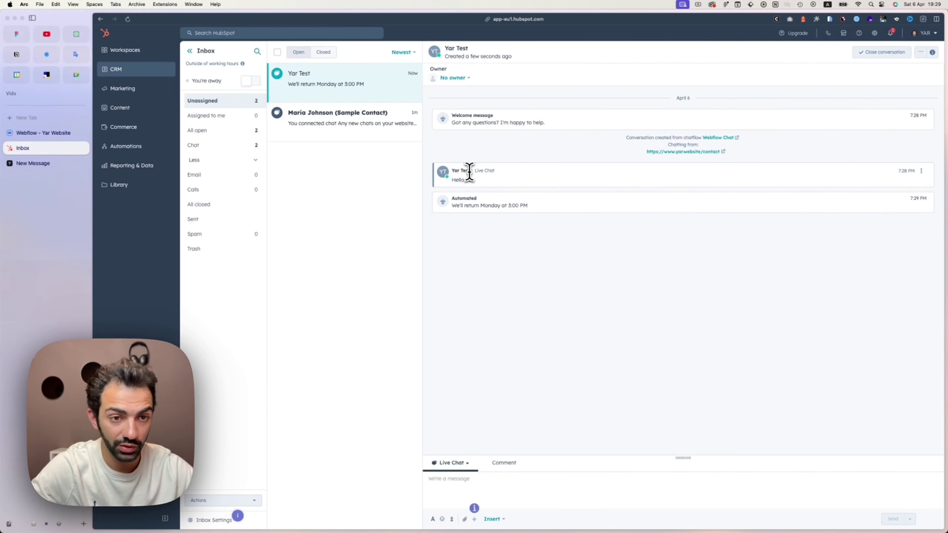
pyautogui.moveTo(470, 172); pyautogui.dragTo(454, 172)
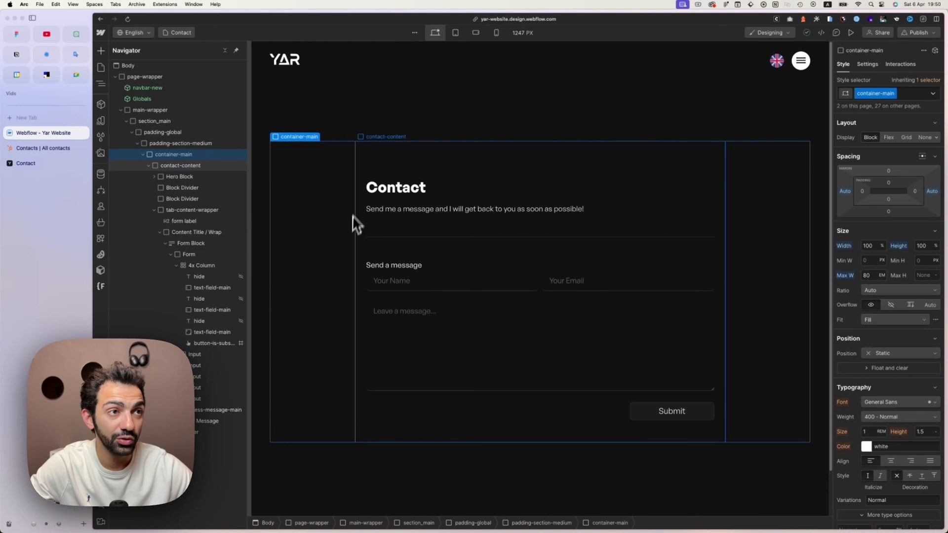
# Step: Launch the HubSpot app in the Webflow Designer and examine its Import HubSpot assets to your site option
pyautogui.click(101, 238)
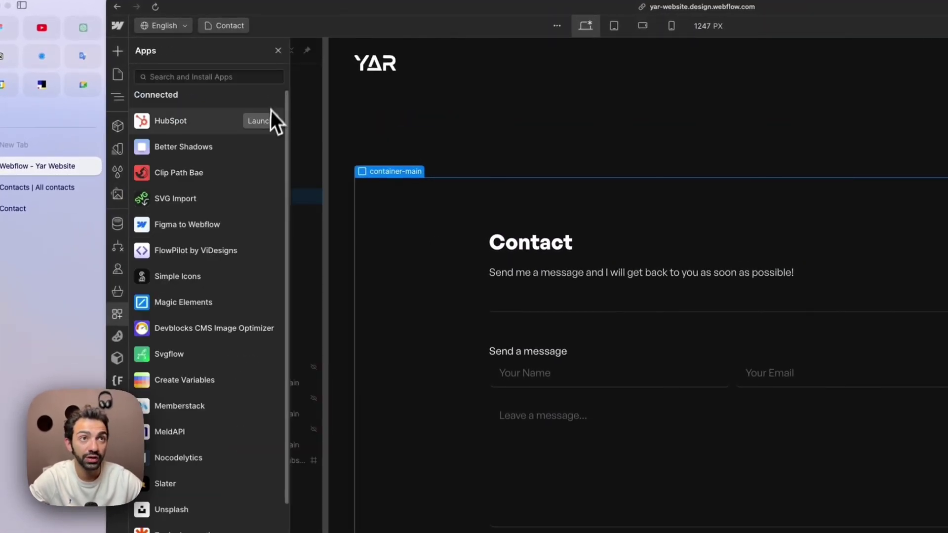
pyautogui.click(266, 121)
pyautogui.moveTo(685, 212); pyautogui.dragTo(544, 223)
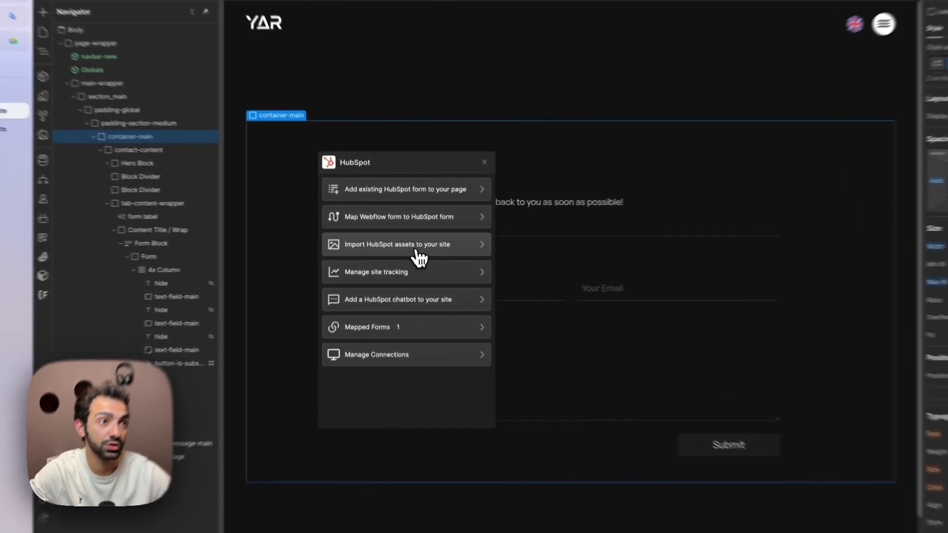
pyautogui.click(406, 254)
pyautogui.click(357, 228)
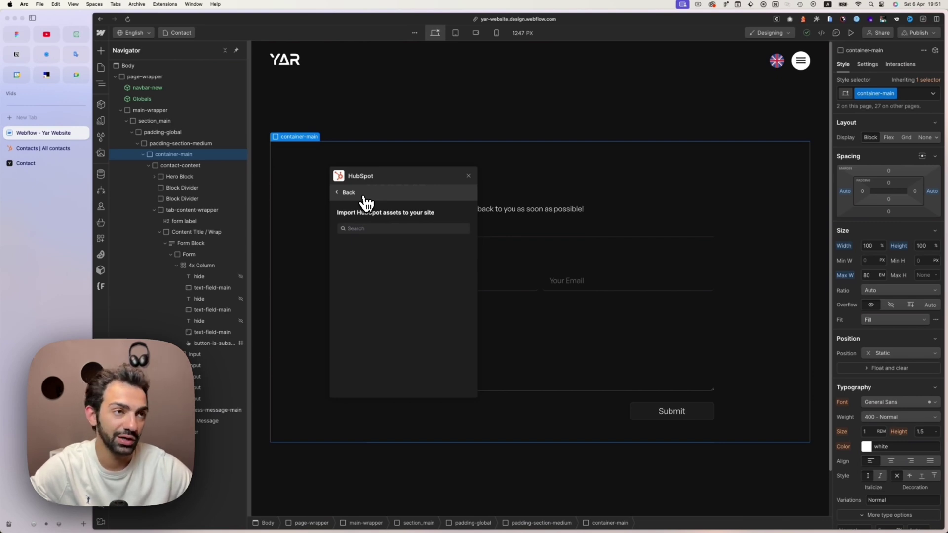
pyautogui.click(369, 195)
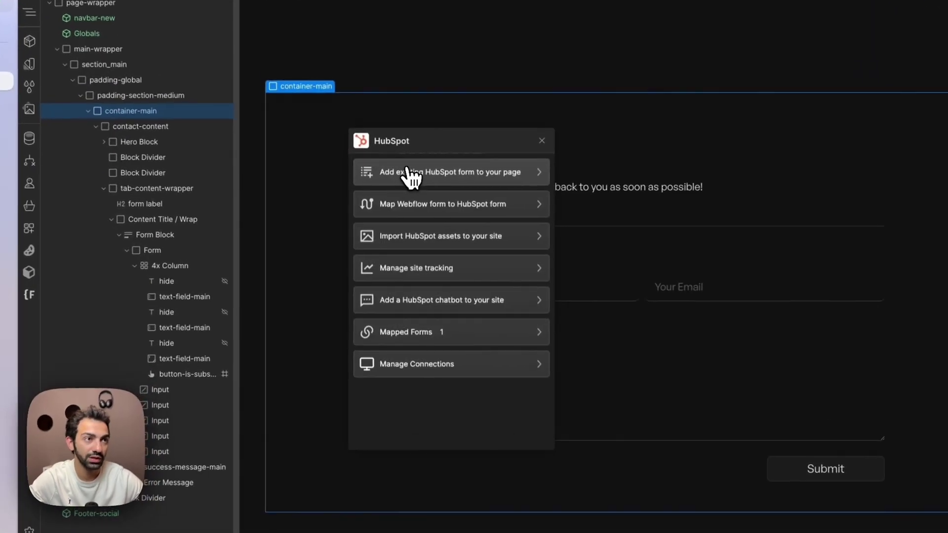
pyautogui.click(397, 247)
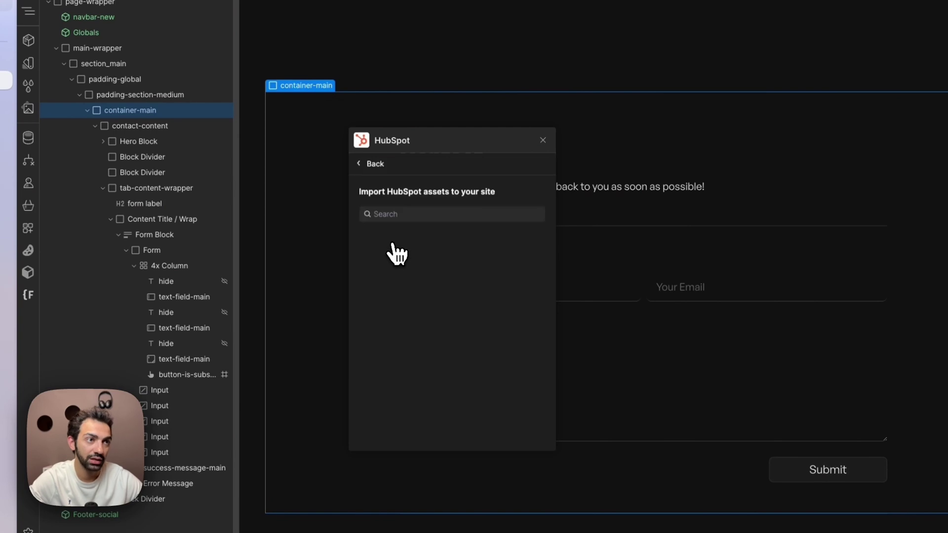
pyautogui.click(409, 162)
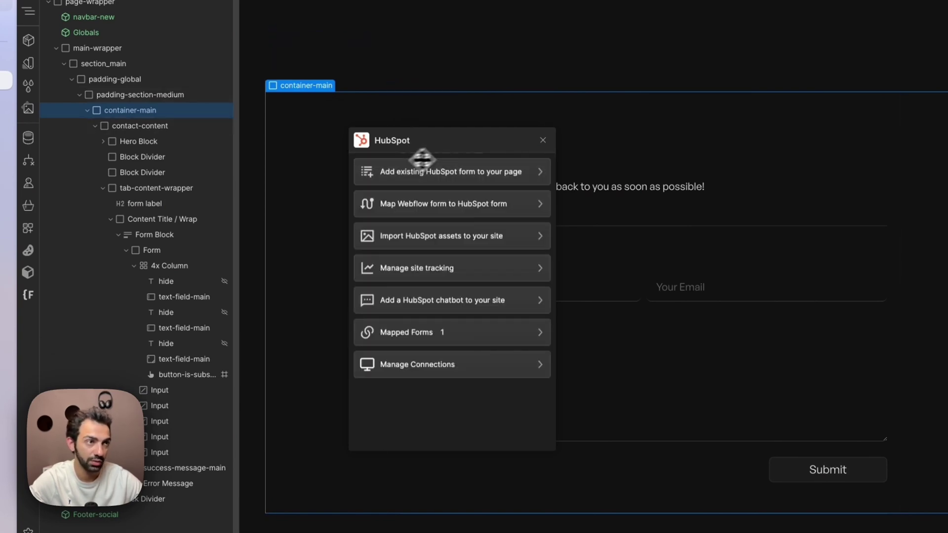
# Step: Move the HubSpot app window off the page's contact form and close it
pyautogui.moveTo(415, 148); pyautogui.dragTo(313, 139)
pyautogui.moveTo(425, 132); pyautogui.dragTo(333, 125)
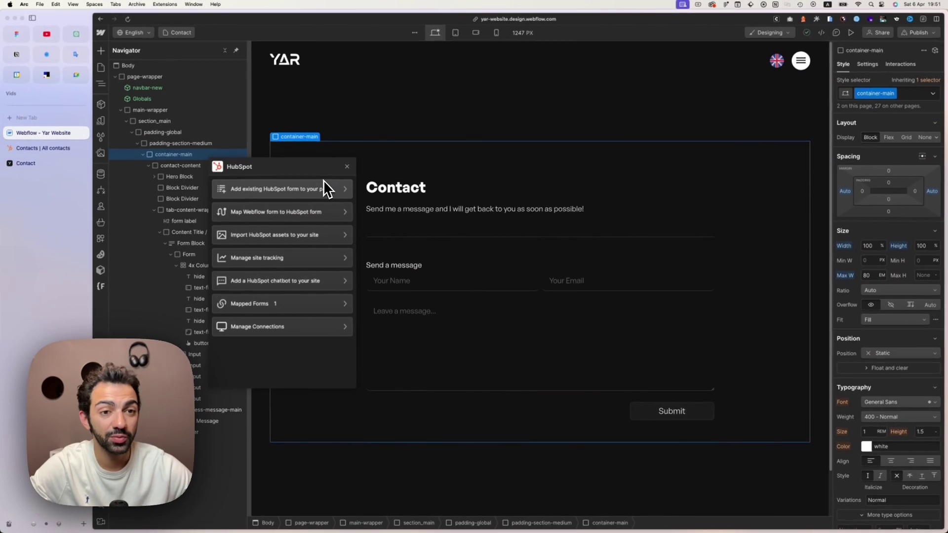
pyautogui.click(347, 166)
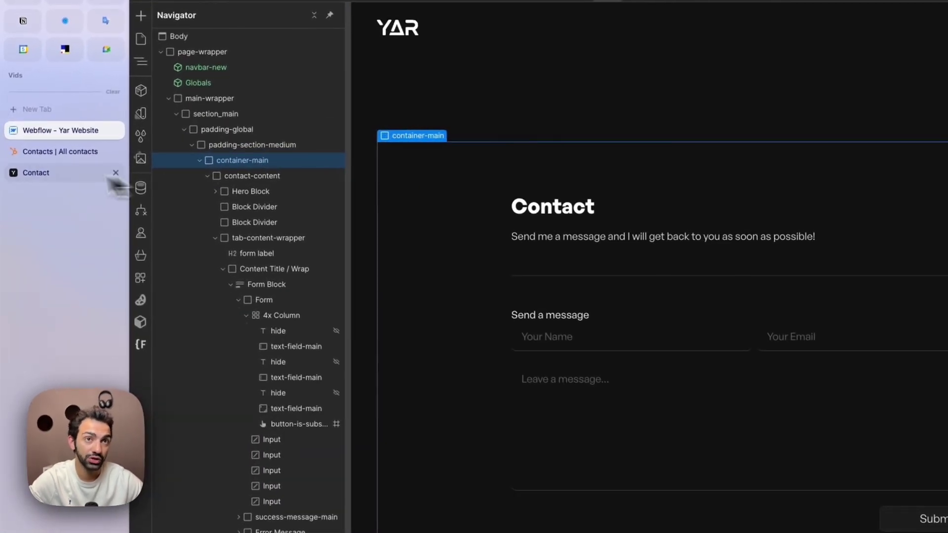
# Step: Review the test conversation in the live Contact page's chat widget and close the widget
pyautogui.click(29, 172)
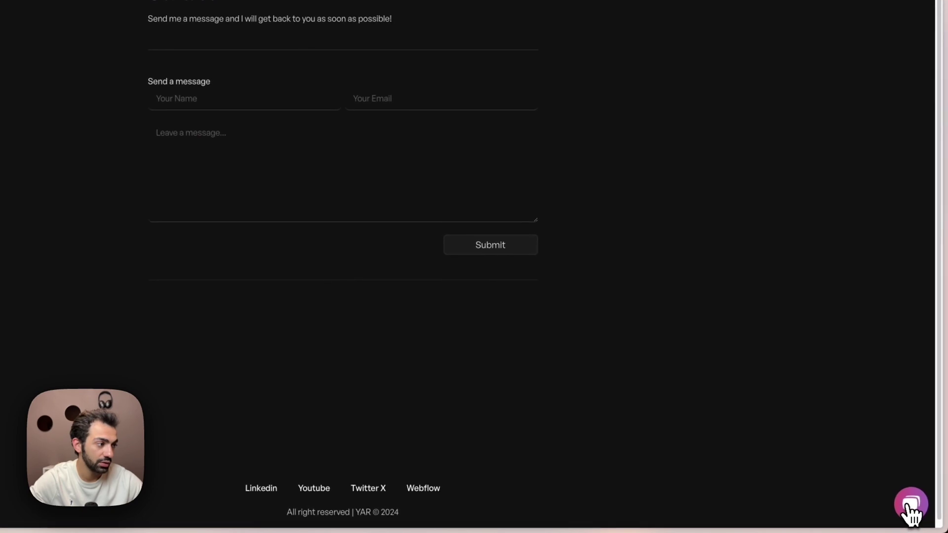
pyautogui.click(909, 509)
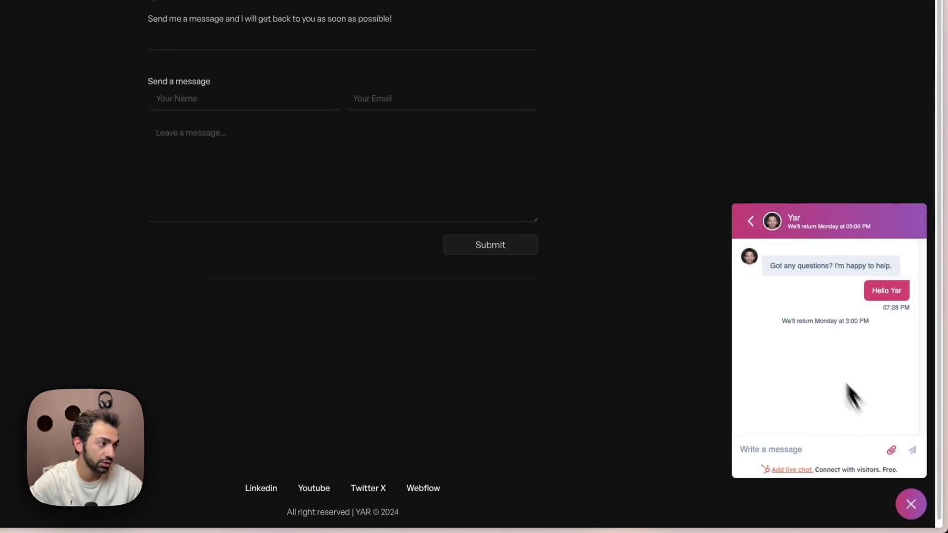
pyautogui.click(911, 507)
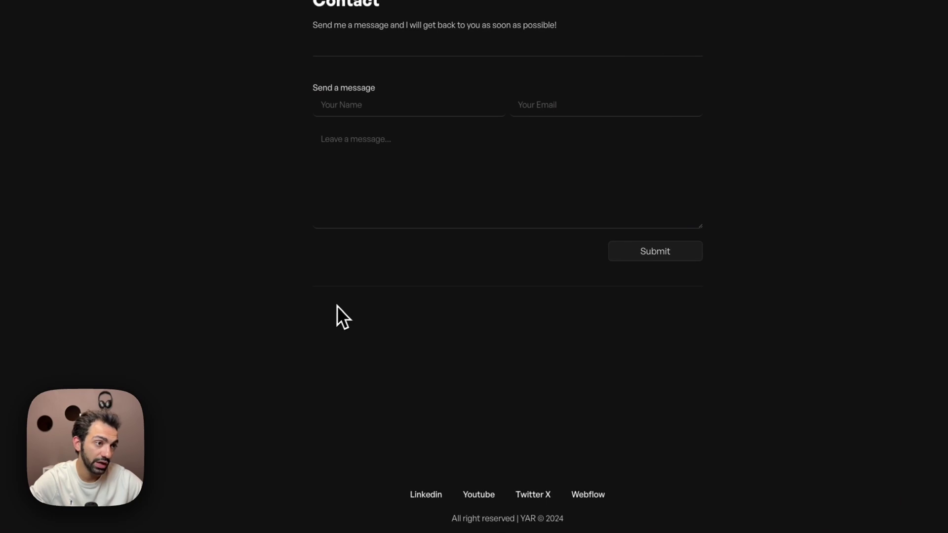
# Step: Switch back to the Webflow Designer and select the container-main element of the Contact page
pyautogui.moveTo(42, 141)
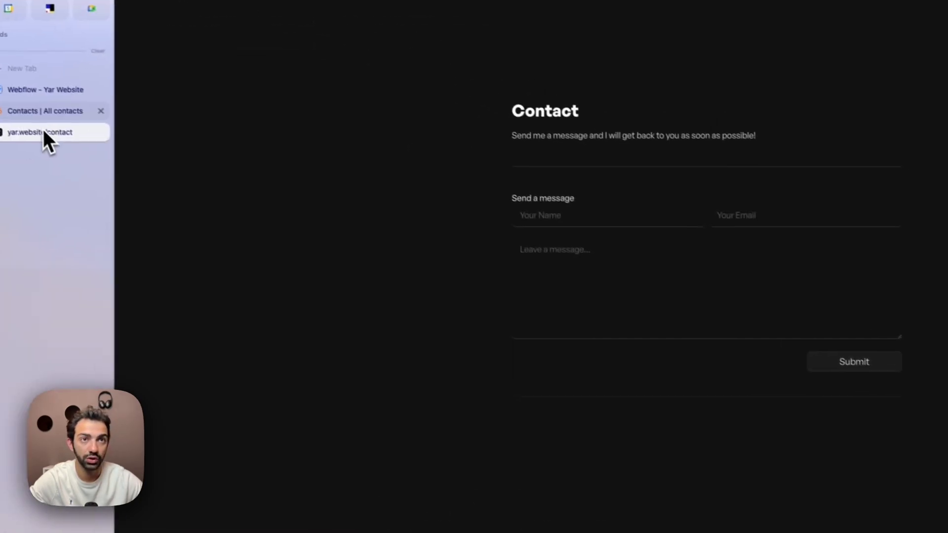
pyautogui.hotkey('ctrl', 'Tab')
pyautogui.click(51, 102)
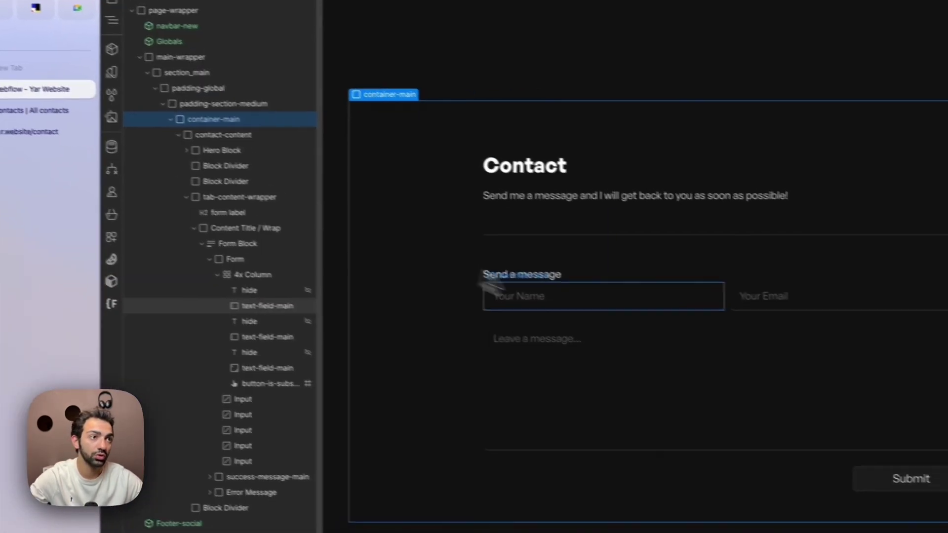
pyautogui.click(541, 420)
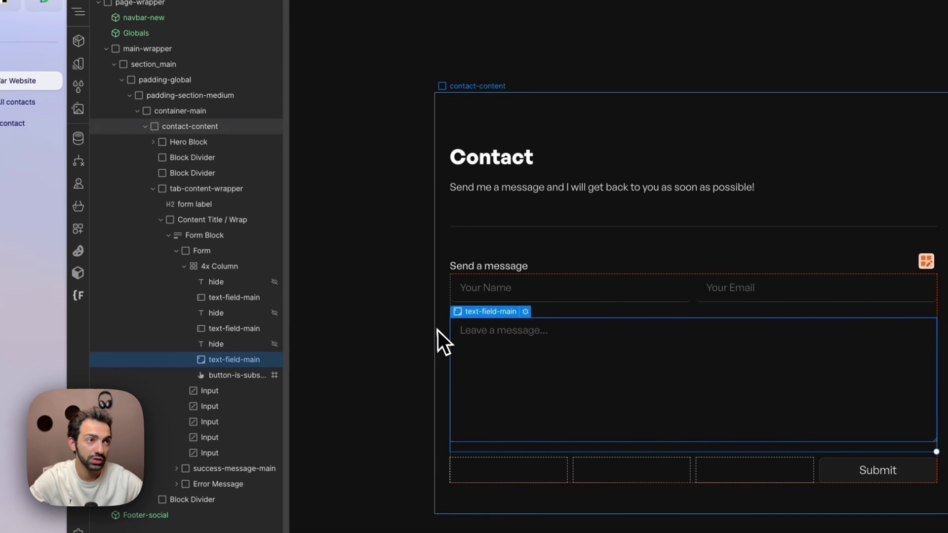
pyautogui.click(438, 329)
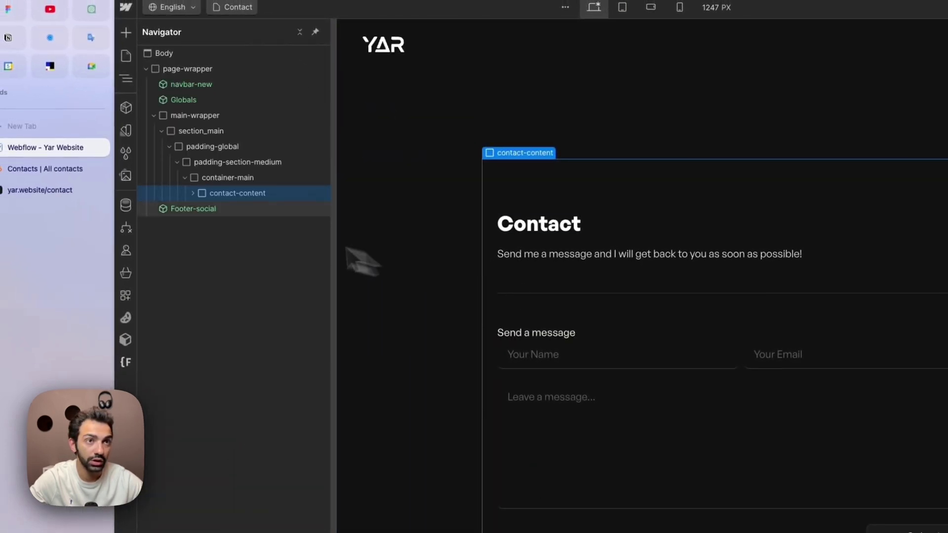
pyautogui.click(223, 179)
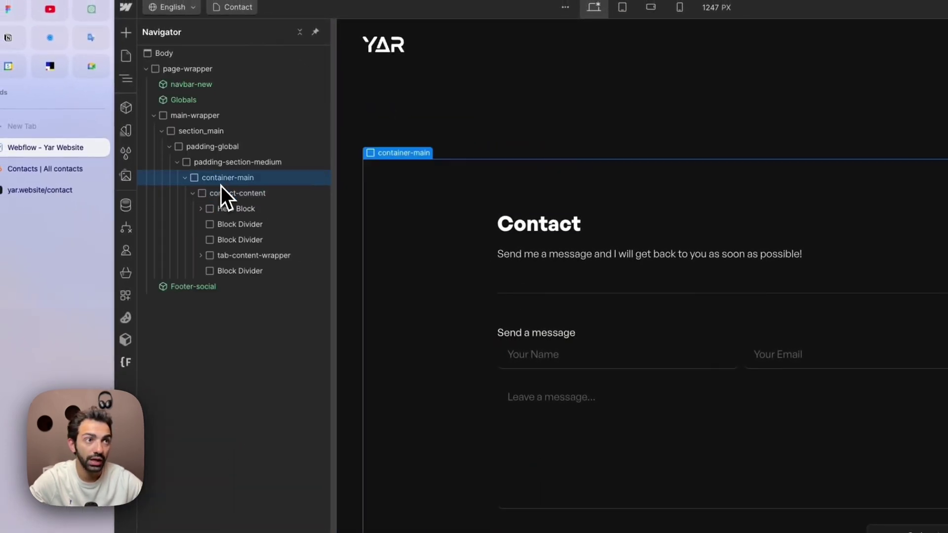
# Step: Add a custom element inside container-main below the contact form and set its tag to button
pyautogui.press('a')
pyautogui.scroll(-5, 188, 415)
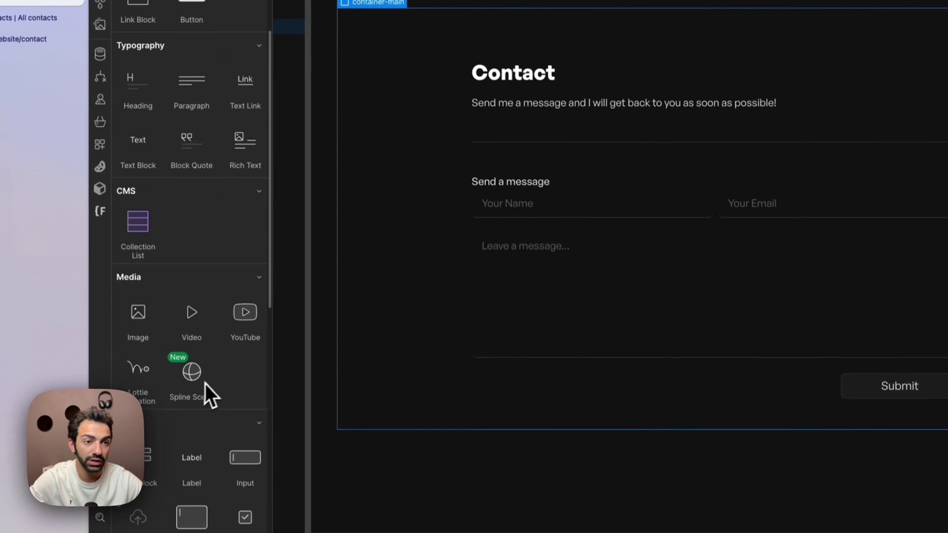
pyautogui.scroll(-10, 207, 375)
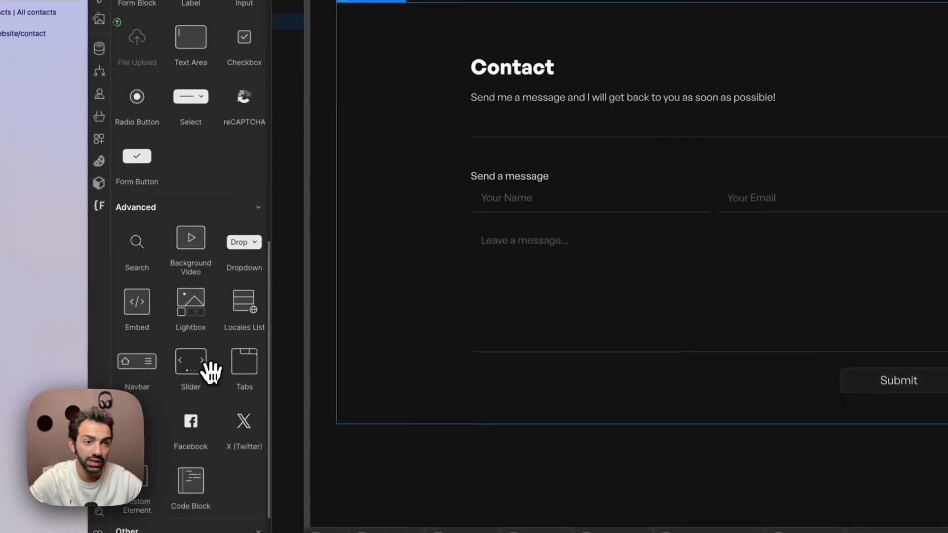
pyautogui.moveTo(161, 434); pyautogui.dragTo(211, 439)
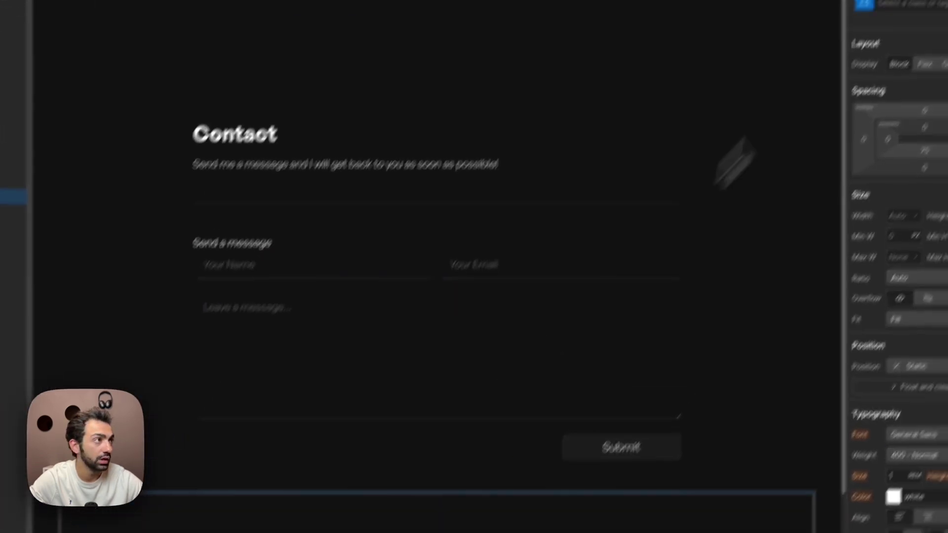
pyautogui.click(836, 43)
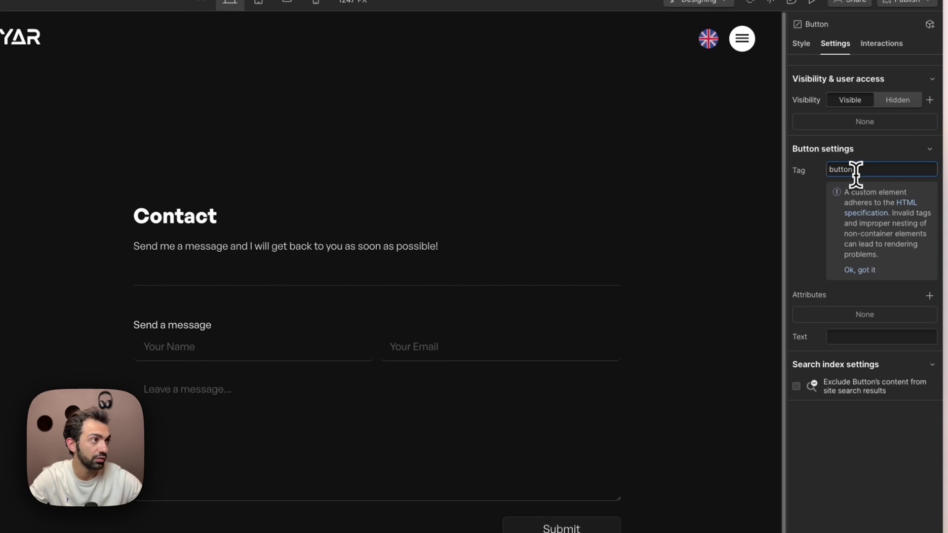
# Step: Look up the Submit button's class and apply button-is-subscribe to the new button element
pyautogui.click(562, 527)
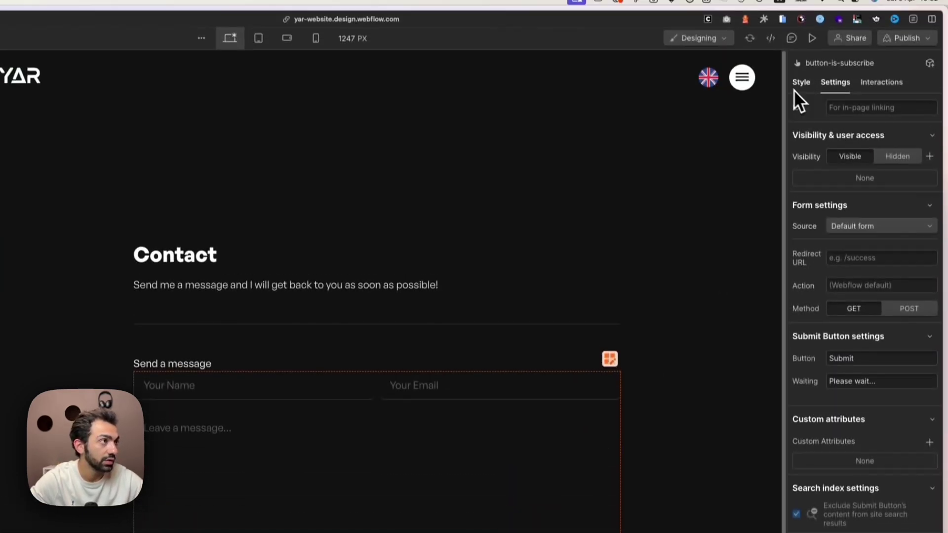
pyautogui.click(801, 43)
pyautogui.click(846, 129)
pyautogui.press('BackSpace')
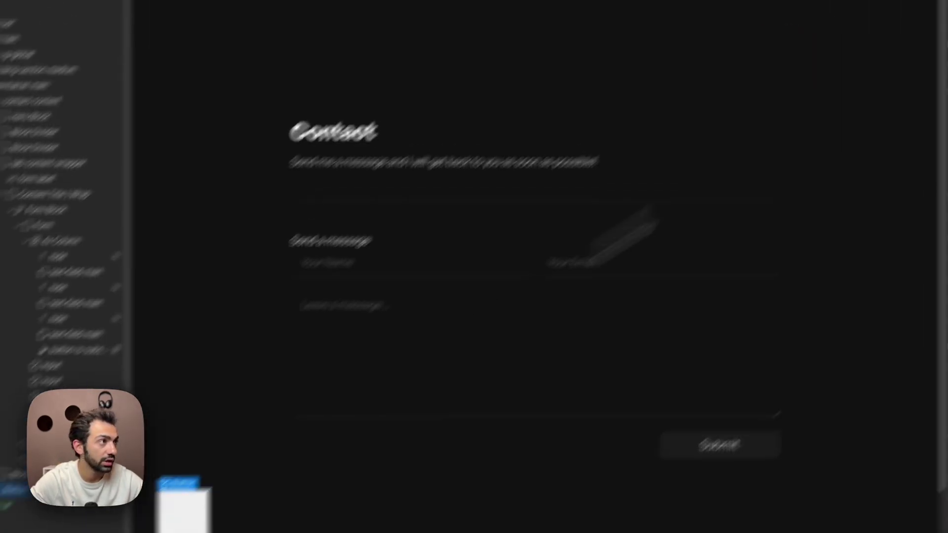
pyautogui.write('button-is-subscribe')
pyautogui.press('Return')
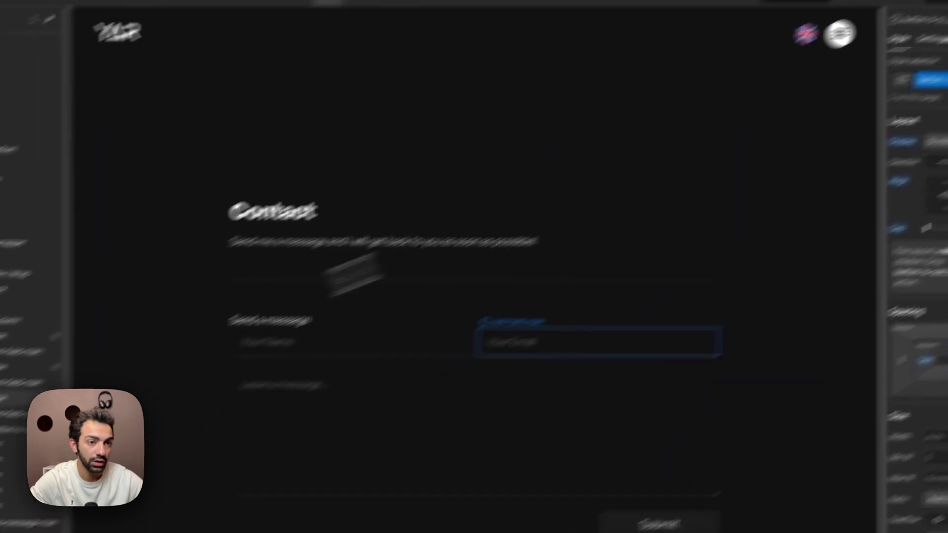
# Step: Add a text block inside the new button and set its text to "Open Chat"
pyautogui.press('a')
pyautogui.click(82, 370)
pyautogui.click(318, 469)
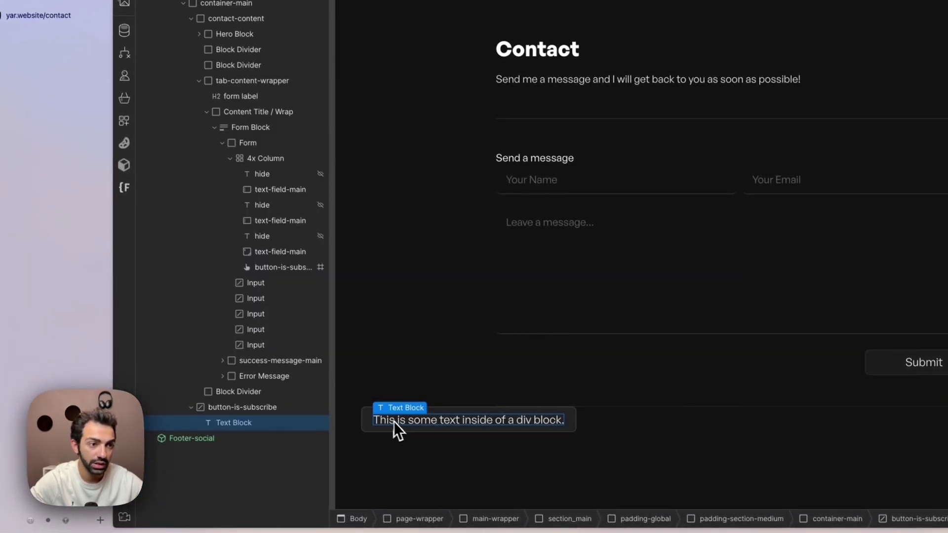
pyautogui.write('Open Chat')
pyautogui.press('Escape')
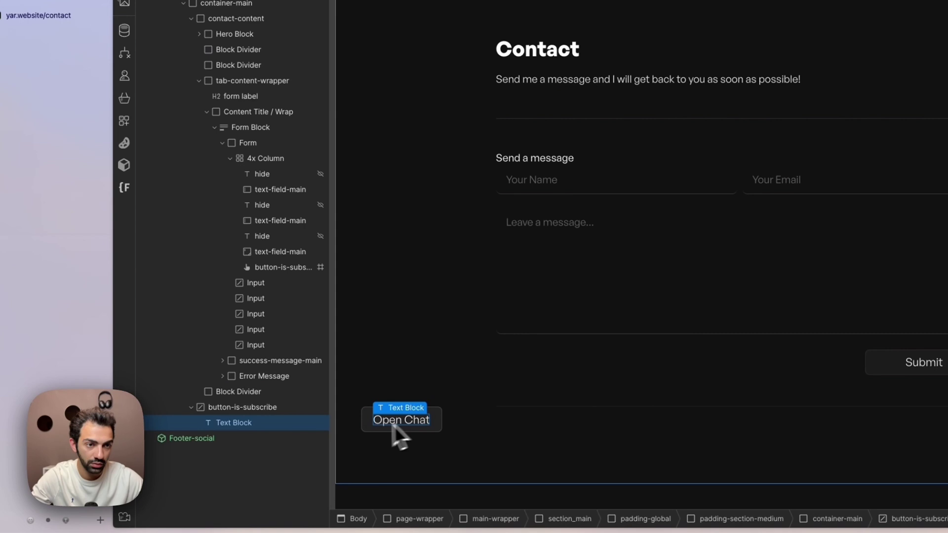
# Step: Add the combo class full-width to the Open Chat button element and set its width to 100%
pyautogui.click(294, 406)
pyautogui.click(920, 63)
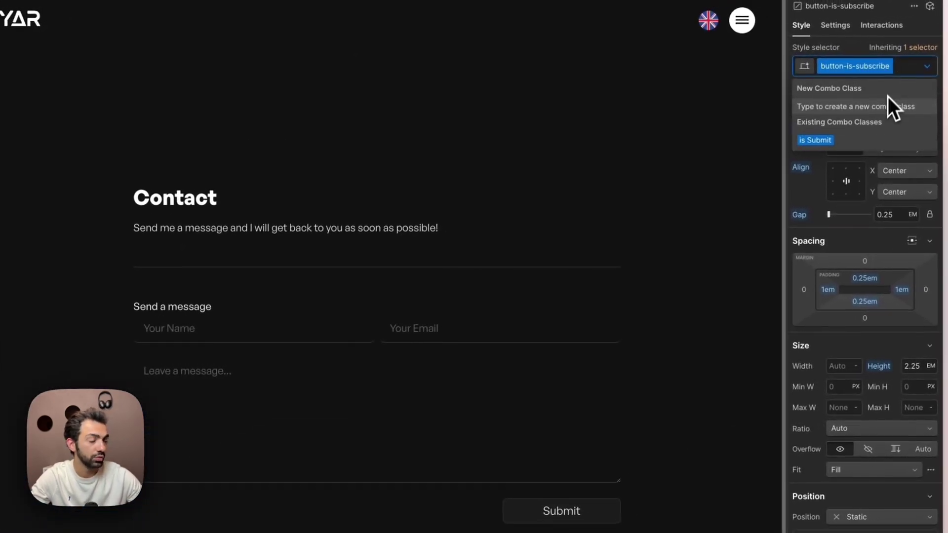
pyautogui.write('full-')
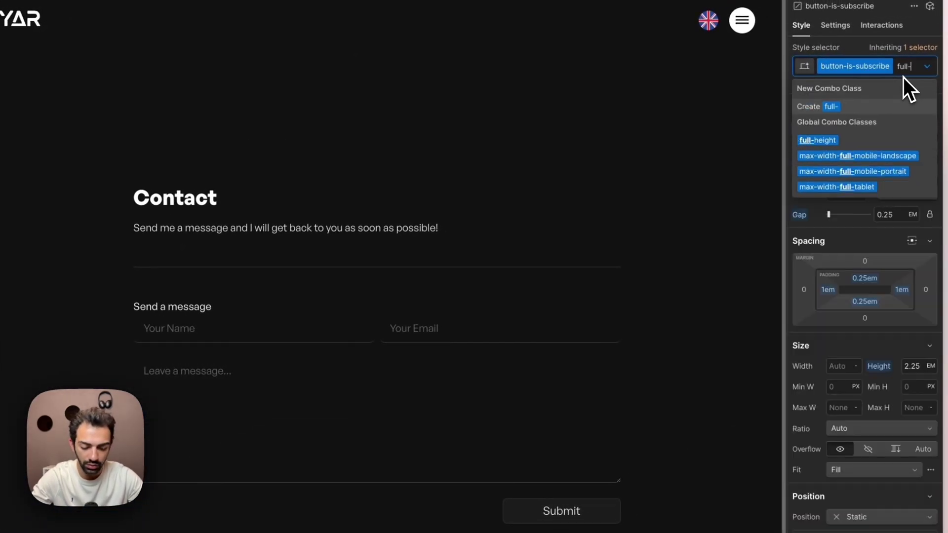
pyautogui.write('width')
pyautogui.press('Return')
pyautogui.scroll(-2, 865, 247)
pyautogui.click(846, 296)
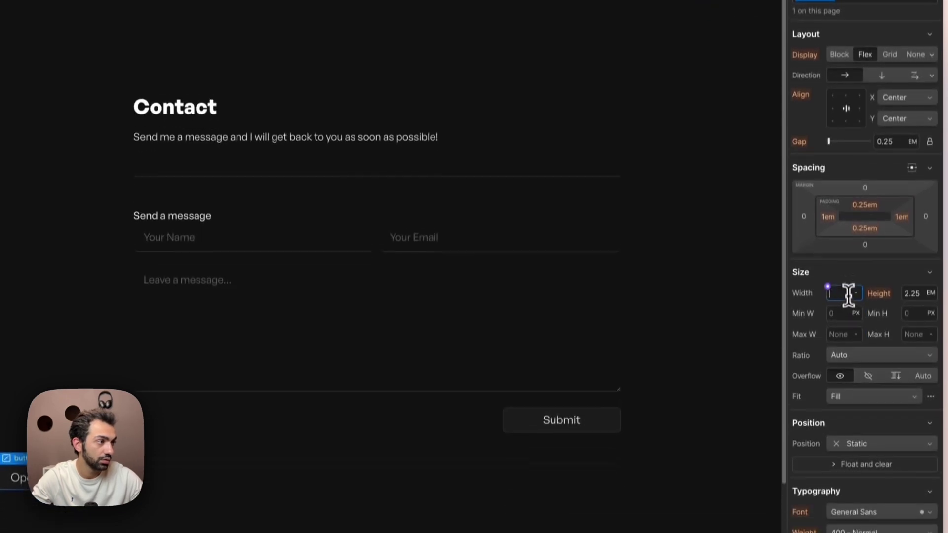
pyautogui.write('100%')
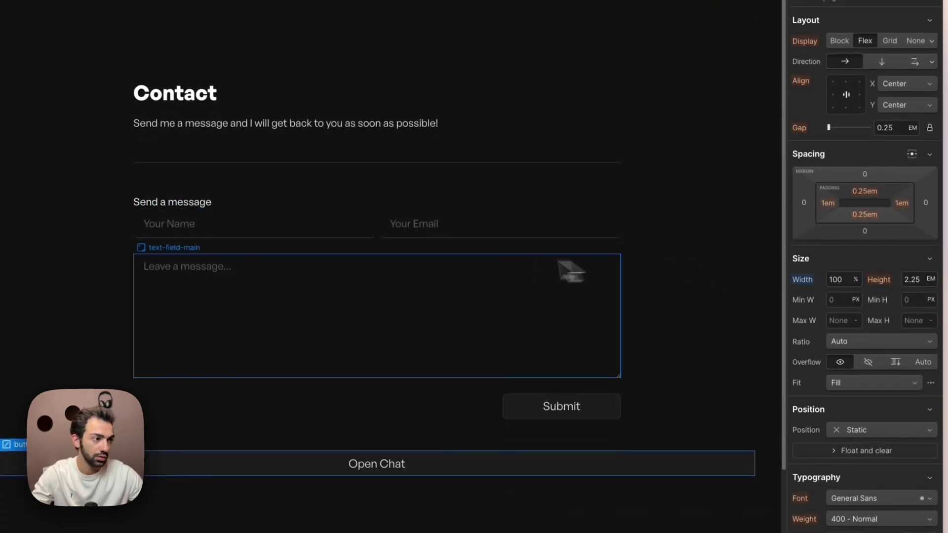
# Step: Reselect the Open Chat button element below the contact form and open its element settings
pyautogui.click(600, 270)
pyautogui.click(722, 207)
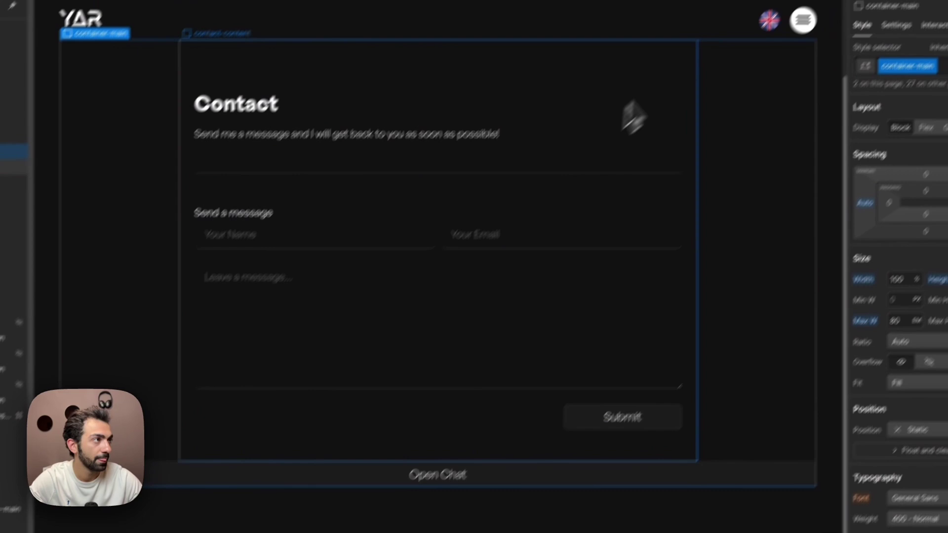
pyautogui.click(573, 479)
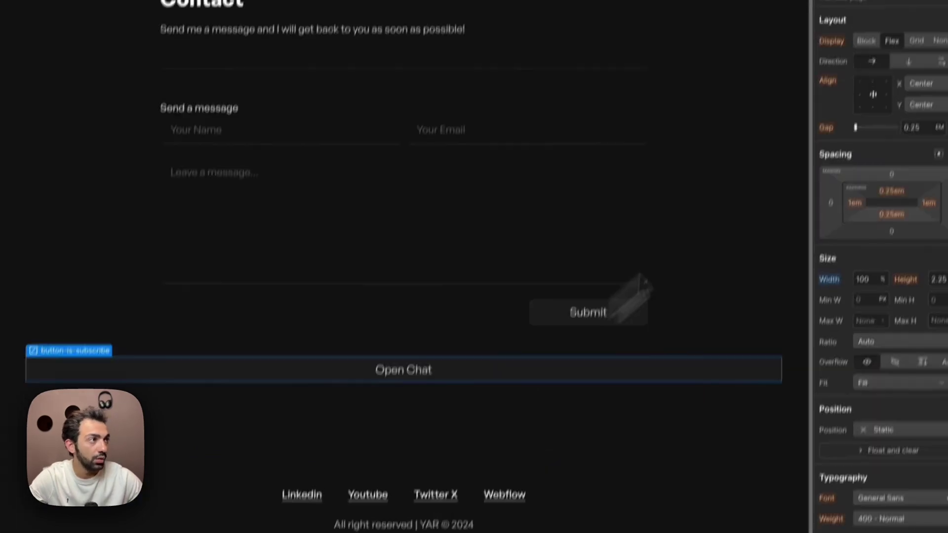
pyautogui.click(861, 30)
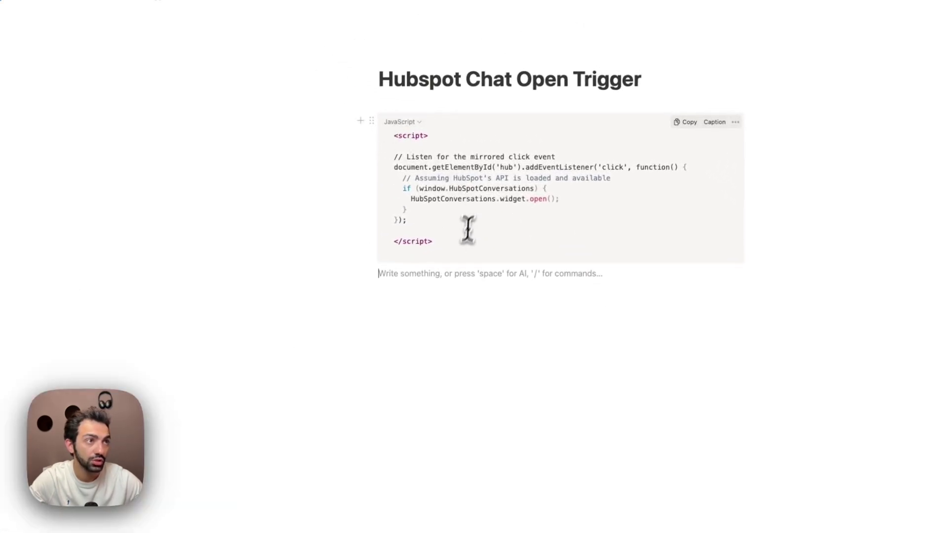
# Step: Copy the script from the Hubspot Chat Open Trigger note into the Contact page's custom code before the </body> tag and save the page settings
pyautogui.moveTo(445, 247); pyautogui.dragTo(383, 157)
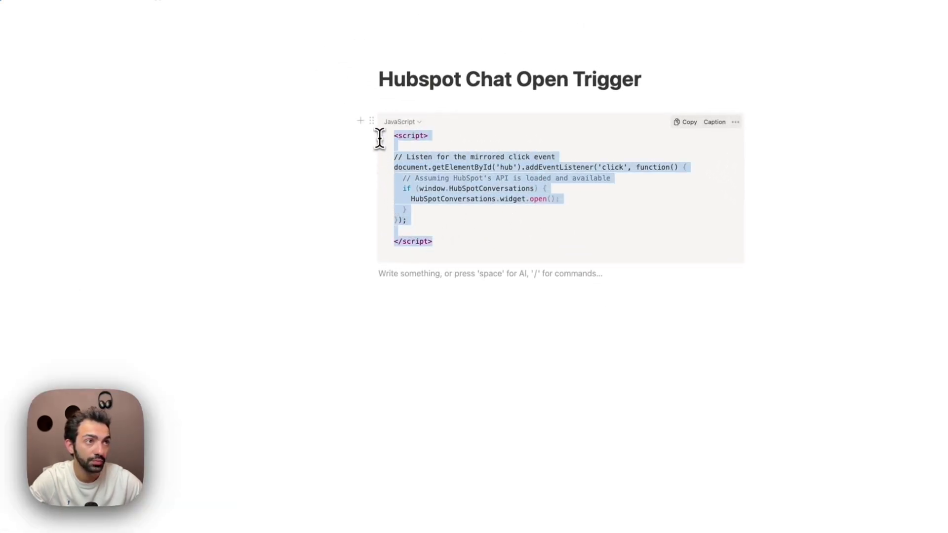
pyautogui.click(338, 292)
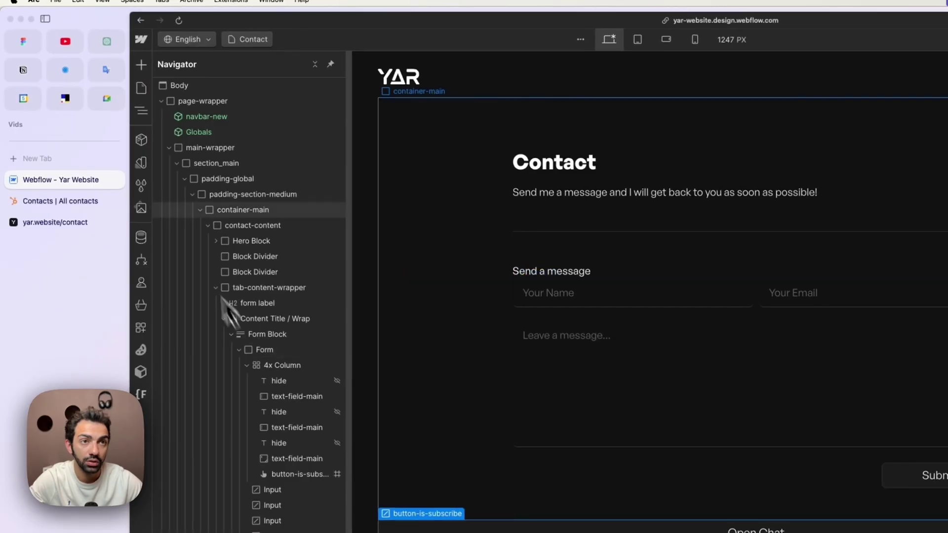
pyautogui.click(141, 89)
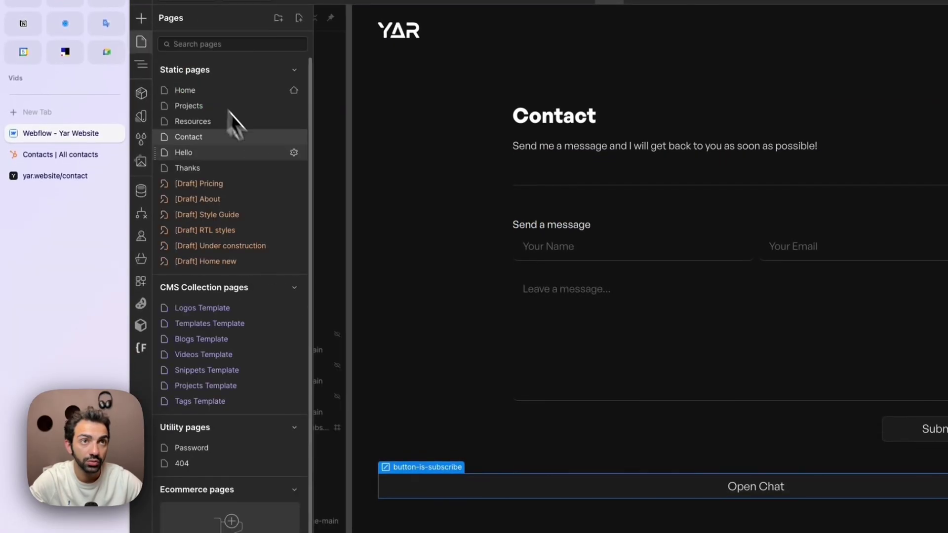
pyautogui.click(294, 137)
pyautogui.scroll(-20, 469, 397)
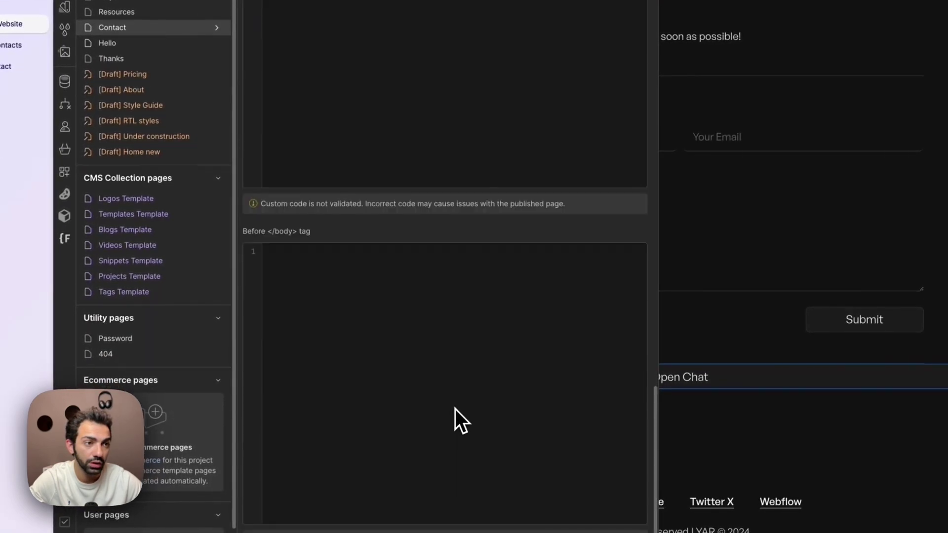
pyautogui.click(391, 355)
pyautogui.write("<script>  // Listen for the mirrored click event document.getElementById('hub').addEventListener('click', function() {   // Assuming HubSpot's API is loaded and available   if (window.HubSpotConversations) {     HubSpotConversations.widget.open();   } });  </script>")
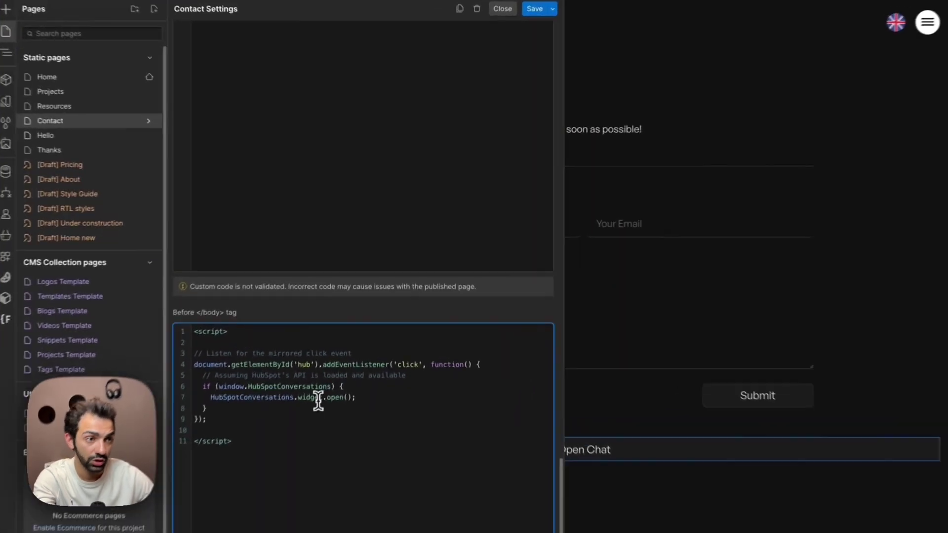
pyautogui.click(366, 346)
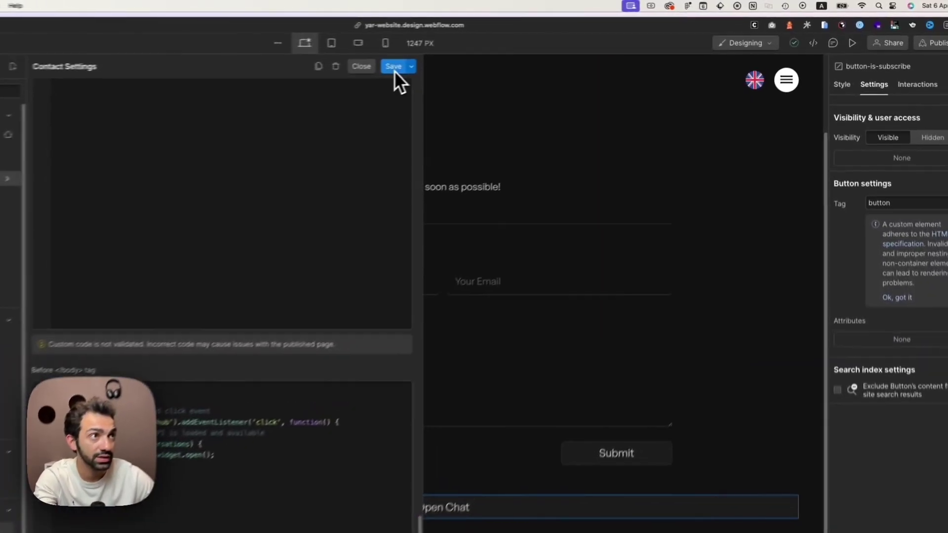
pyautogui.click(506, 40)
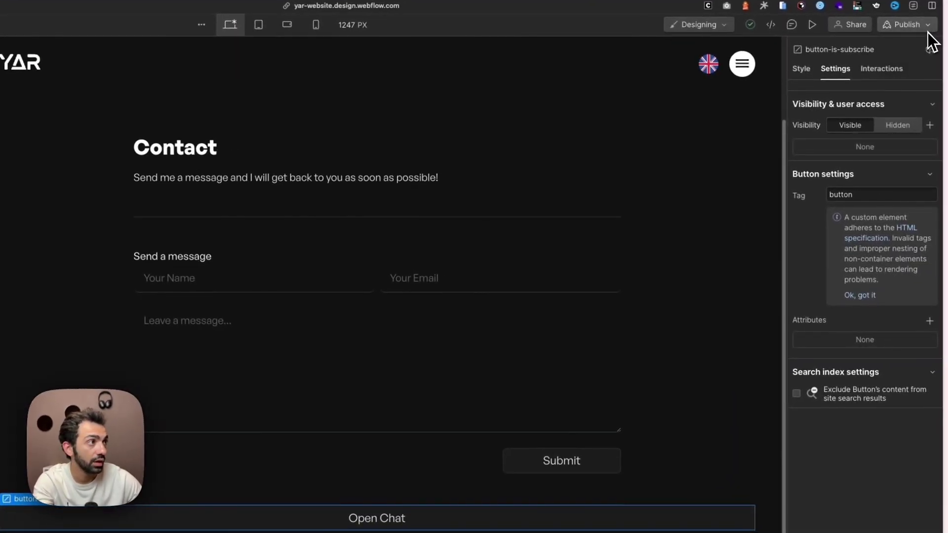
# Step: Publish the site to the selected staging and production domains and bring up the live Contact page
pyautogui.click(928, 27)
pyautogui.click(869, 209)
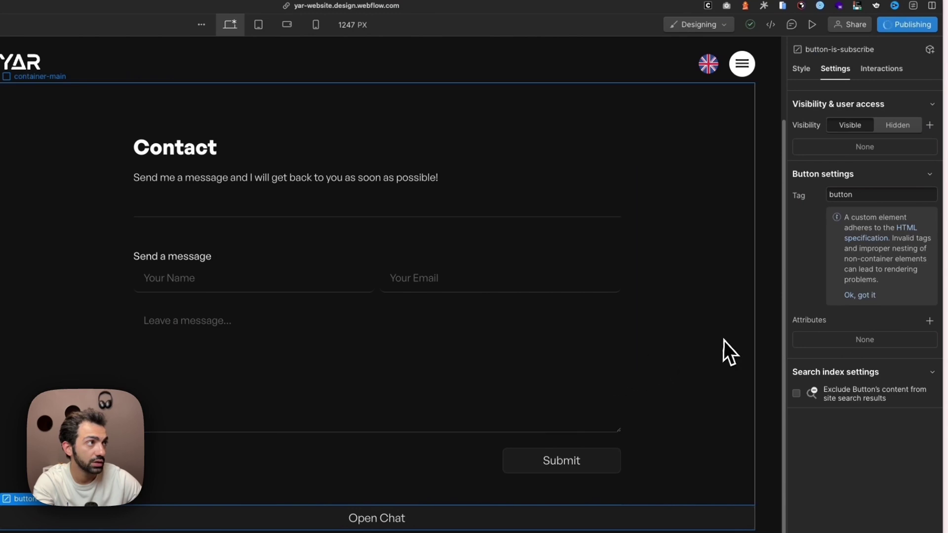
pyautogui.click(771, 329)
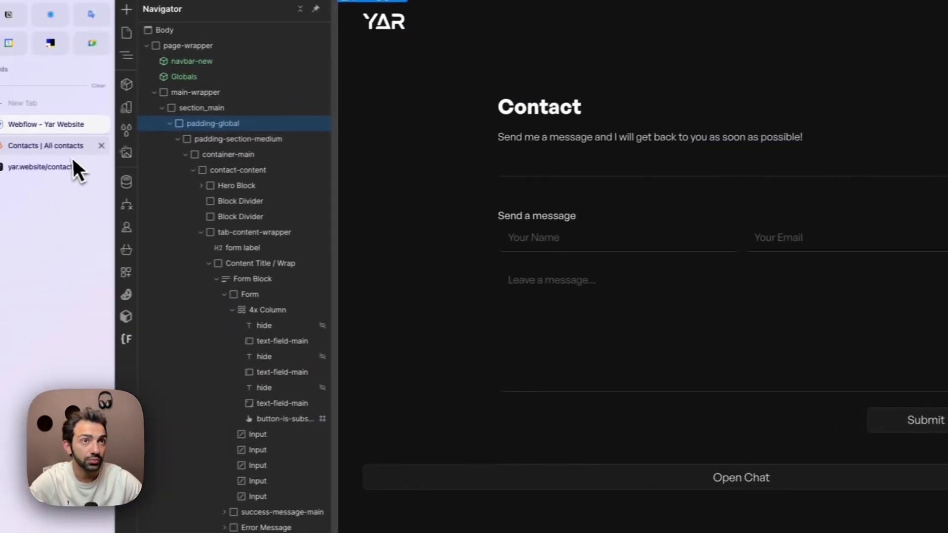
pyautogui.click(66, 167)
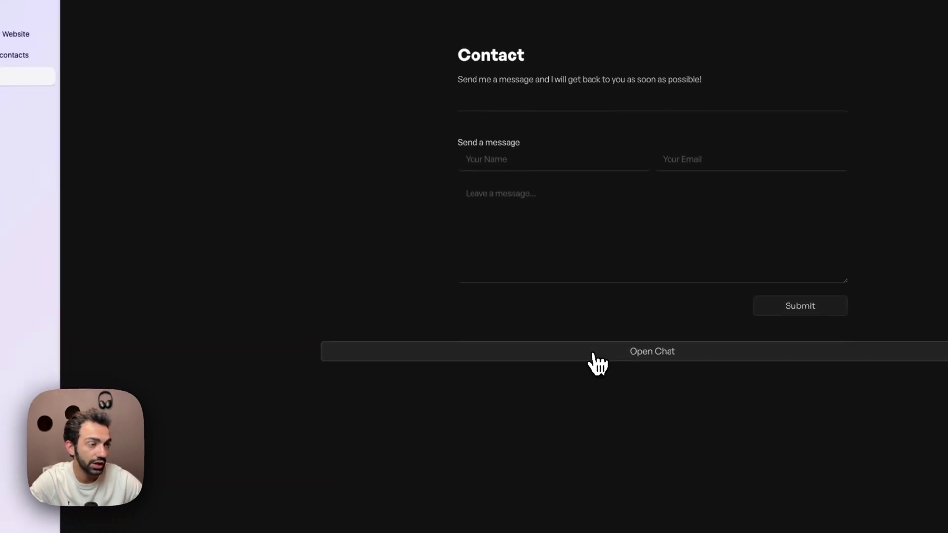
# Step: Switch back to the Webflow Designer and give the Open Chat button an attribute named id with the value hub
pyautogui.click(12, 36)
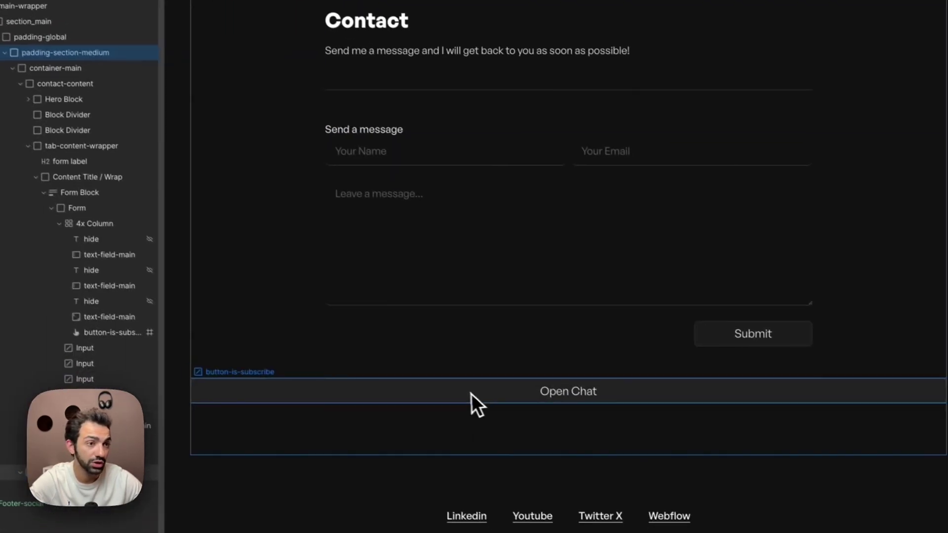
pyautogui.click(472, 393)
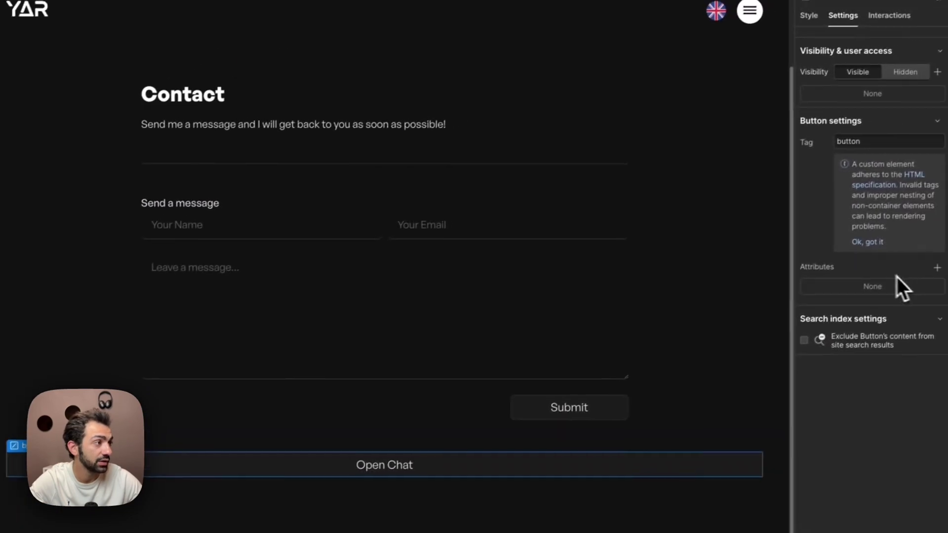
pyautogui.click(930, 271)
pyautogui.write('id')
pyautogui.press('Tab')
pyautogui.write('hub')
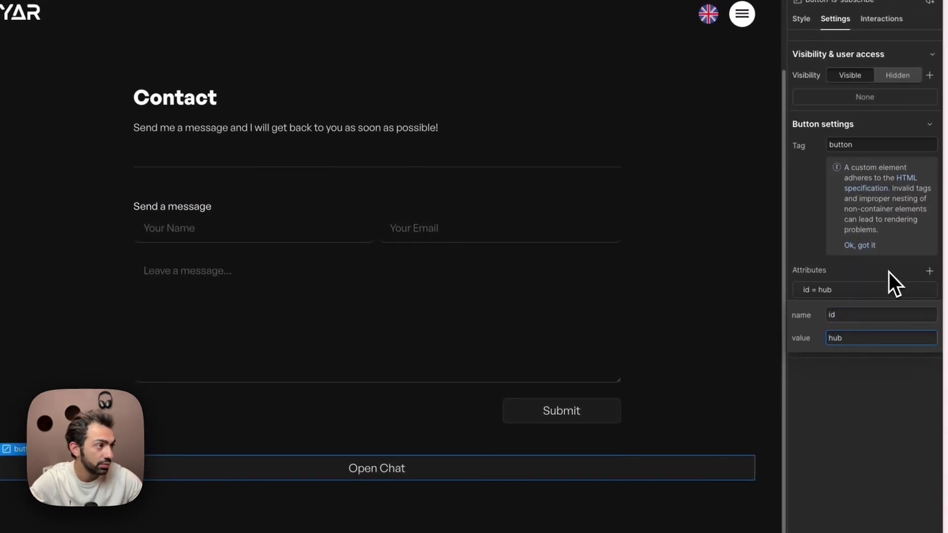
pyautogui.press('Return')
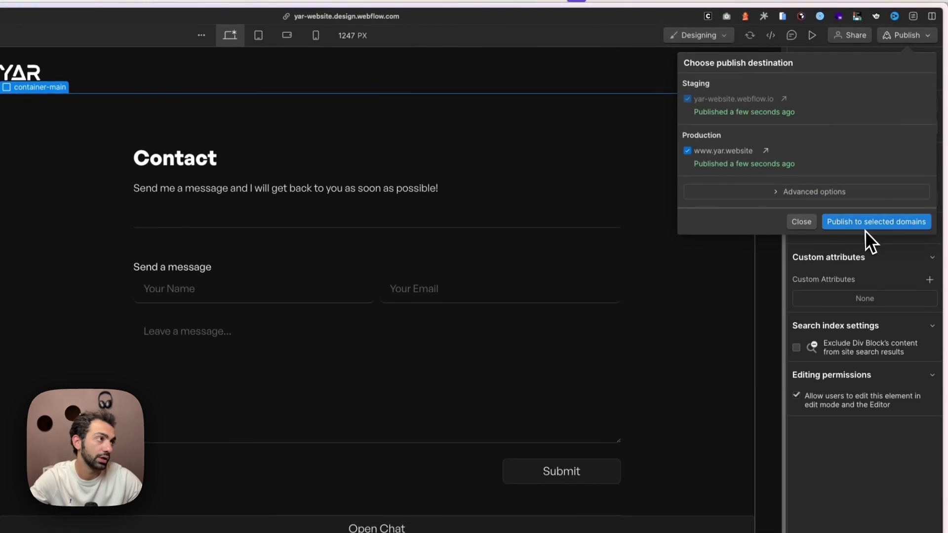
# Step: Republish the site to the selected domains and test opening and closing the chat with the Open Chat button on the live Contact page
pyautogui.click(865, 222)
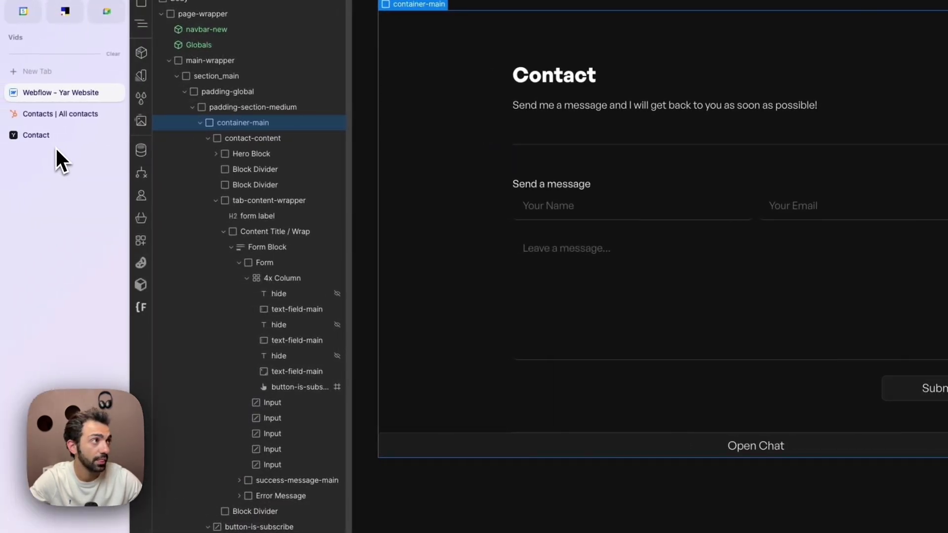
pyautogui.click(56, 144)
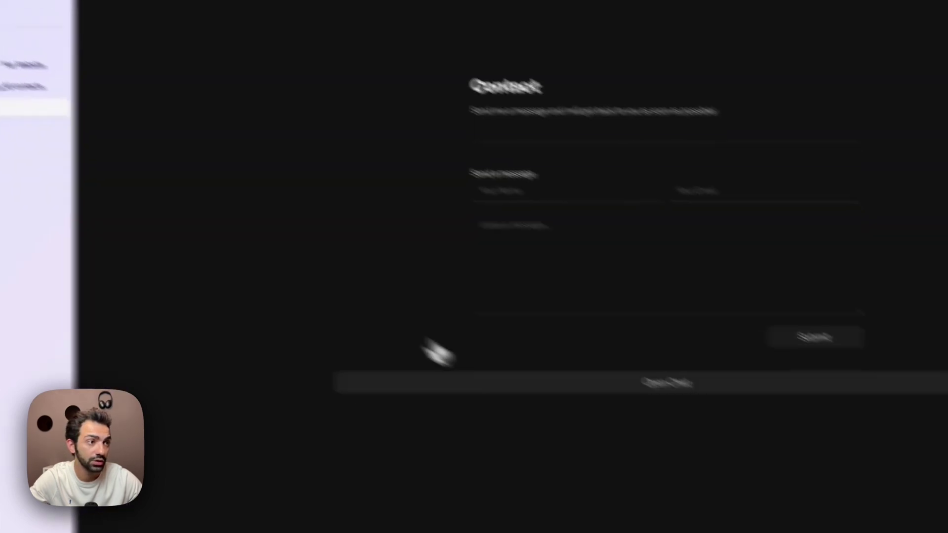
pyautogui.click(586, 410)
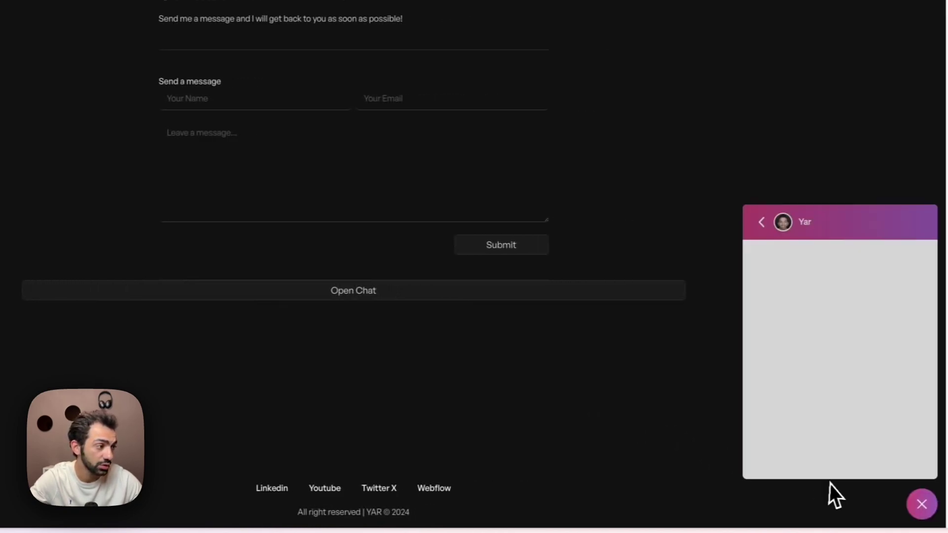
pyautogui.click(911, 504)
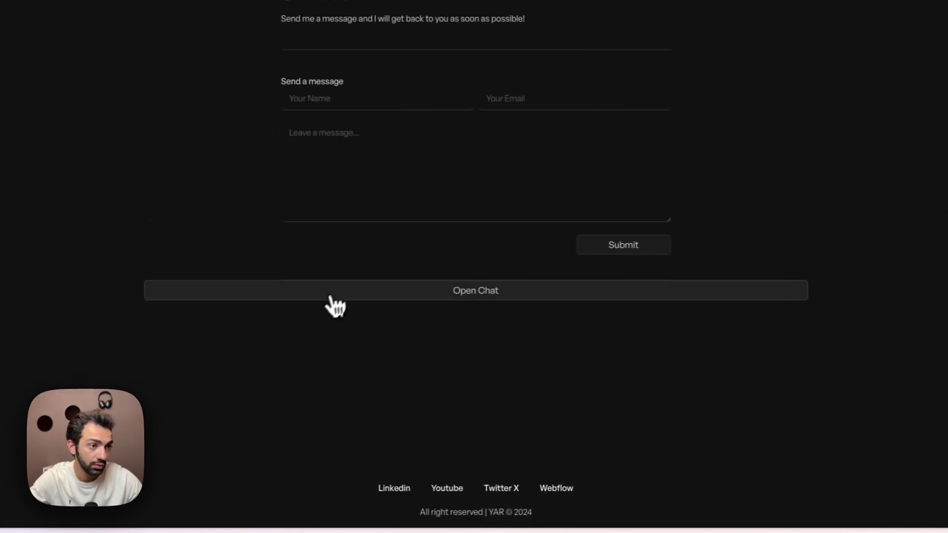
pyautogui.click(245, 293)
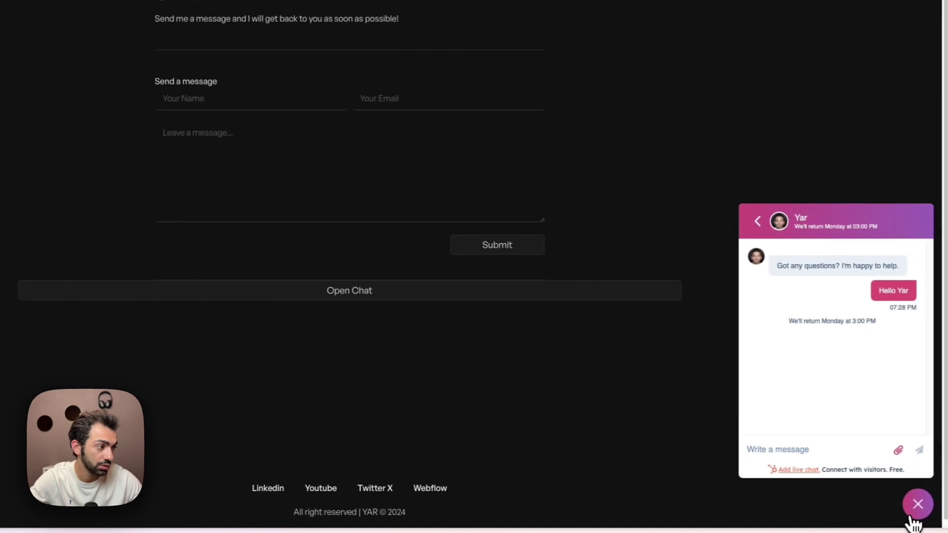
pyautogui.click(916, 509)
pyautogui.click(409, 293)
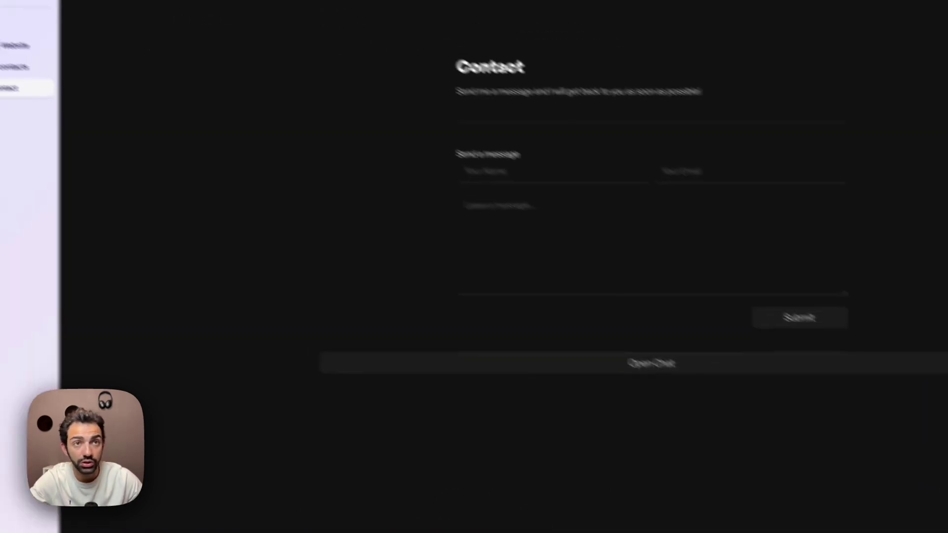
# Step: Return to the Webflow Designer and launch the connected HubSpot app
pyautogui.click(22, 218)
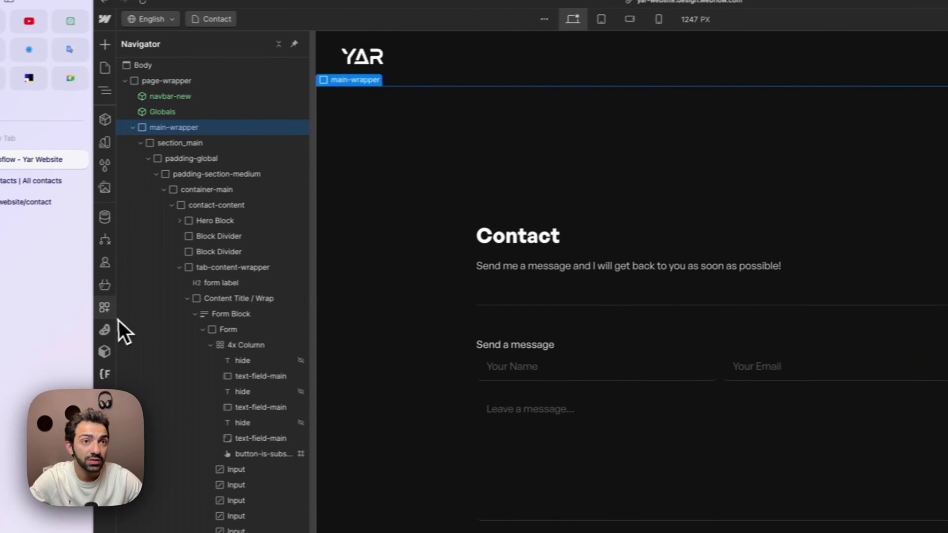
pyautogui.click(104, 308)
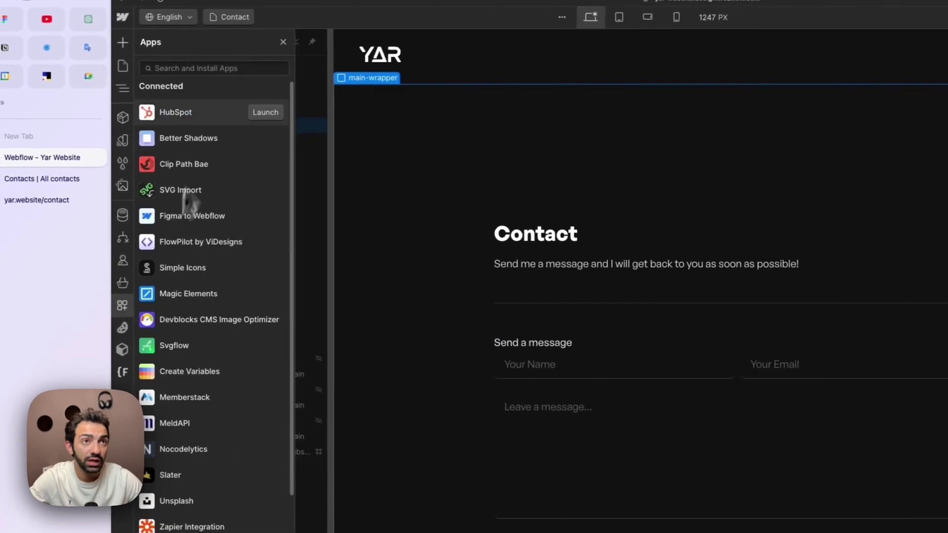
pyautogui.click(240, 115)
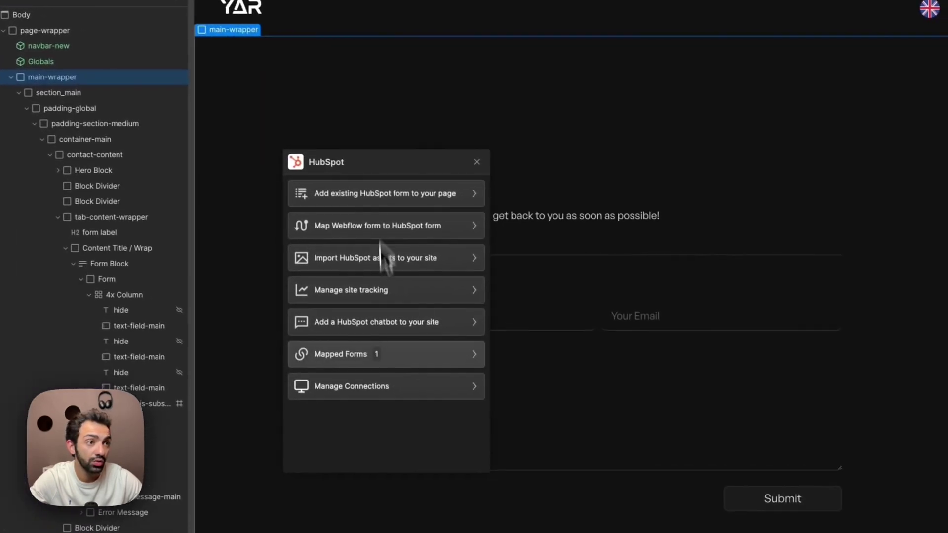